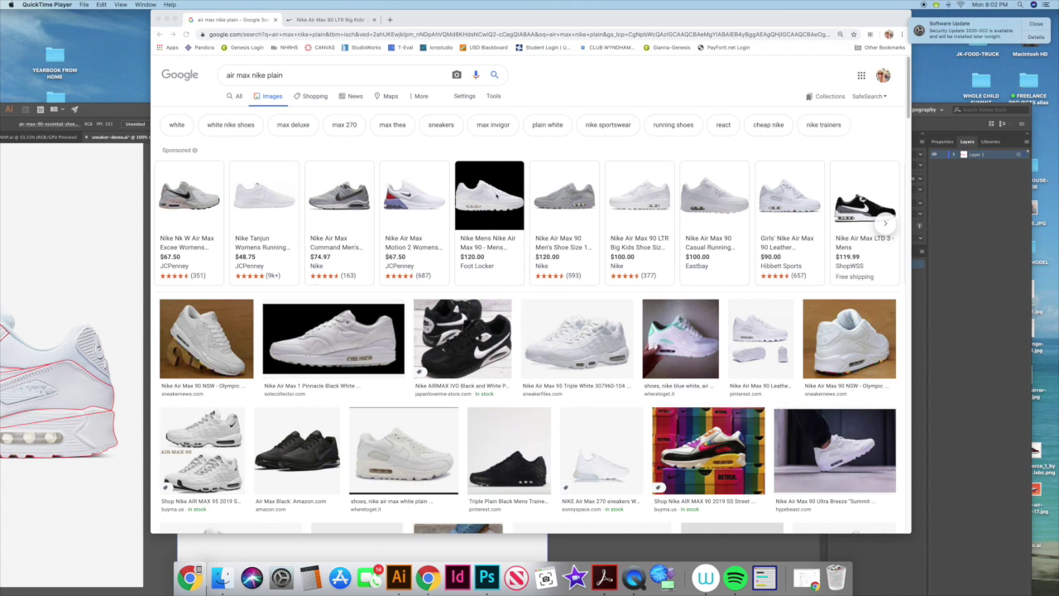
- Show the white Nike Air Max 90 LTR product page and open its side-view photo enlarged
click(338, 23)
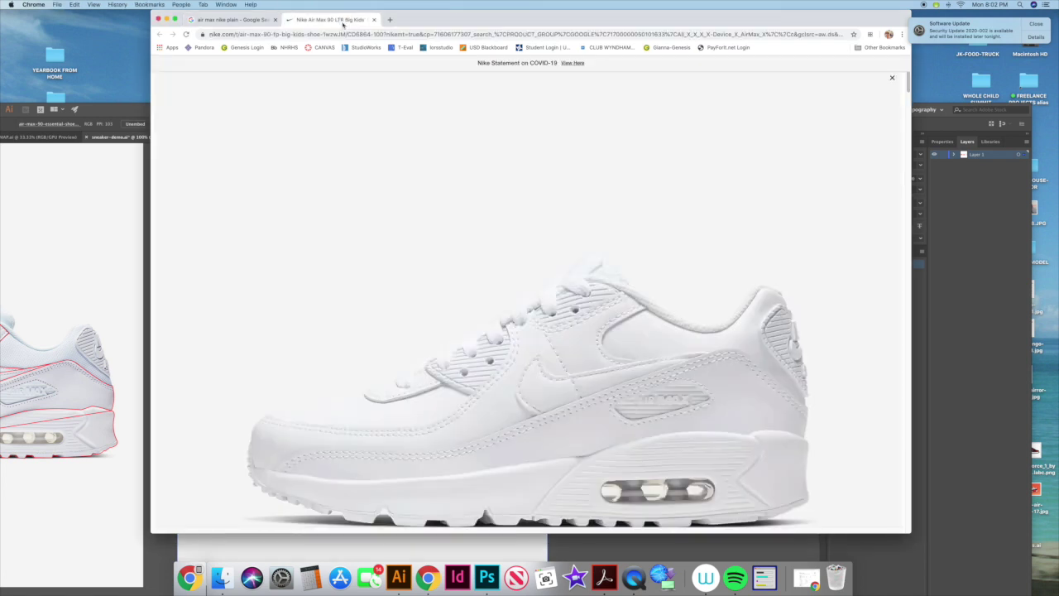
click(891, 78)
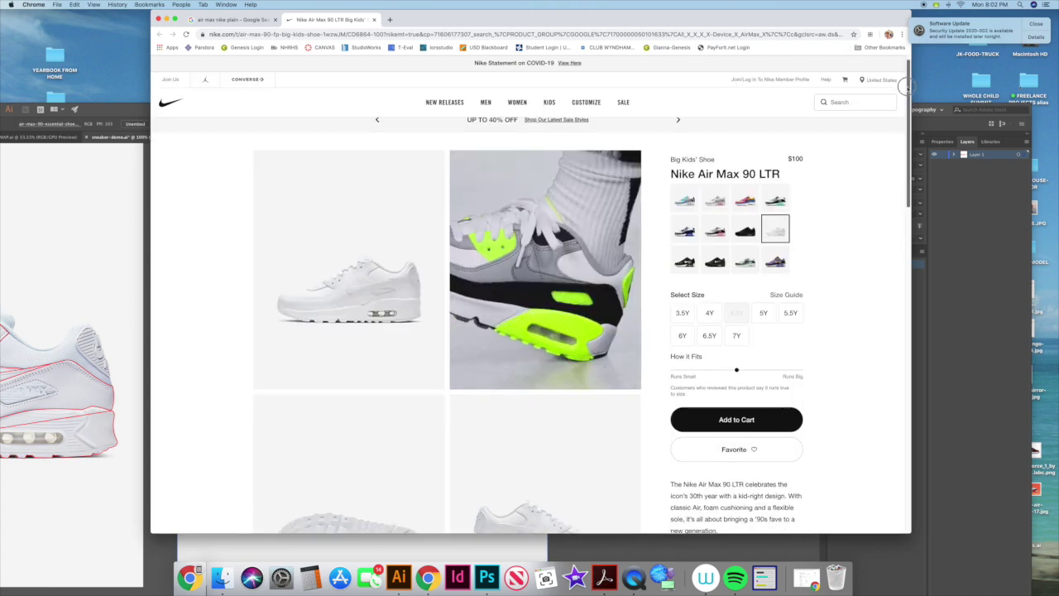
click(360, 283)
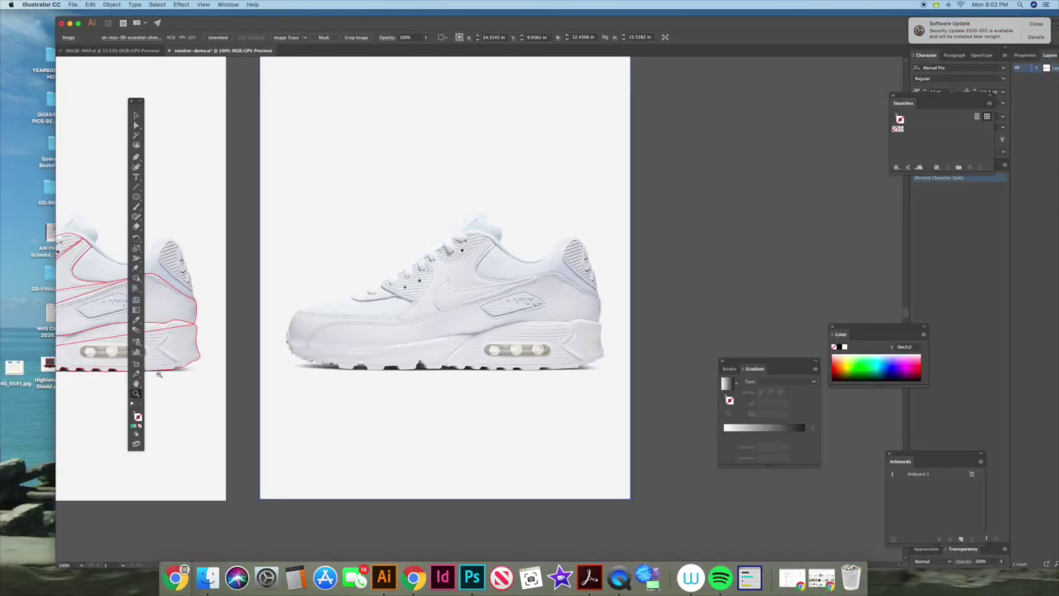
- In Illustrator, lock the plain sneaker photo on its artboard and leave nothing selected
click(137, 384)
mouse_move(459, 298)
mouse_down()
mouse_move(451, 317)
mouse_move(445, 295)
mouse_up()
click(137, 116)
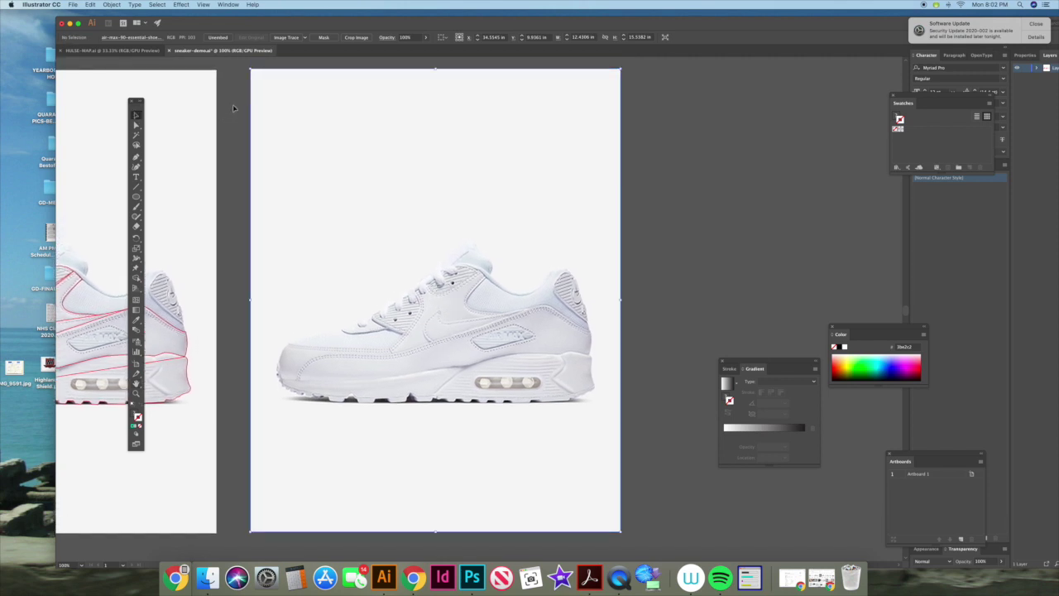
click(385, 156)
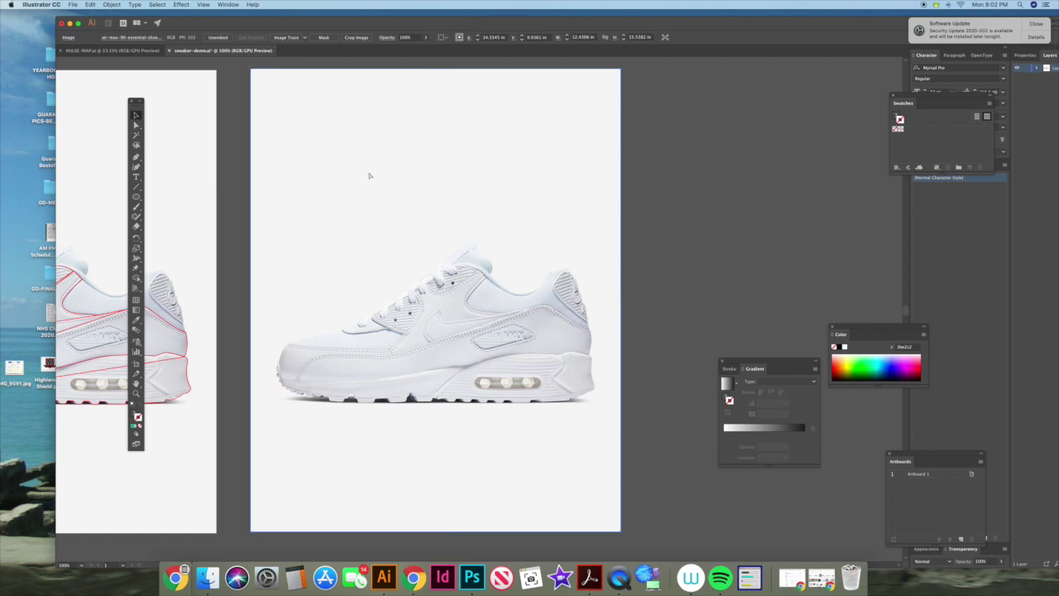
key(super+shift+a)
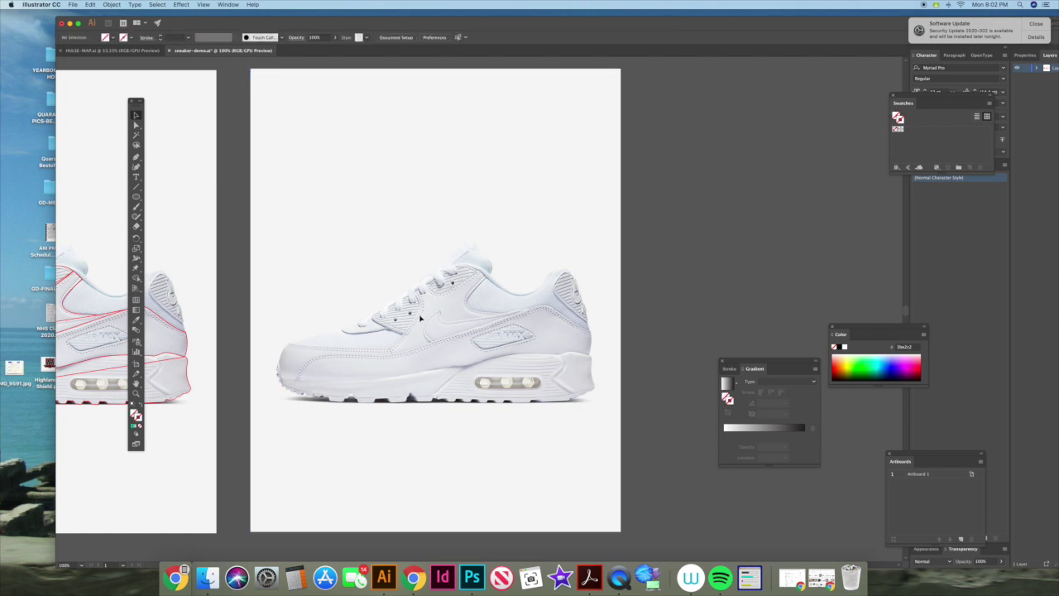
- Set the stroke colour to purple 7e2cff with no fill and make the stroke the active attribute
click(138, 393)
click(386, 338)
click(136, 384)
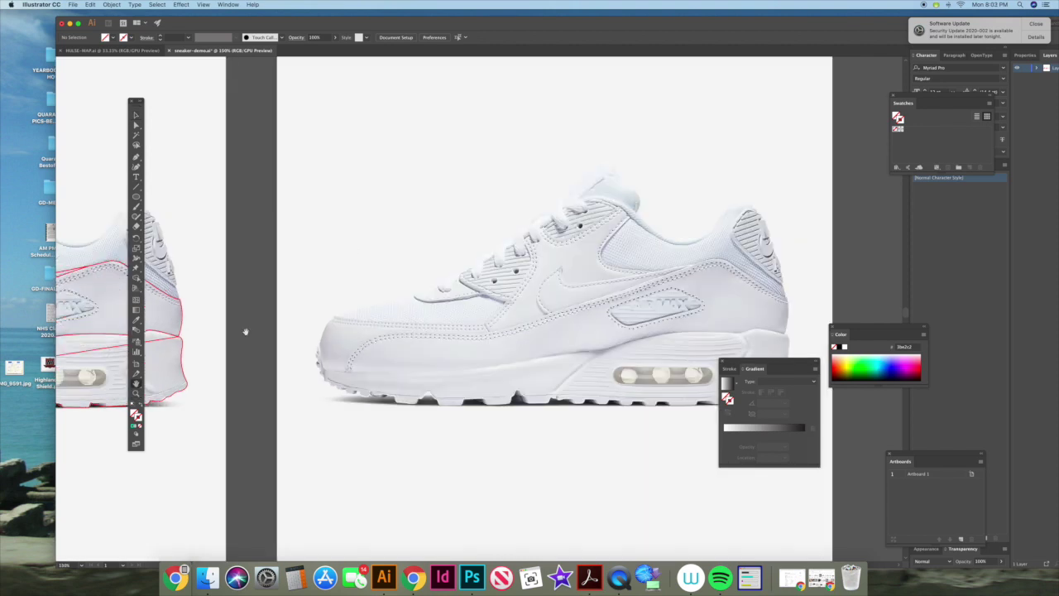
drag(438, 305, 331, 307)
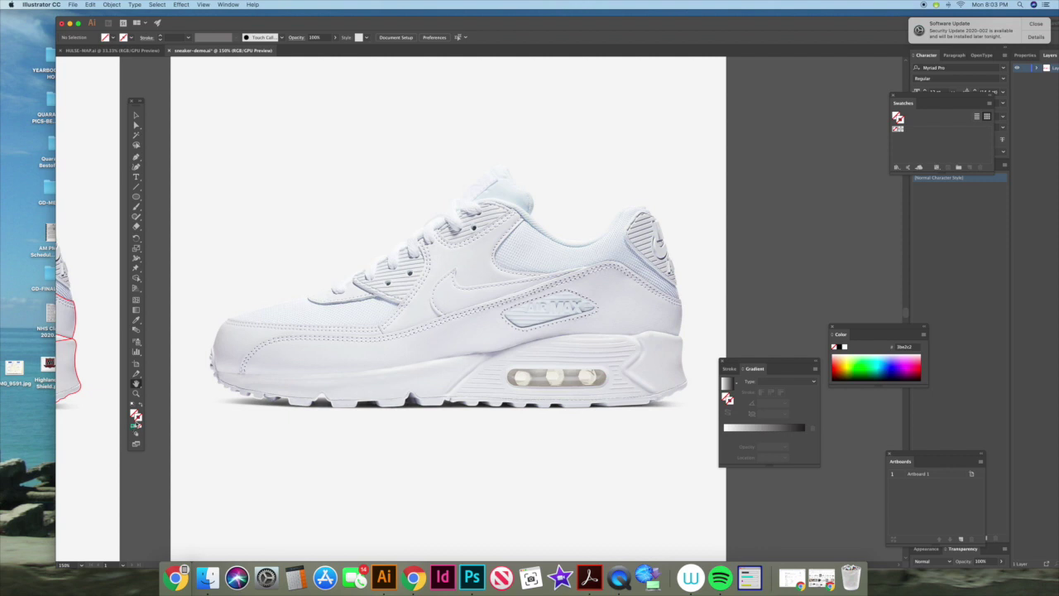
double_click(138, 419)
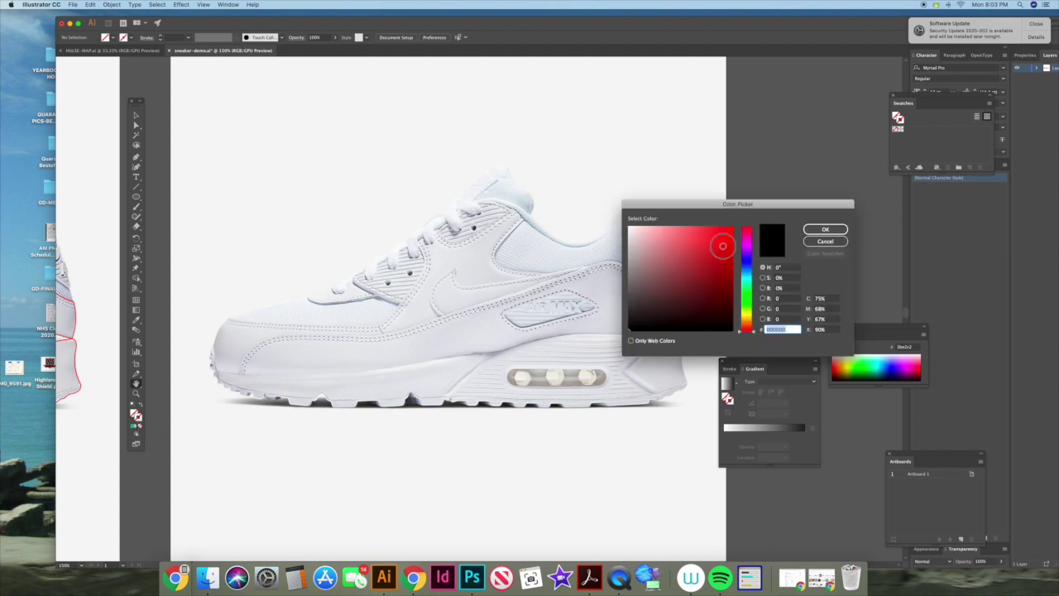
drag(719, 240, 727, 233)
click(749, 251)
click(715, 225)
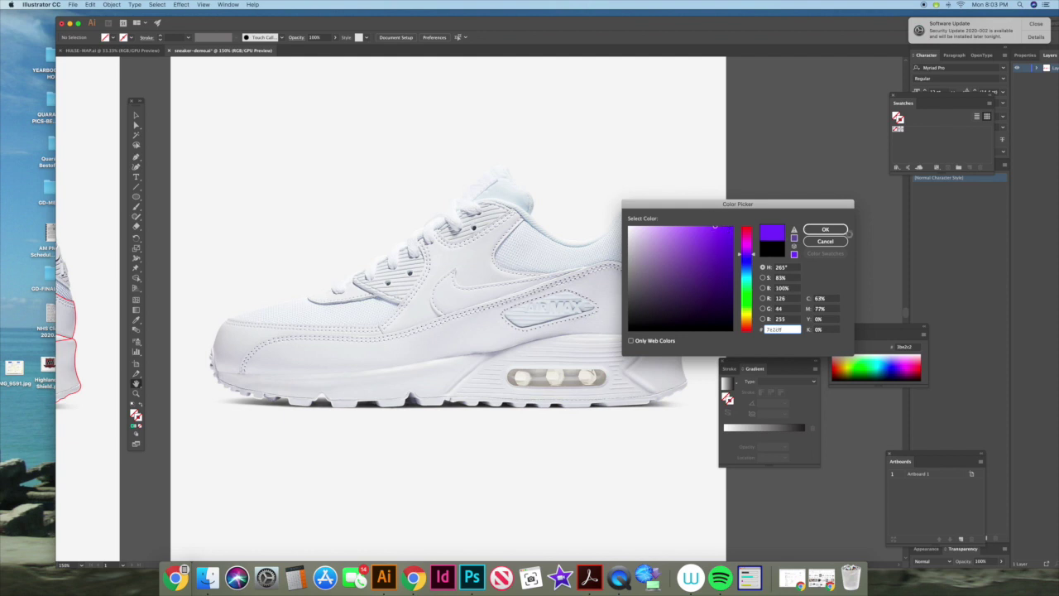
click(825, 230)
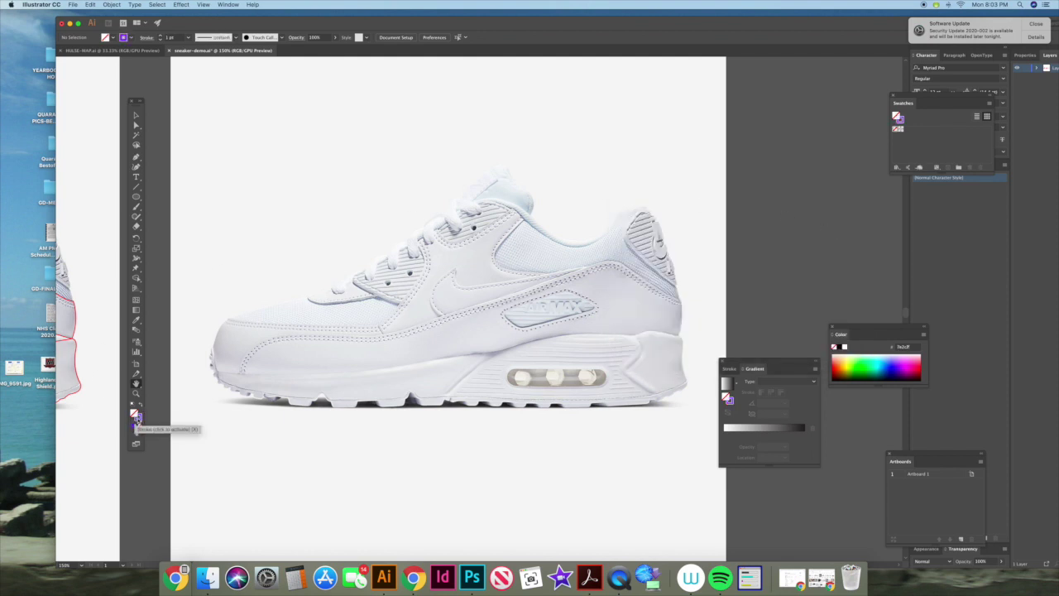
click(139, 427)
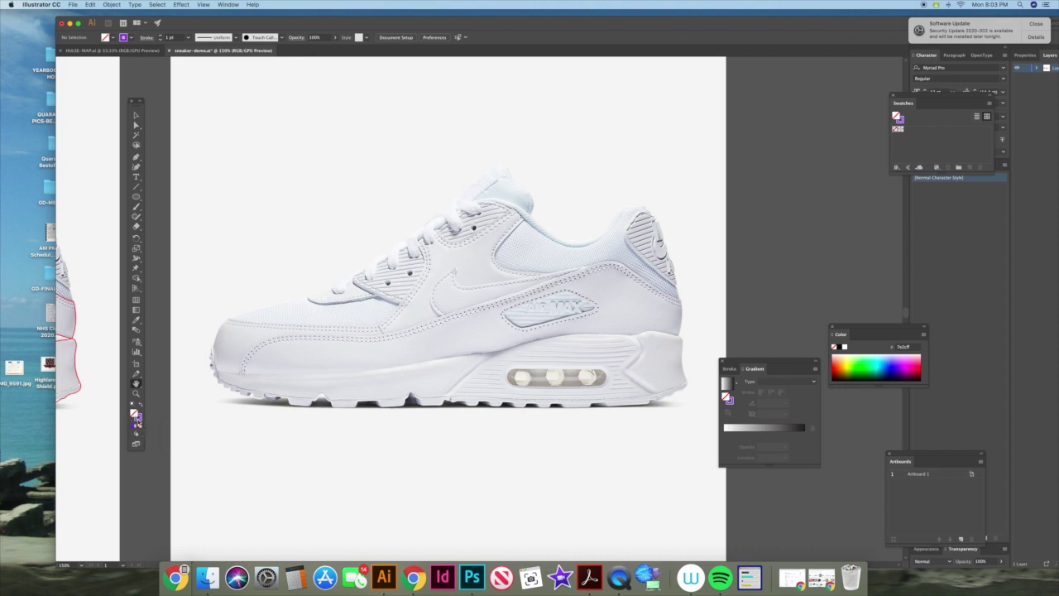
click(139, 420)
- Trace the toe-end lace panel with the Pen tool as a closed outline about 1.6 by 0.6 in
click(137, 158)
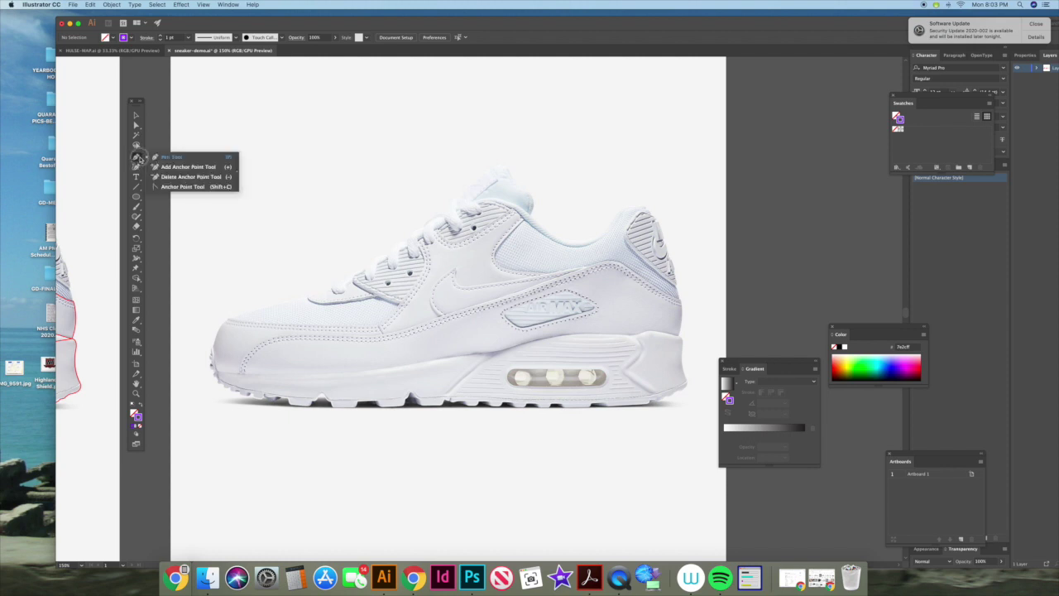
click(167, 156)
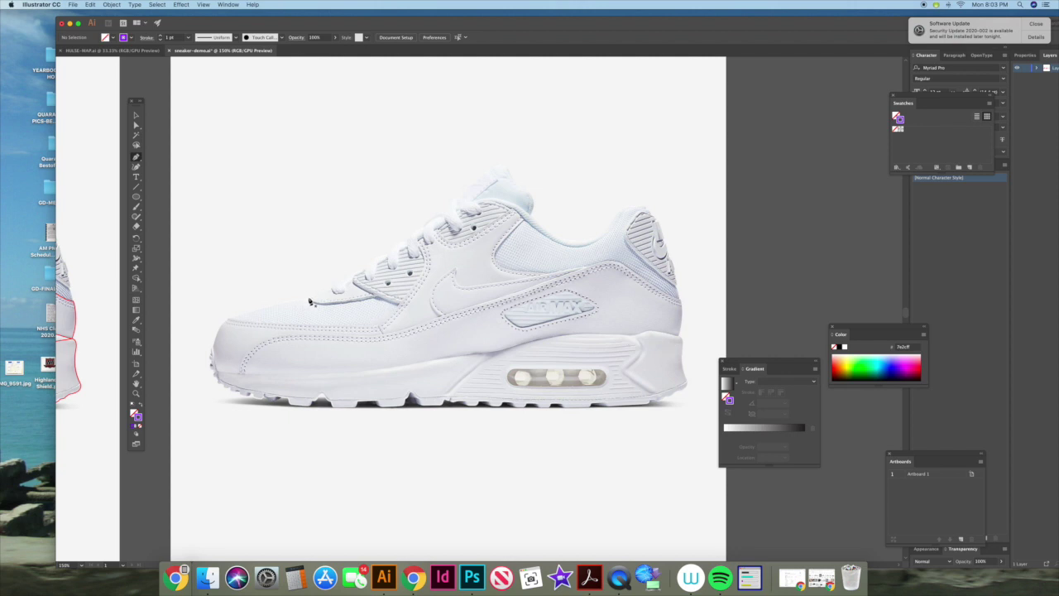
click(309, 301)
drag(374, 297, 343, 265)
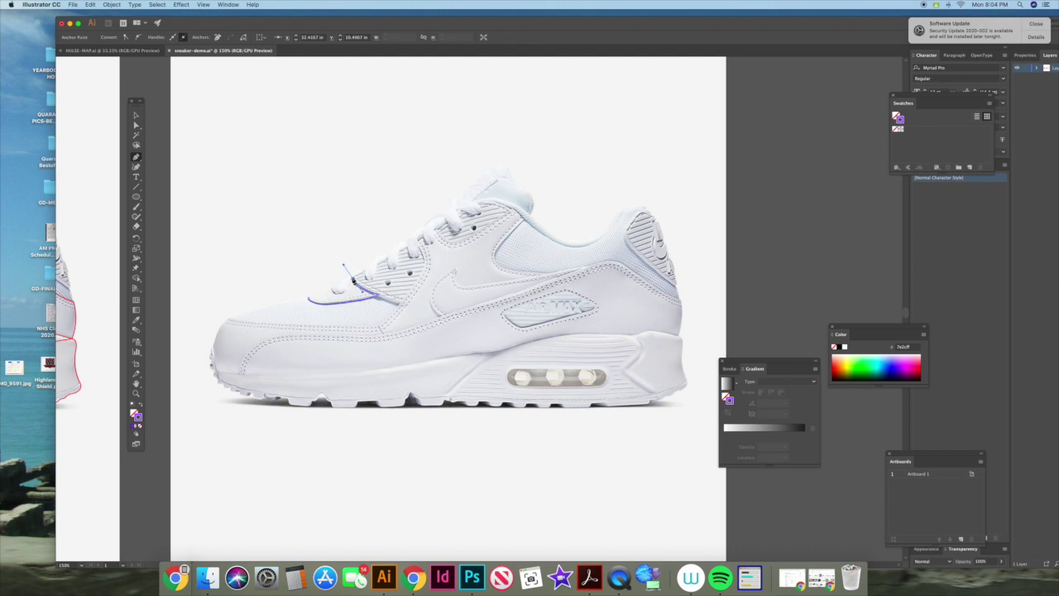
click(308, 299)
key(v)
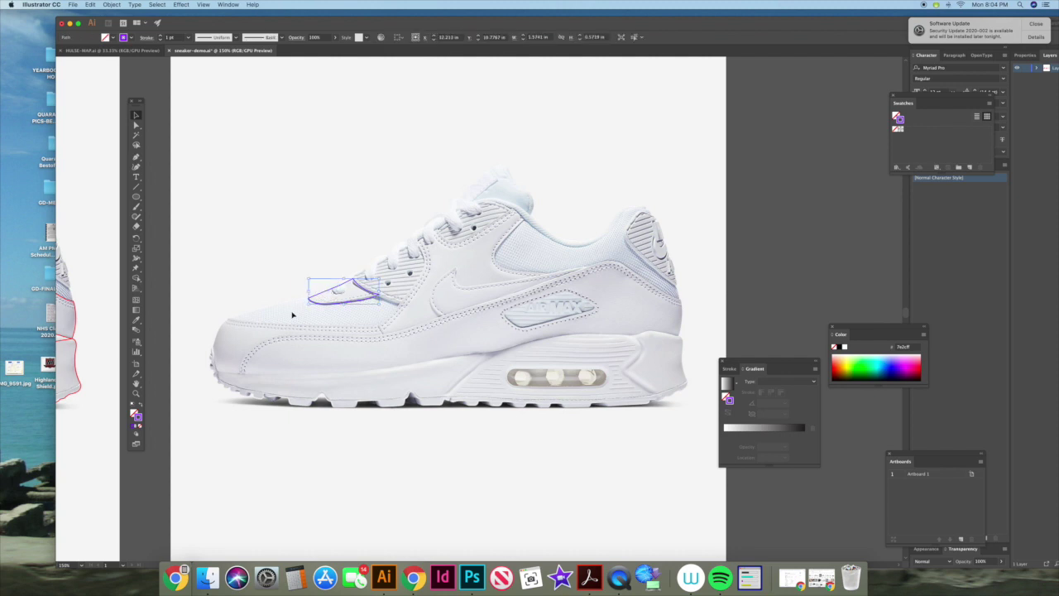
- Try a solid purple fill on the toe-end lace panel, undo it and deselect the outline
click(140, 406)
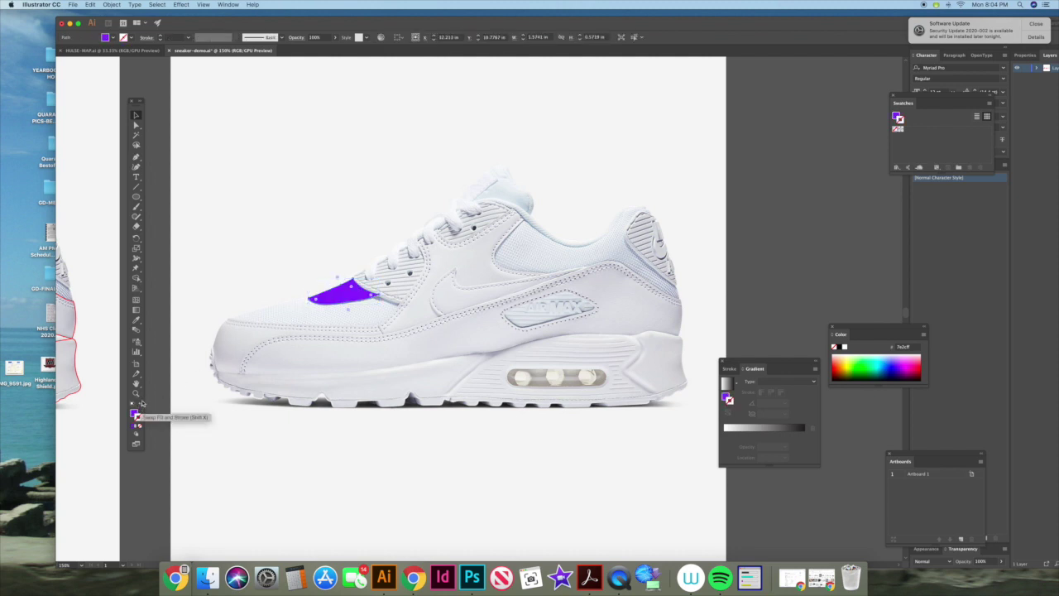
key(super+z)
click(235, 305)
click(235, 303)
- Trace the striped eyelet panel above the toe-end piece as a closed Pen outline about 1.6 by 1.4 in and deselect it
click(136, 157)
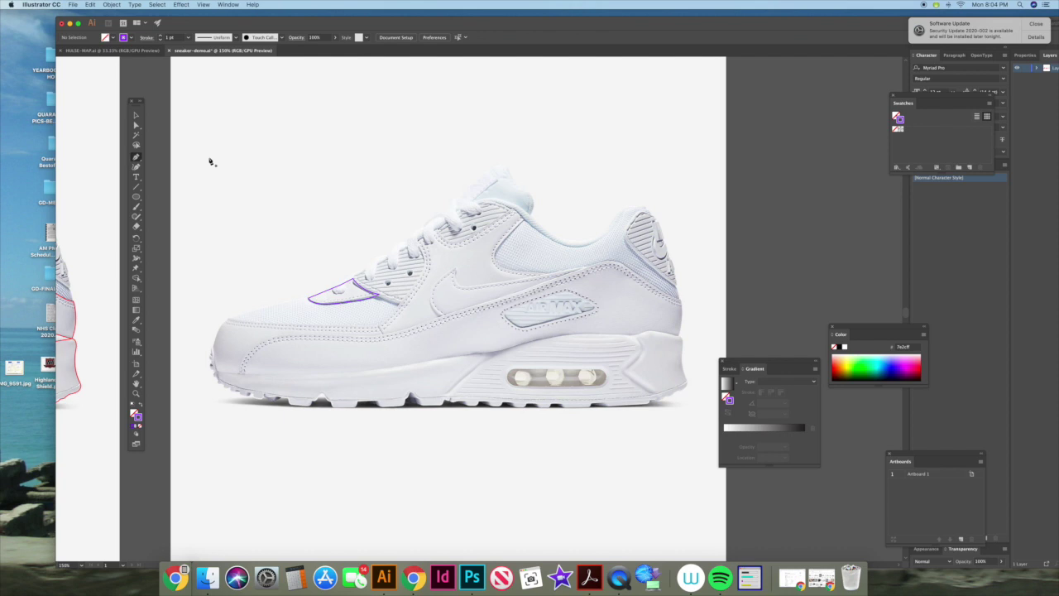
click(354, 279)
drag(370, 266, 390, 257)
click(370, 267)
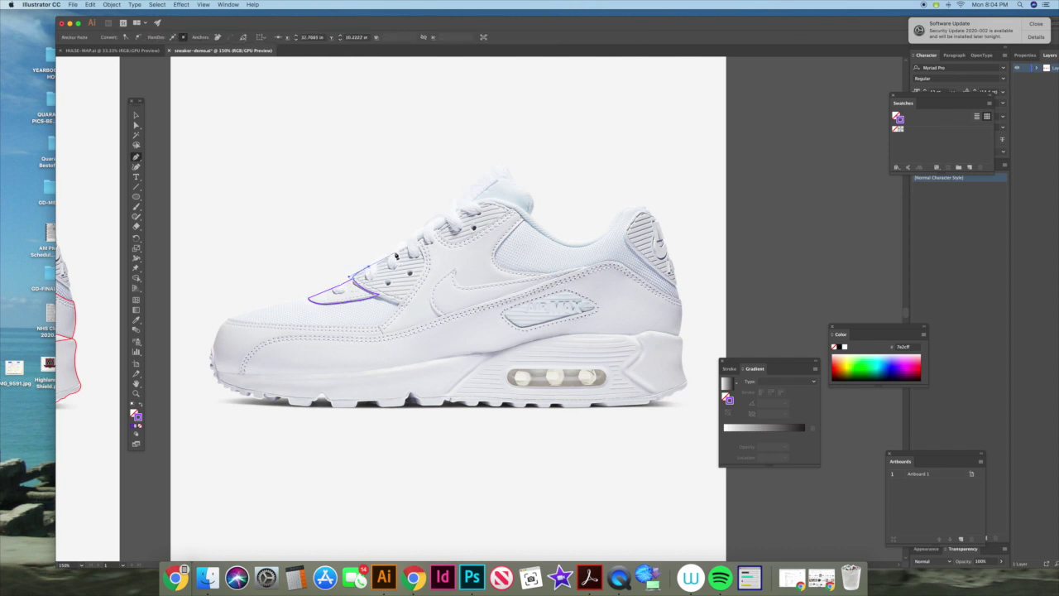
click(412, 245)
click(425, 267)
drag(375, 335, 370, 339)
click(399, 303)
click(339, 261)
drag(338, 262, 356, 268)
click(135, 115)
click(321, 209)
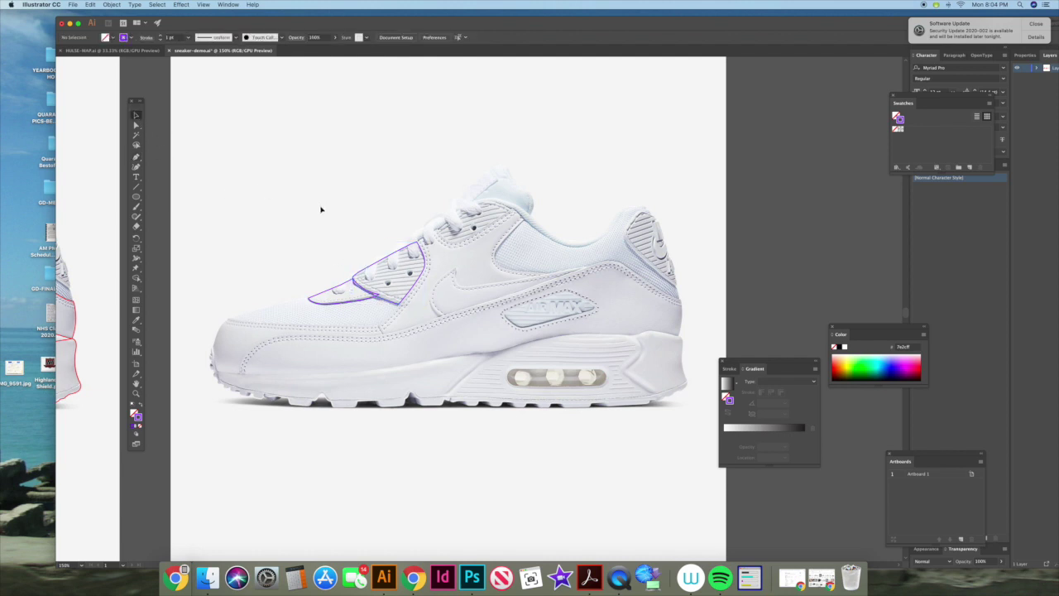
- Try filling the striped eyelet panel with purple and the toe-end lace panel with light green
click(368, 274)
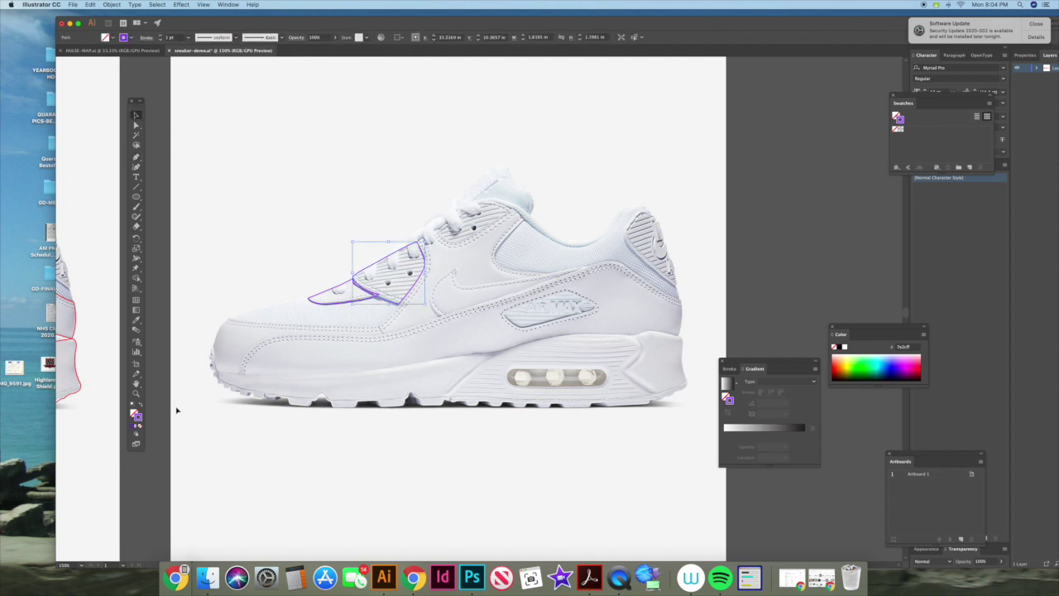
click(140, 405)
click(311, 300)
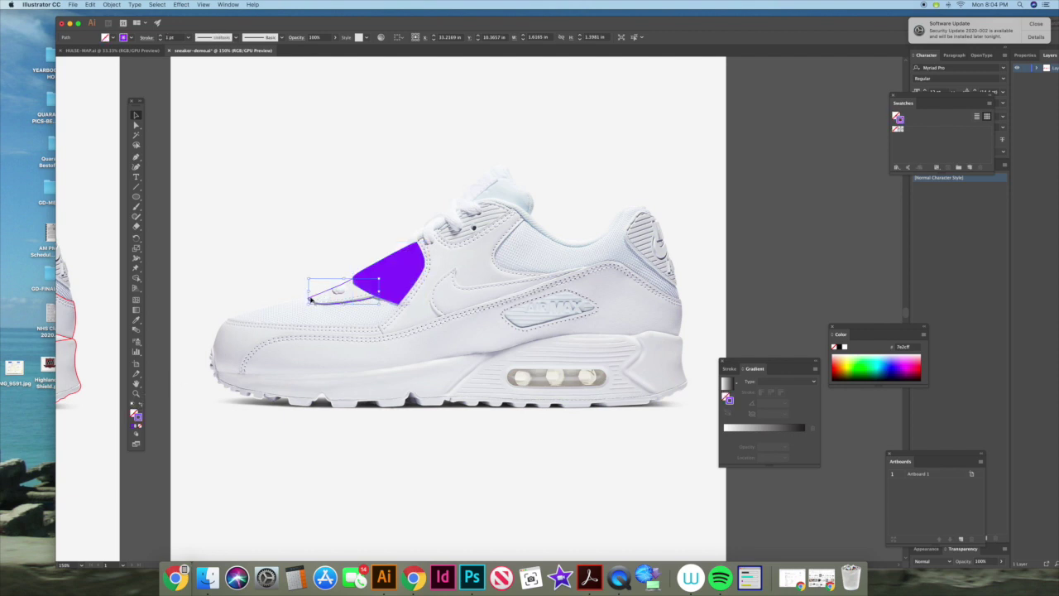
click(141, 405)
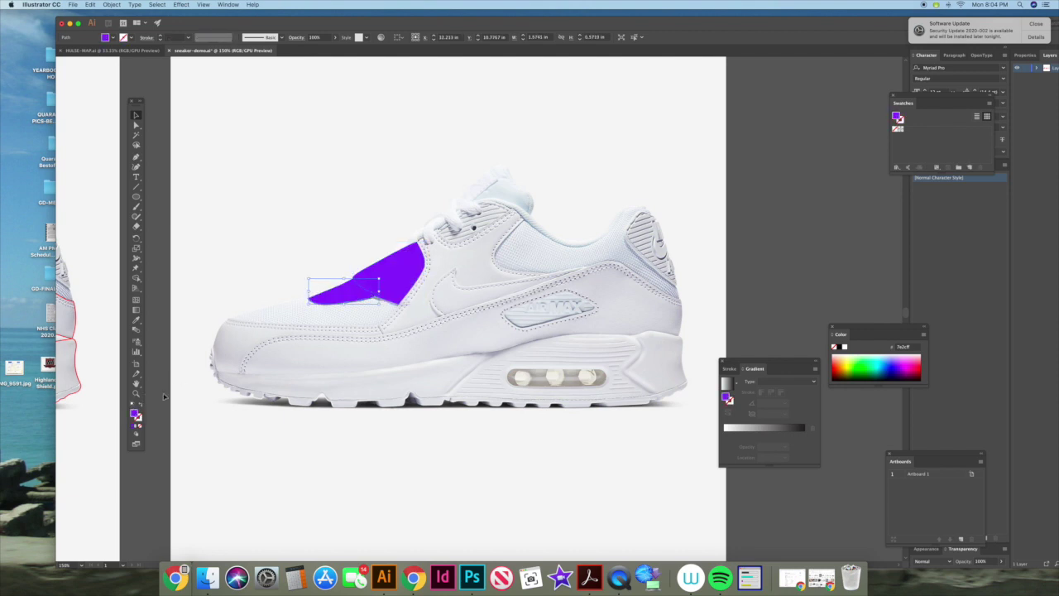
click(871, 355)
click(359, 309)
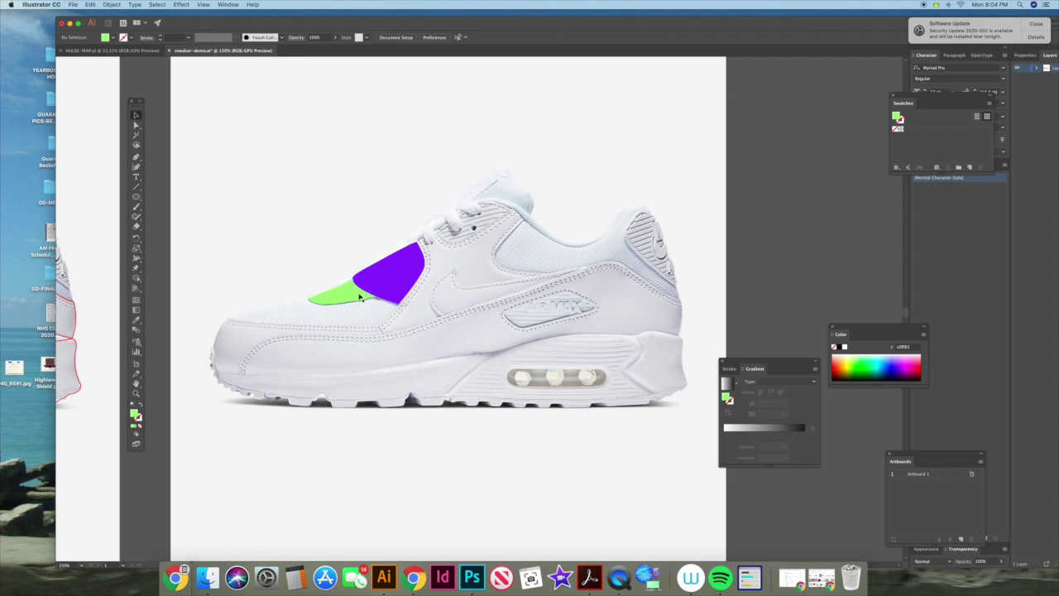
- Undo the trial fills on both lace panels and leave the outlines deselected
key(super+z)
key(super+z)
key(super+z)
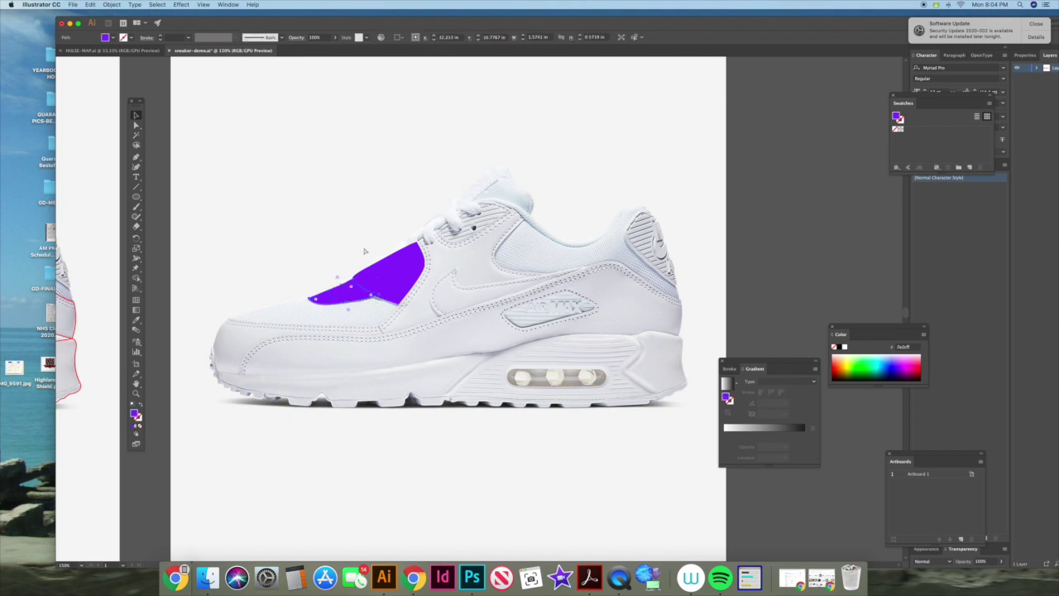
click(368, 227)
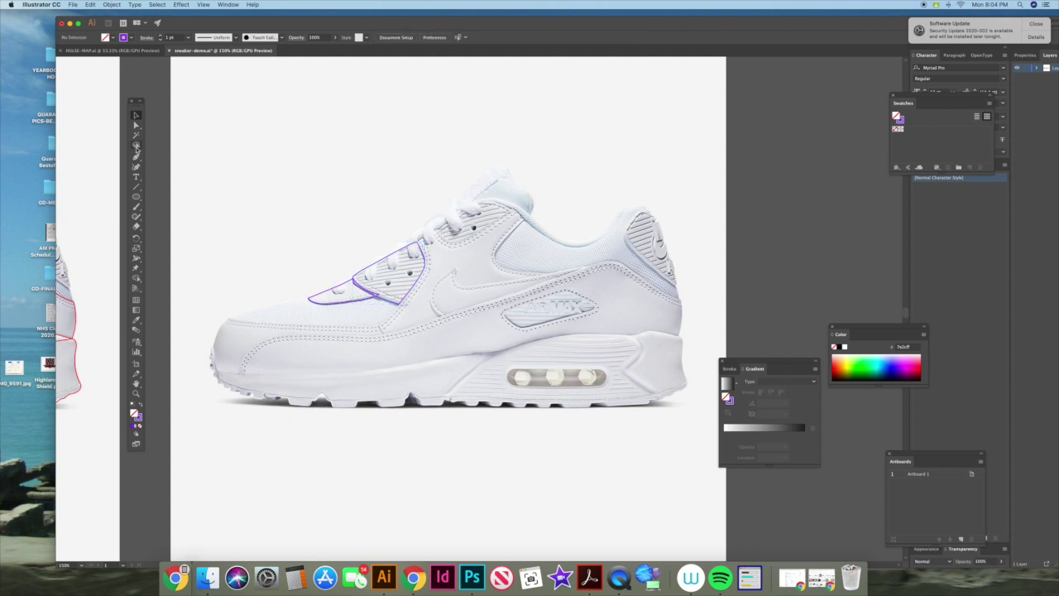
- Trace the side panel with the Pen tool from the eyelet panel's upper corner, below the top eyelets and around the collar to the rear seam
click(135, 157)
click(419, 244)
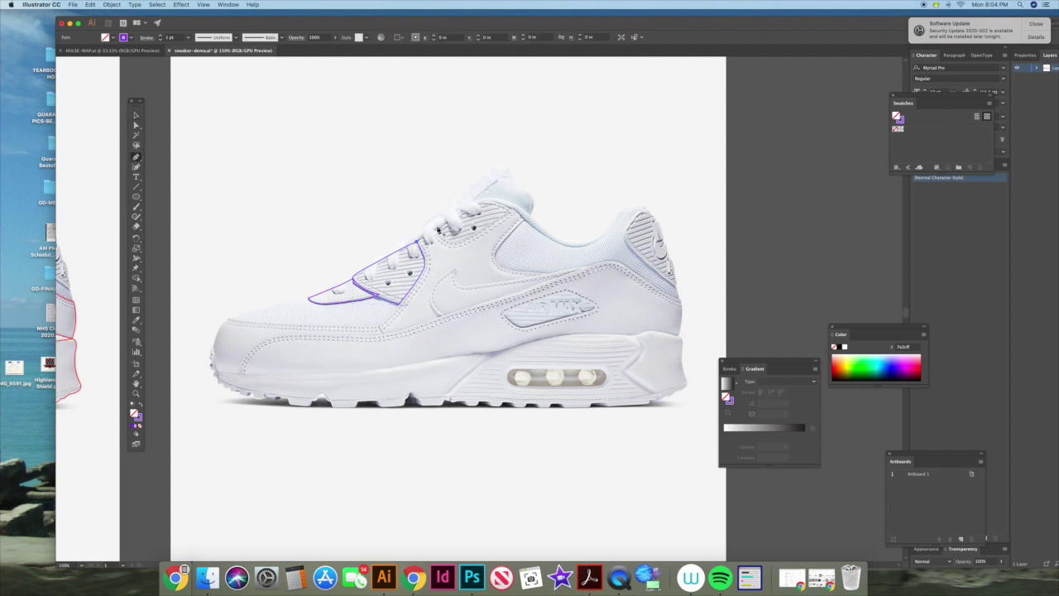
click(436, 229)
drag(472, 236, 499, 219)
click(472, 235)
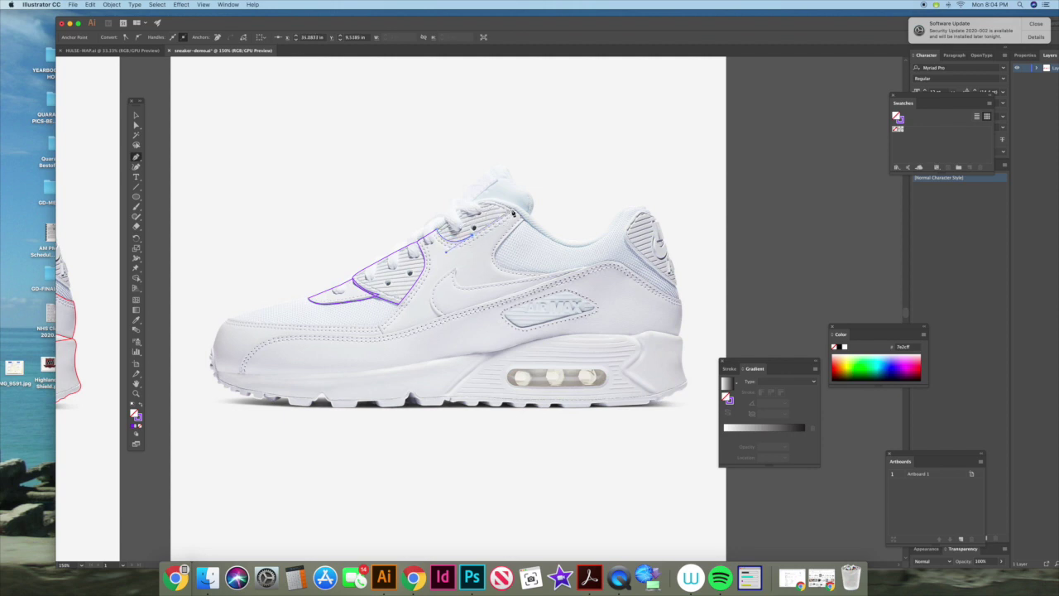
click(515, 208)
click(525, 219)
mouse_move(496, 256)
mouse_down()
mouse_move(489, 276)
mouse_move(498, 260)
mouse_up()
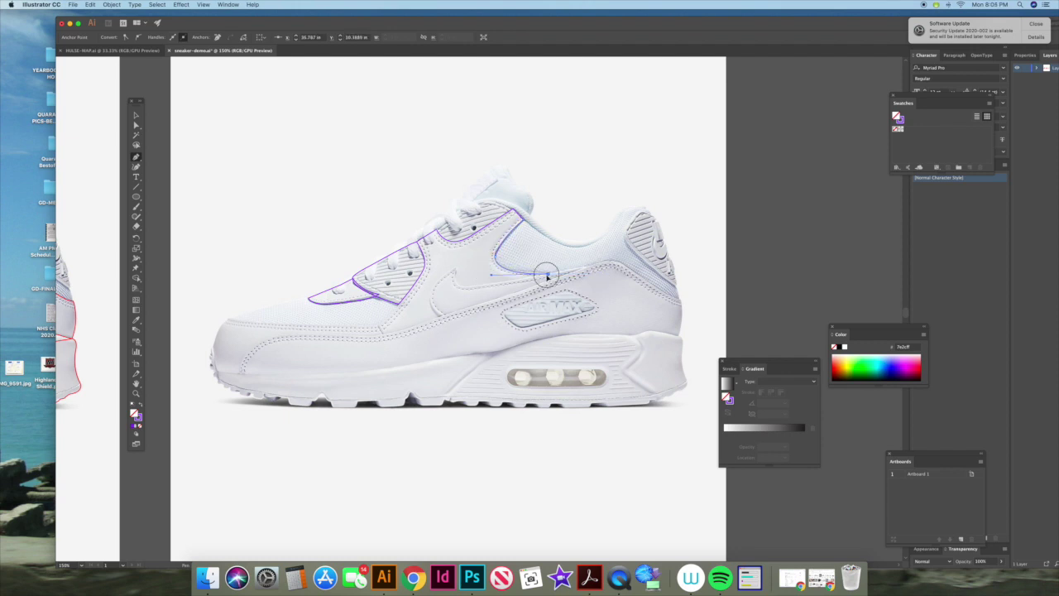
click(547, 273)
click(559, 275)
- Continue the side panel outline forward along its lower seam, close it at the eyelet panel's upper corner and deselect it
click(432, 319)
drag(383, 334, 364, 335)
click(380, 333)
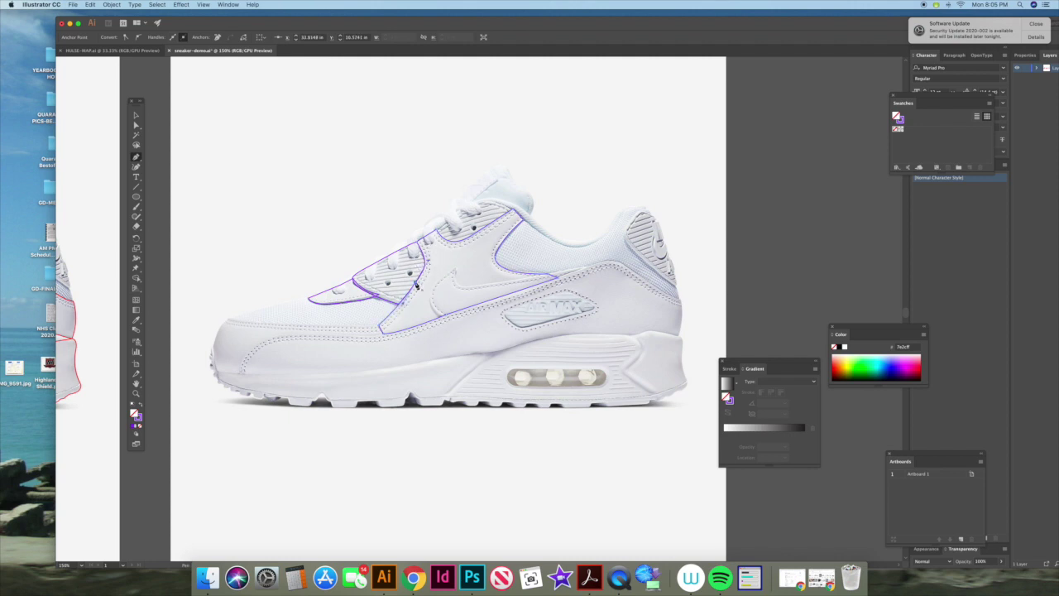
drag(420, 247, 415, 240)
click(418, 241)
click(136, 116)
click(154, 136)
- Trace the Nike swoosh with the Pen tool as a closed outline about 3.5 by 1.1 in and deselect it
click(136, 157)
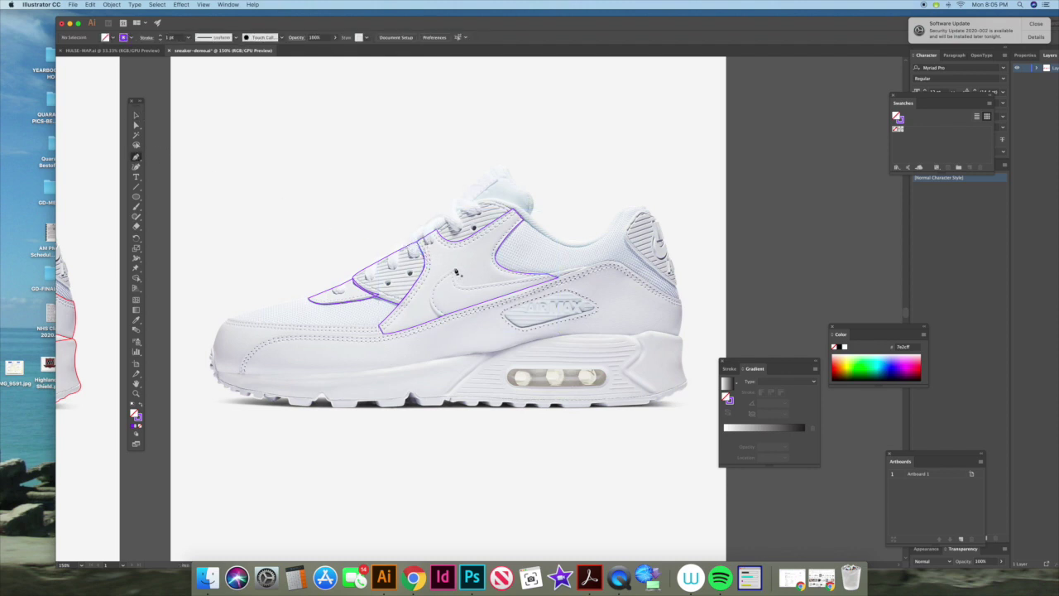
click(455, 271)
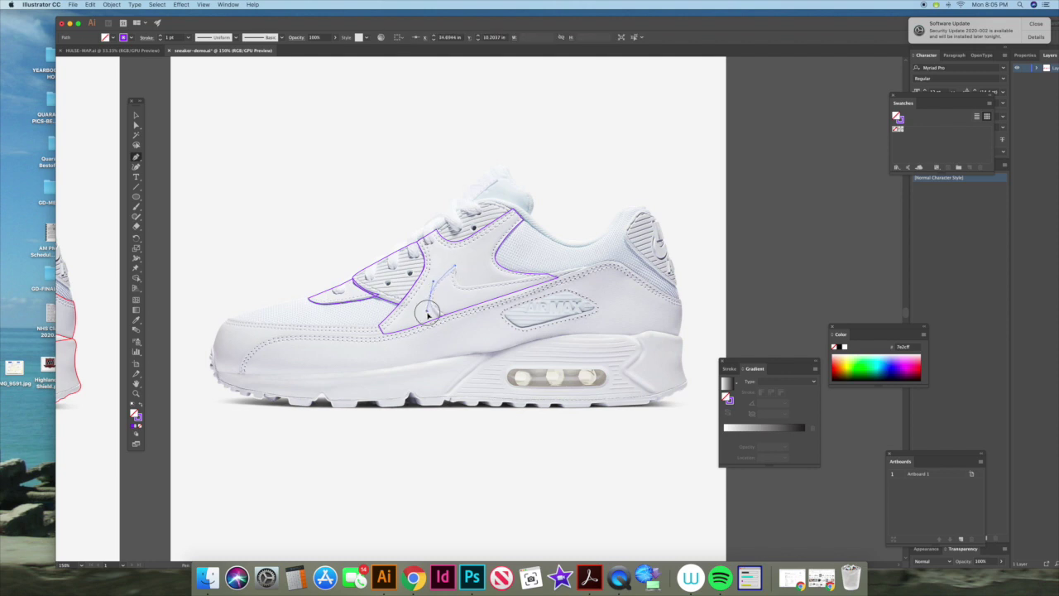
drag(428, 313, 429, 311)
click(430, 295)
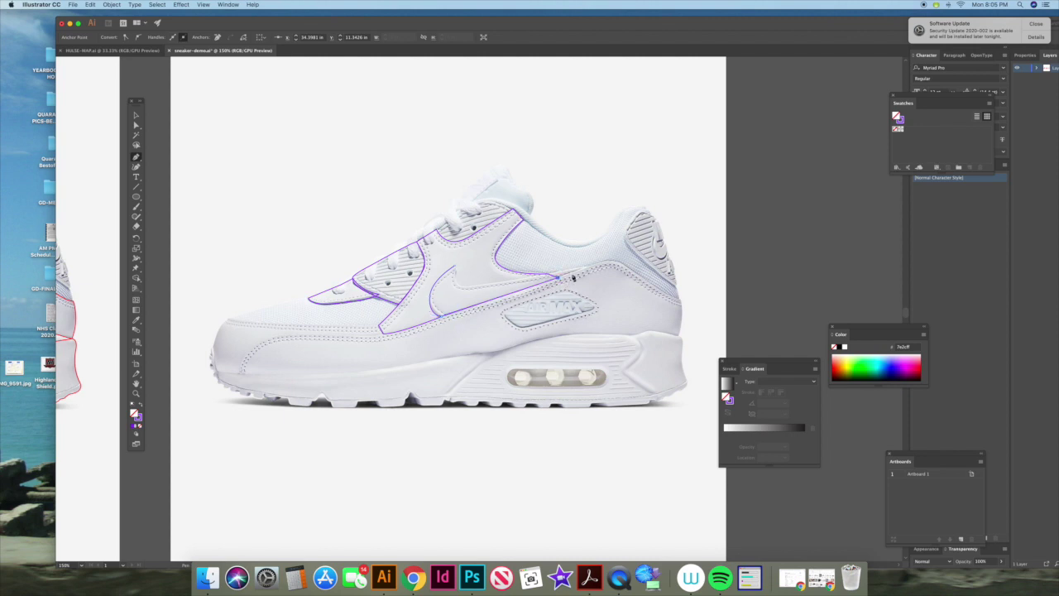
click(588, 267)
drag(456, 272, 469, 238)
click(472, 287)
drag(454, 265, 463, 242)
click(464, 245)
click(135, 113)
click(348, 234)
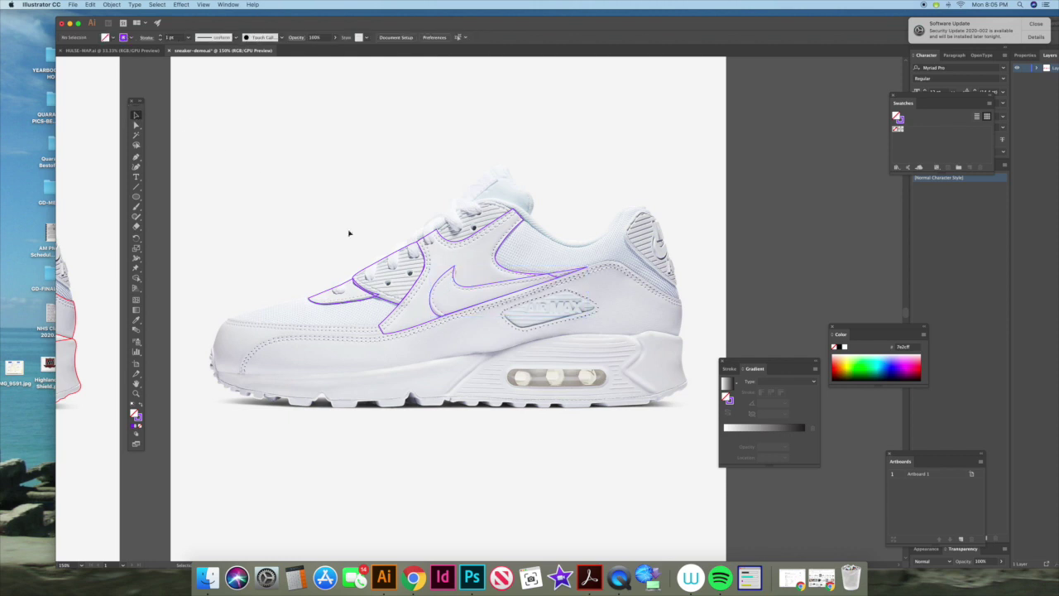
- Turn the swoosh's purple outline into a fill and give the side panel a green fill without a stroke
click(459, 288)
click(132, 405)
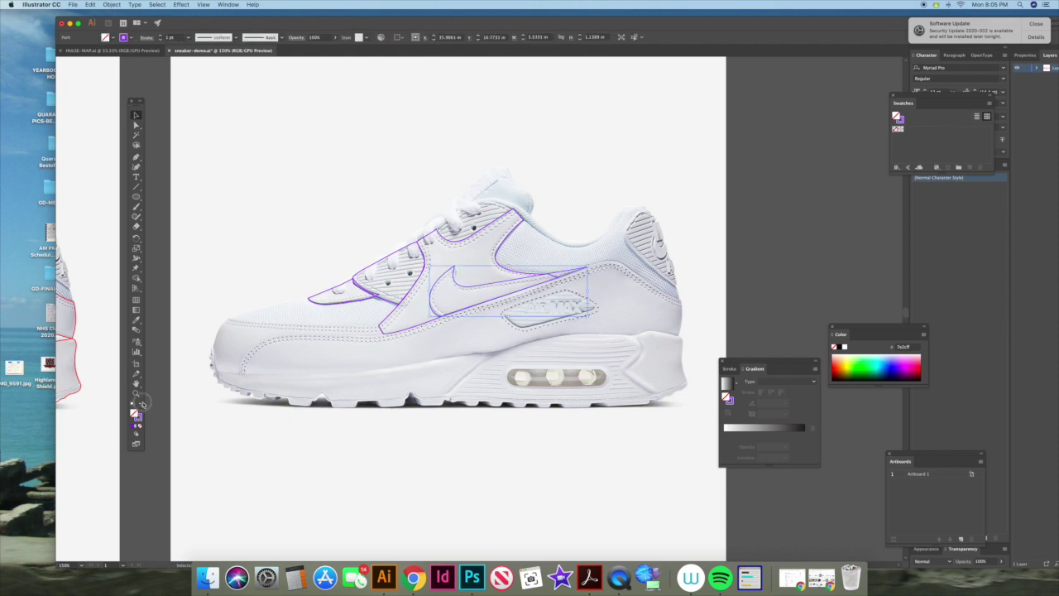
click(139, 410)
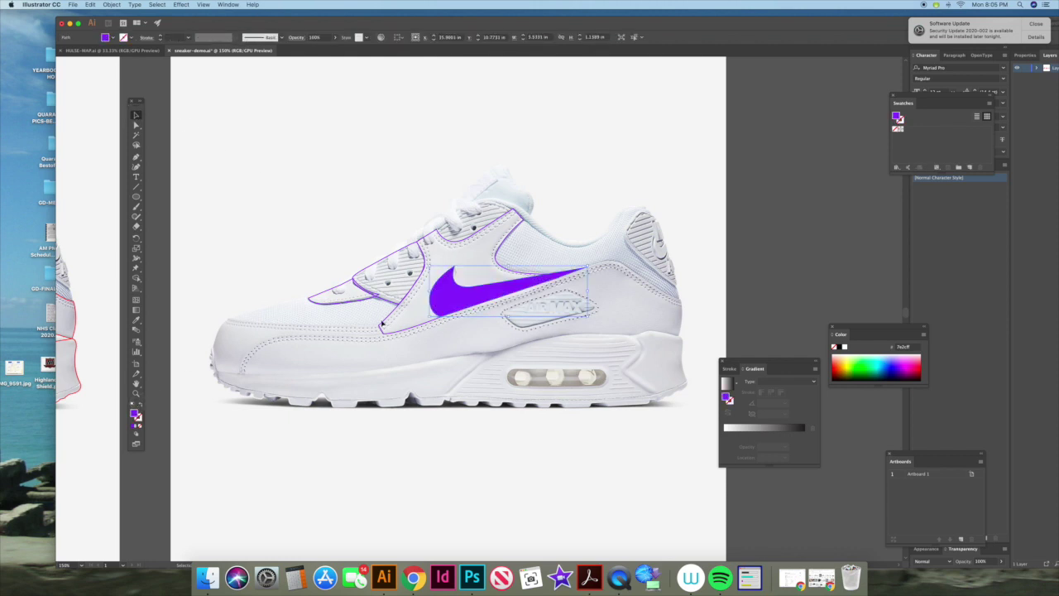
click(381, 326)
click(141, 403)
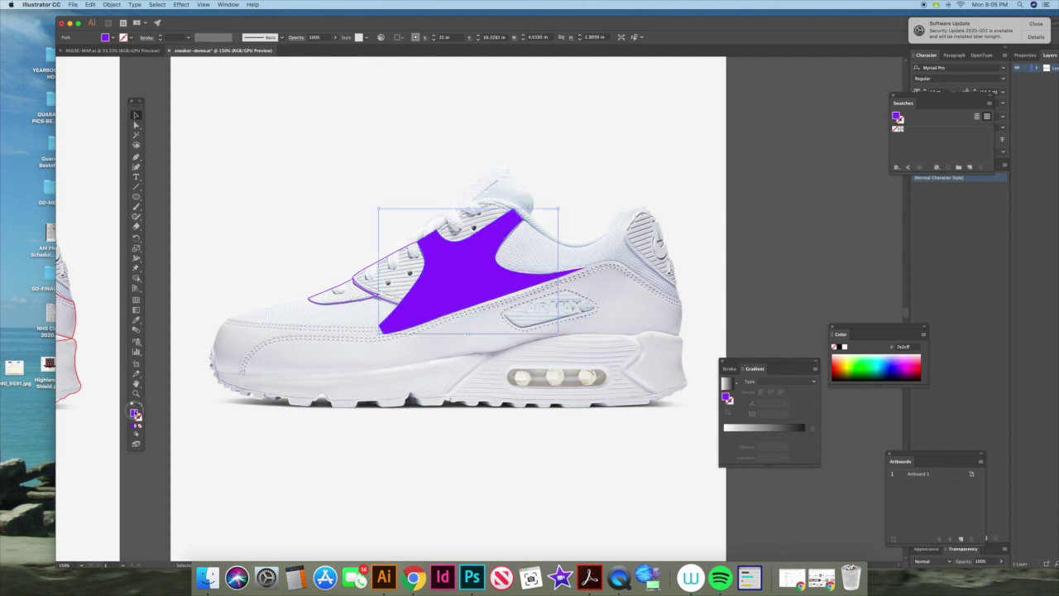
click(863, 355)
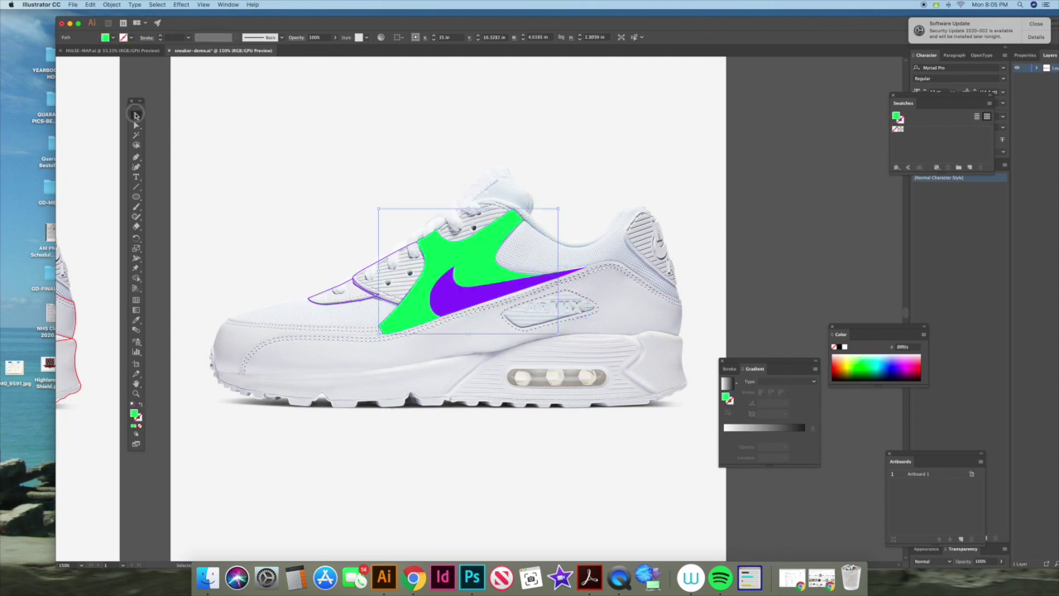
- Fill the eyelet panel cyan and the front lace panel purple, both without a stroke, and deselect
click(359, 277)
click(140, 403)
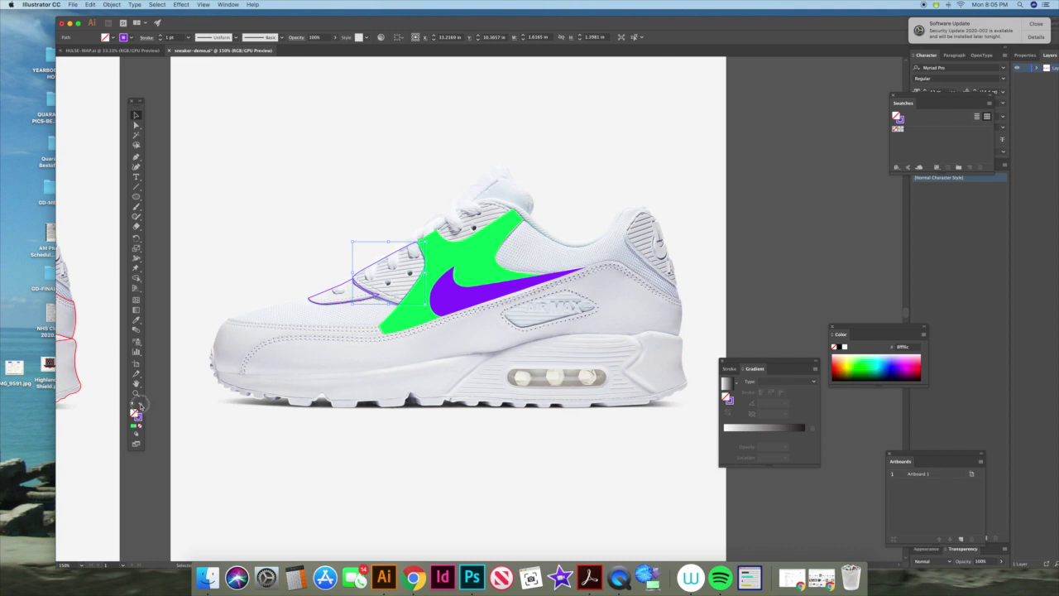
click(879, 357)
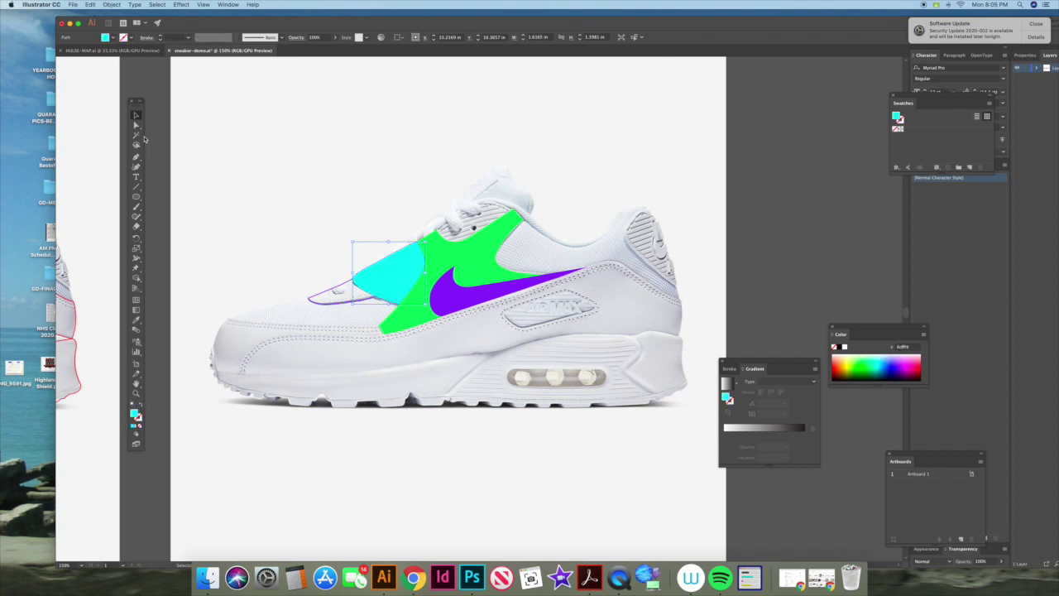
click(325, 312)
click(311, 301)
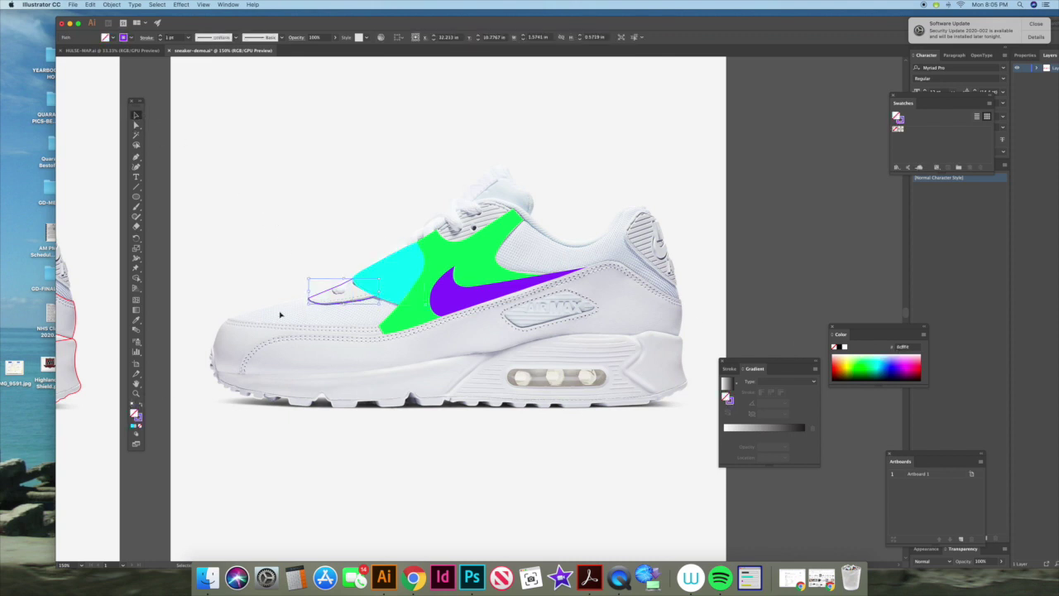
click(144, 405)
click(316, 270)
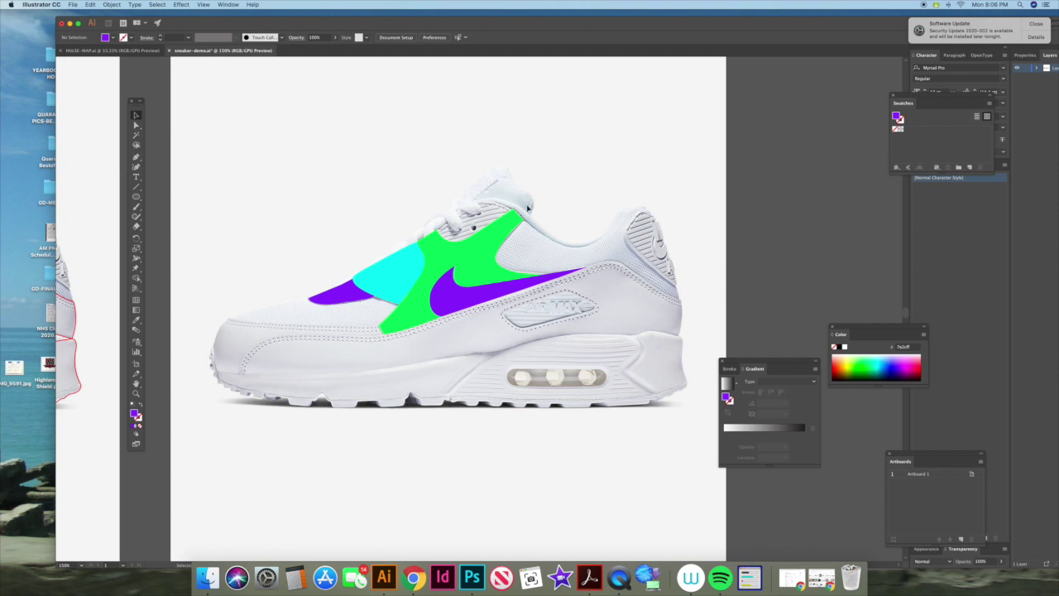
- Undo the trial fills on the lace panels and side panel and deselect
click(449, 280)
key(super+z)
key(super+z)
key(super+z)
key(super+z)
key(super+z)
key(super+z)
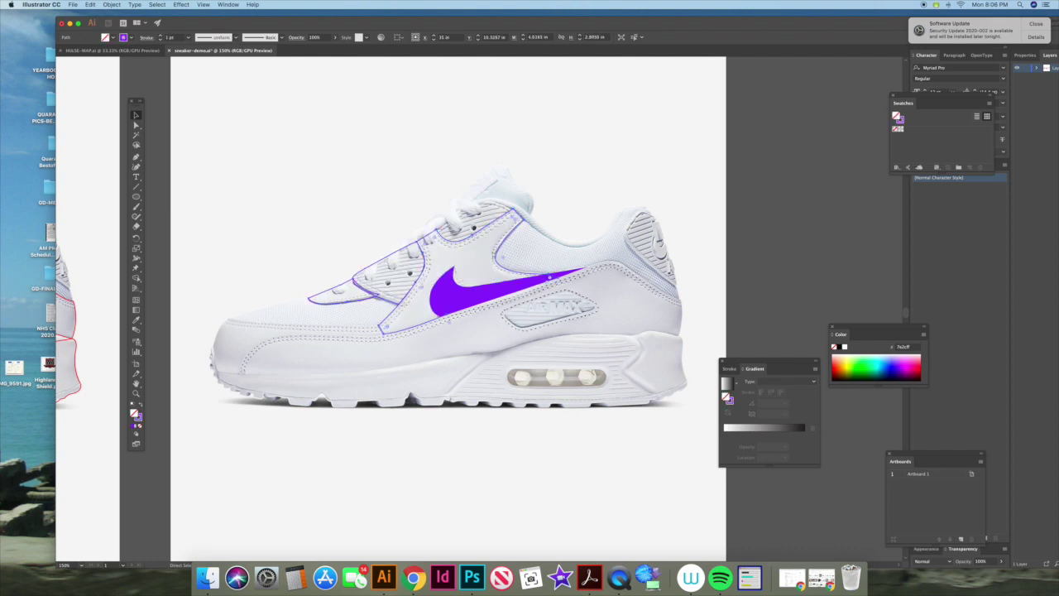
click(471, 172)
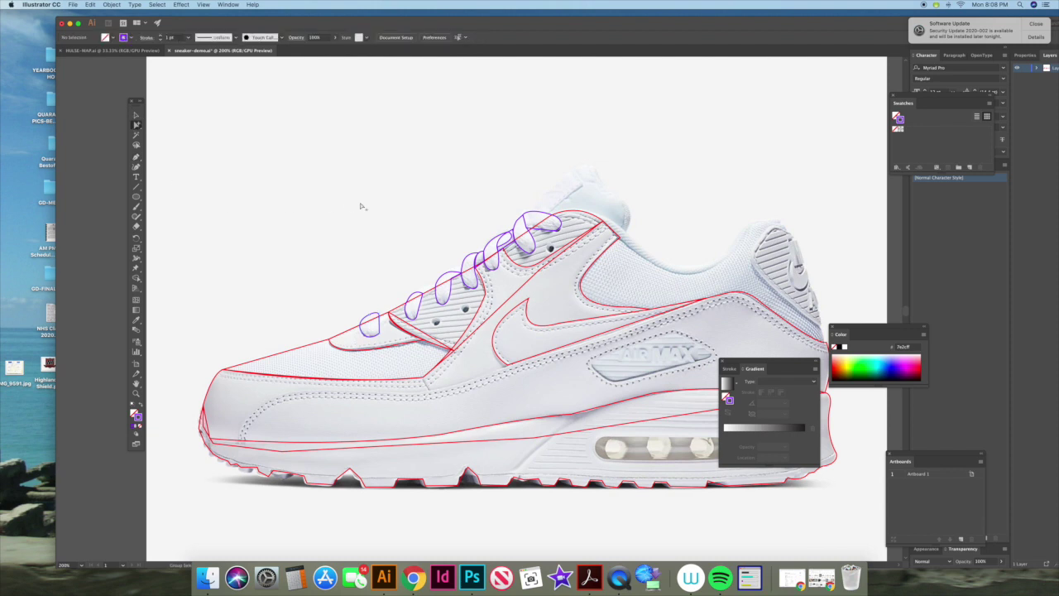
- Select all the purple lace outlines along the shoe's front and group them
click(373, 319)
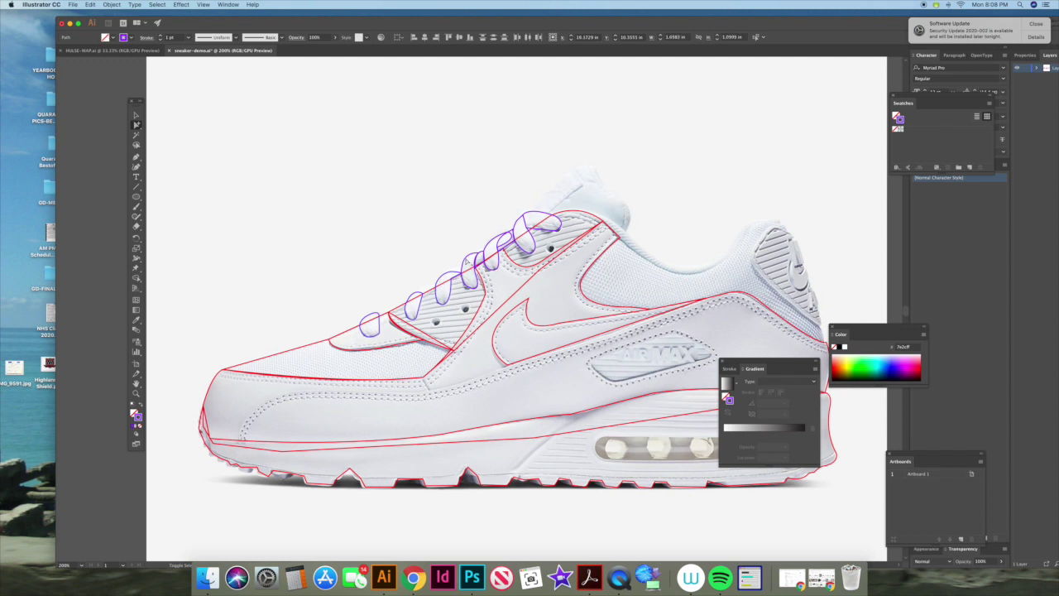
click(485, 258)
click(488, 243)
click(538, 217)
click(377, 319)
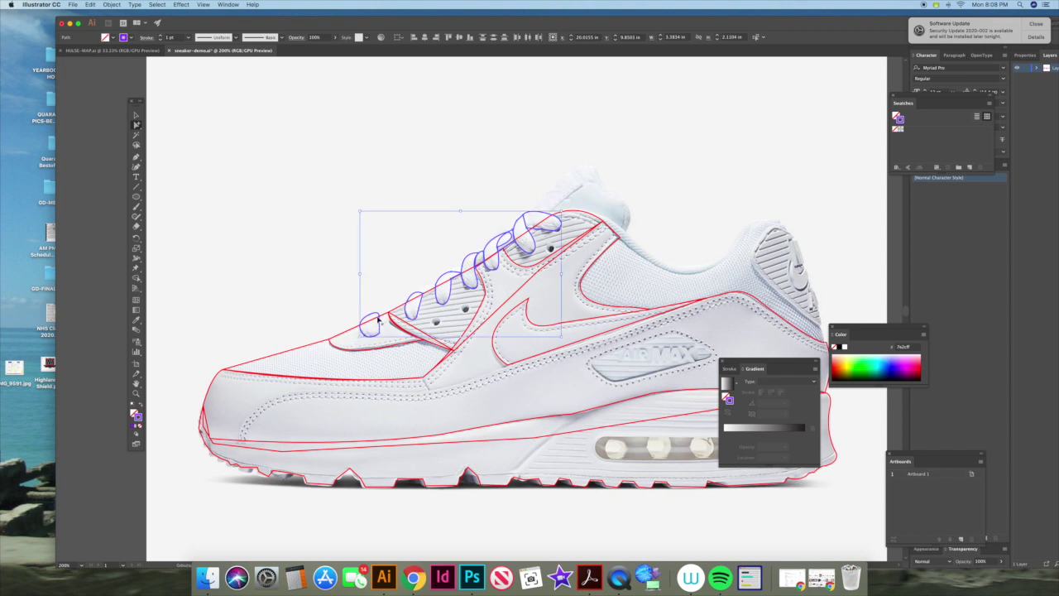
key(super+g)
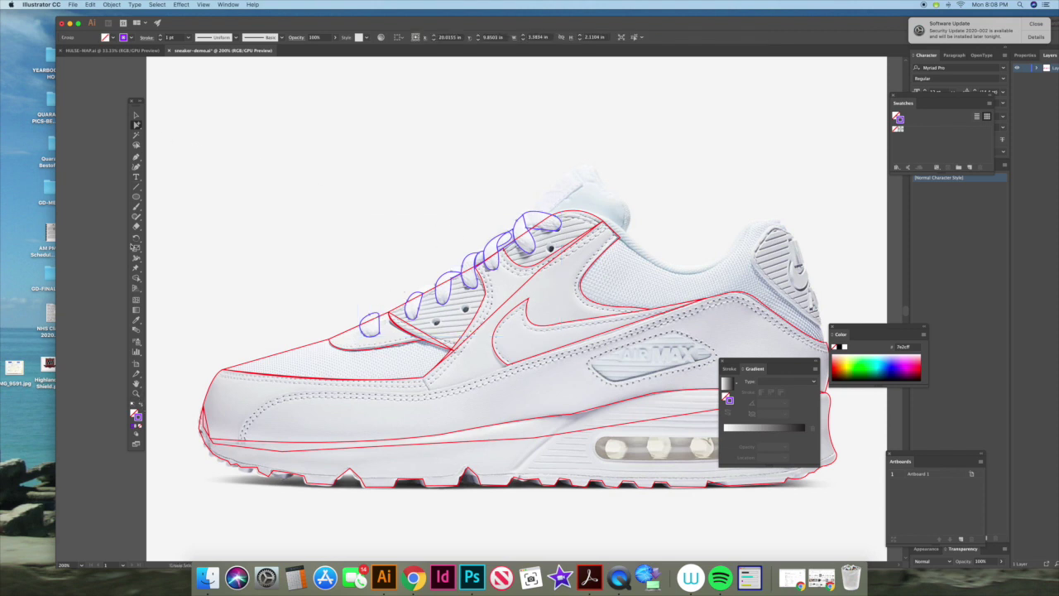
- Turn the lace group's purple stroke into its fill, give it a near-black #070707 stroke and deselect it
click(142, 406)
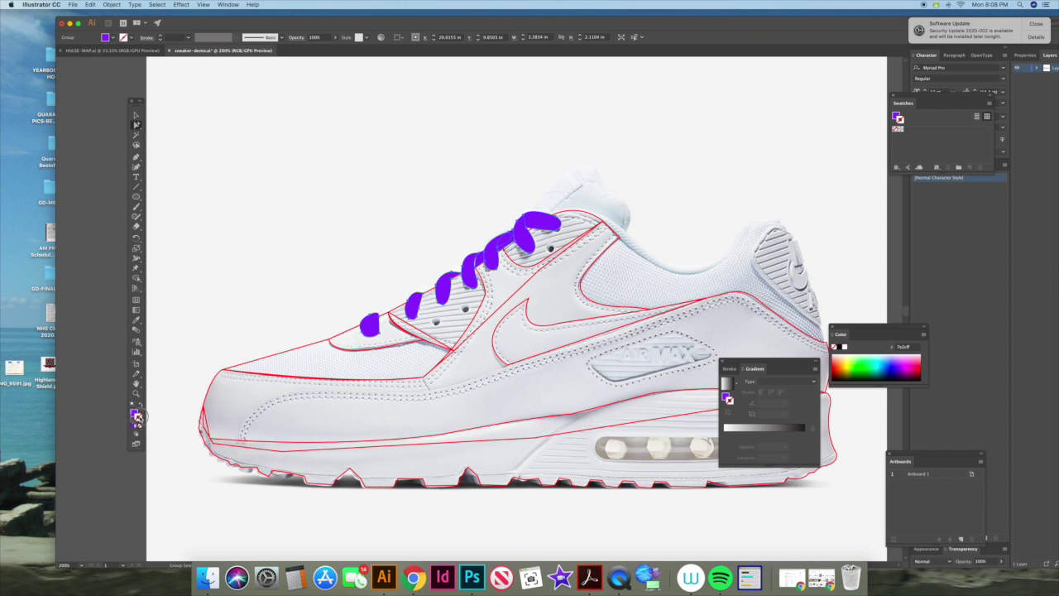
double_click(138, 416)
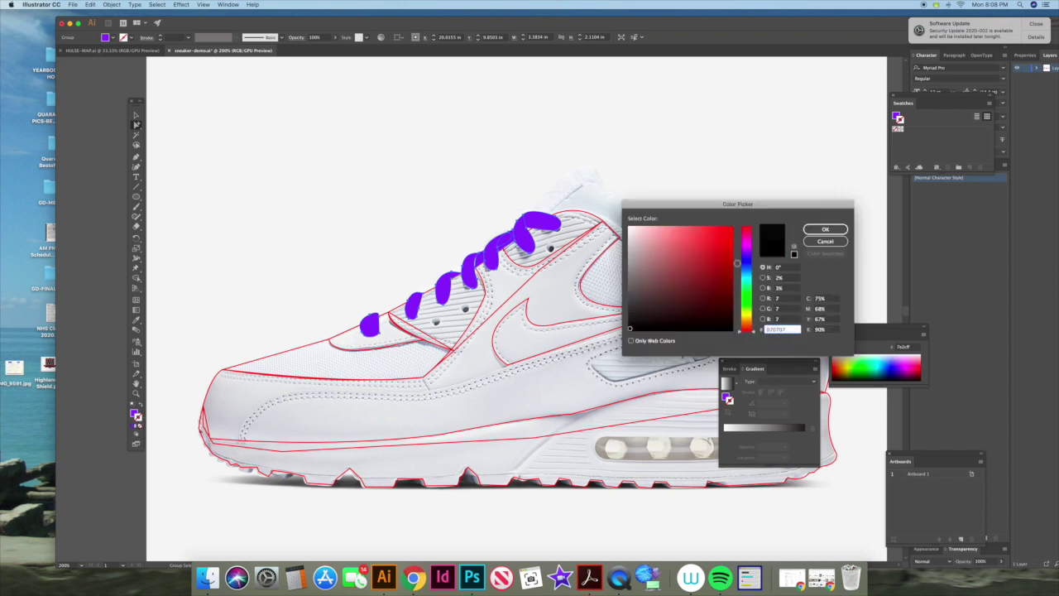
click(832, 229)
click(137, 115)
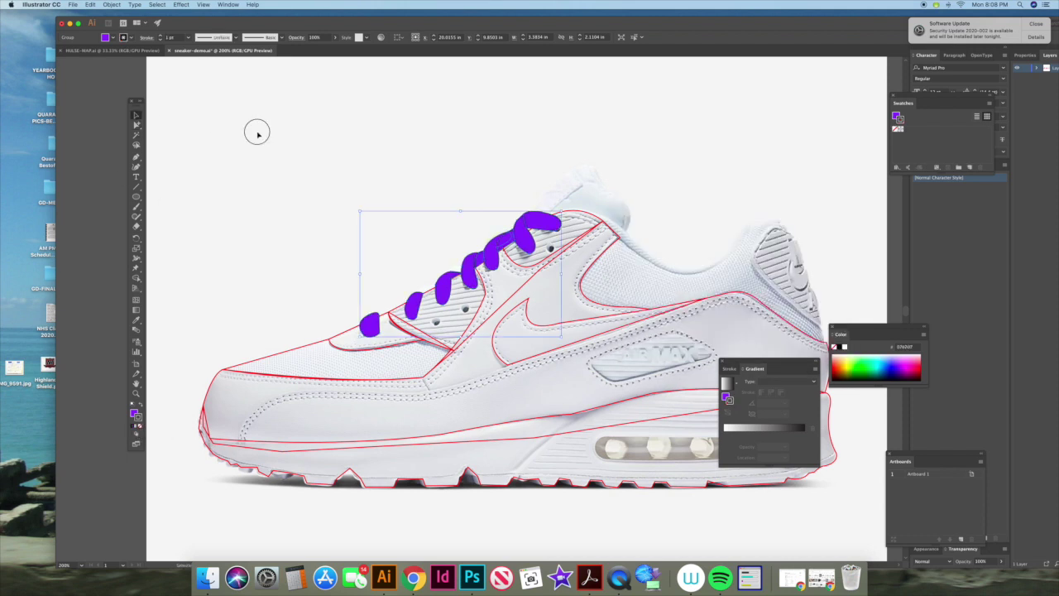
click(258, 135)
- Try cyan, lime and red fills on the lace group, settle on pale yellow and deselect it
mouse_move(489, 263)
mouse_down()
mouse_move(448, 192)
mouse_move(466, 199)
mouse_move(485, 258)
mouse_up()
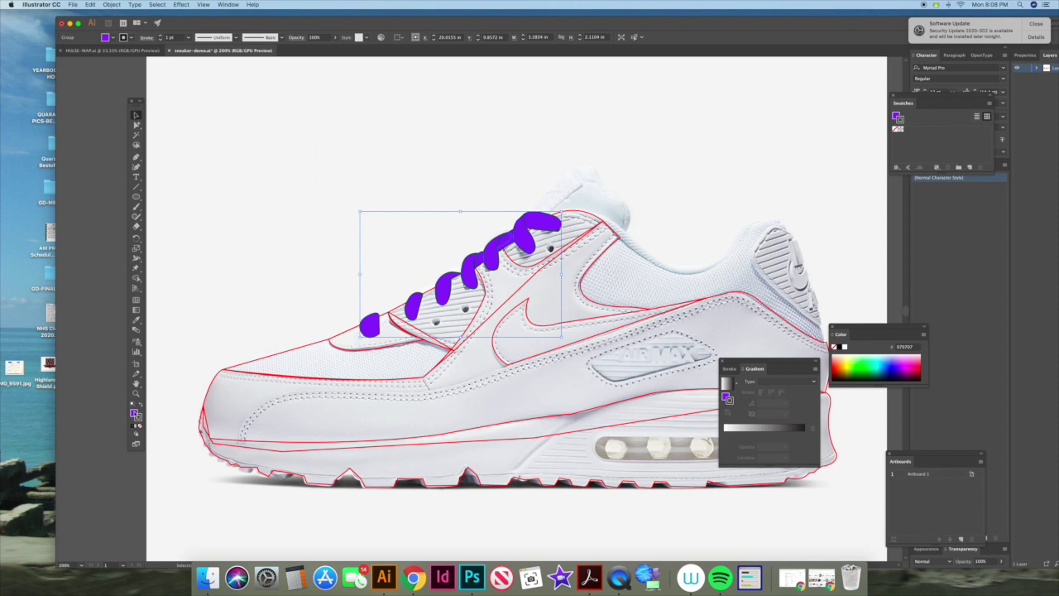
click(879, 361)
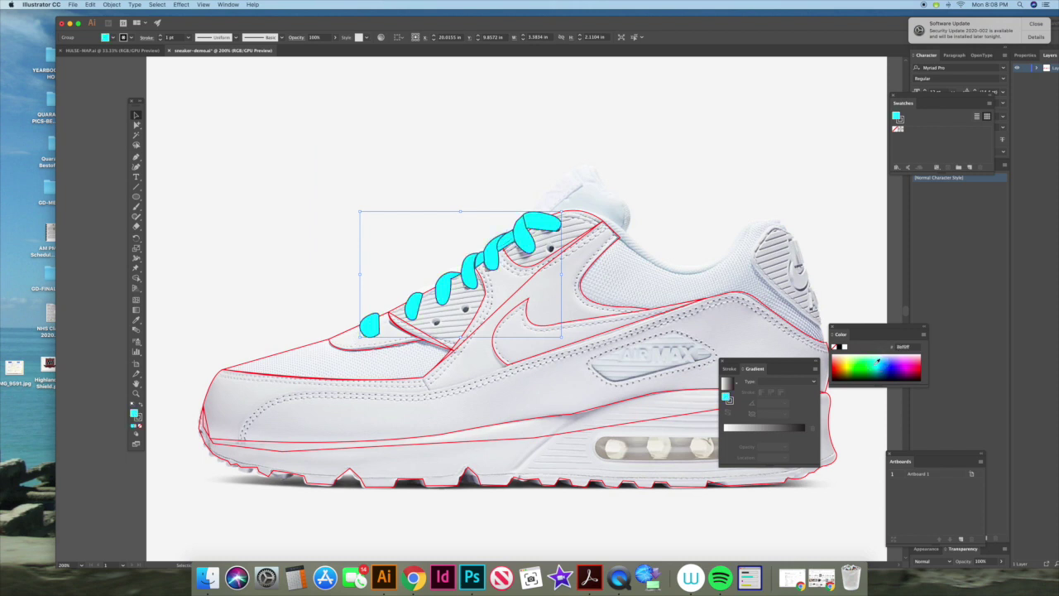
click(853, 357)
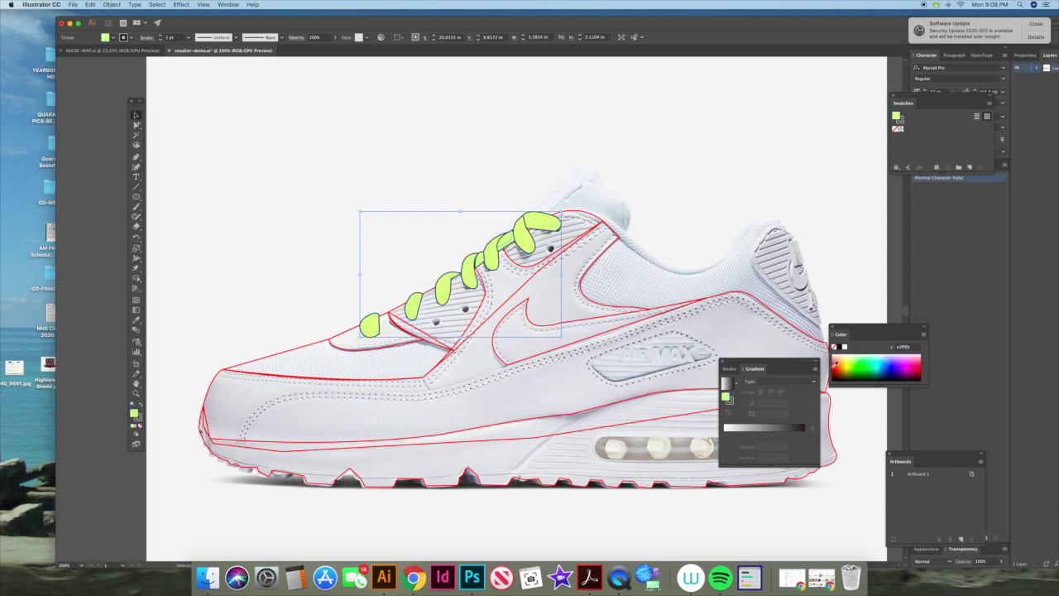
click(836, 365)
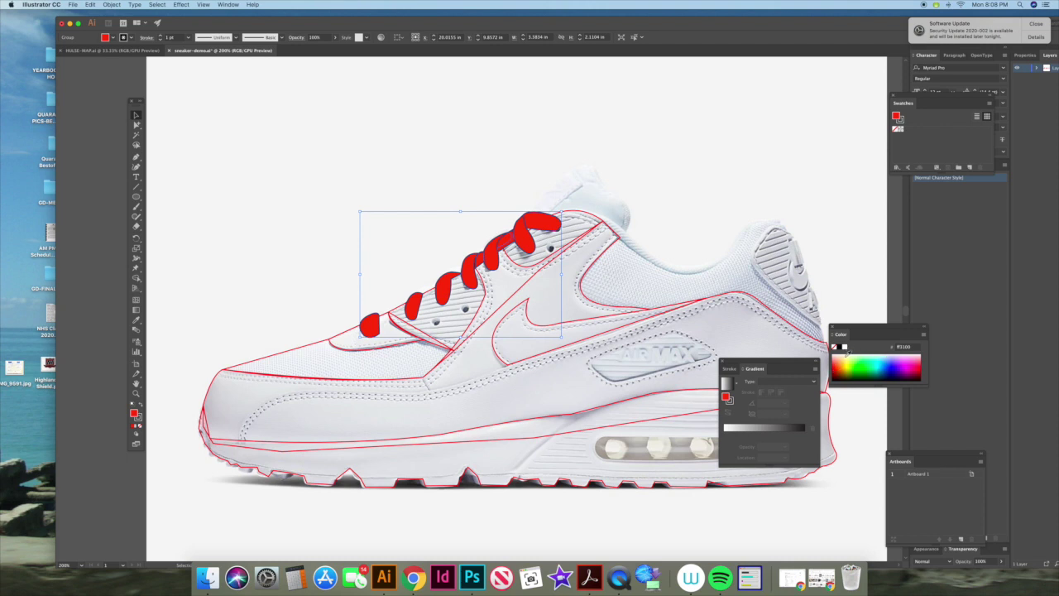
click(848, 356)
key(a)
click(186, 148)
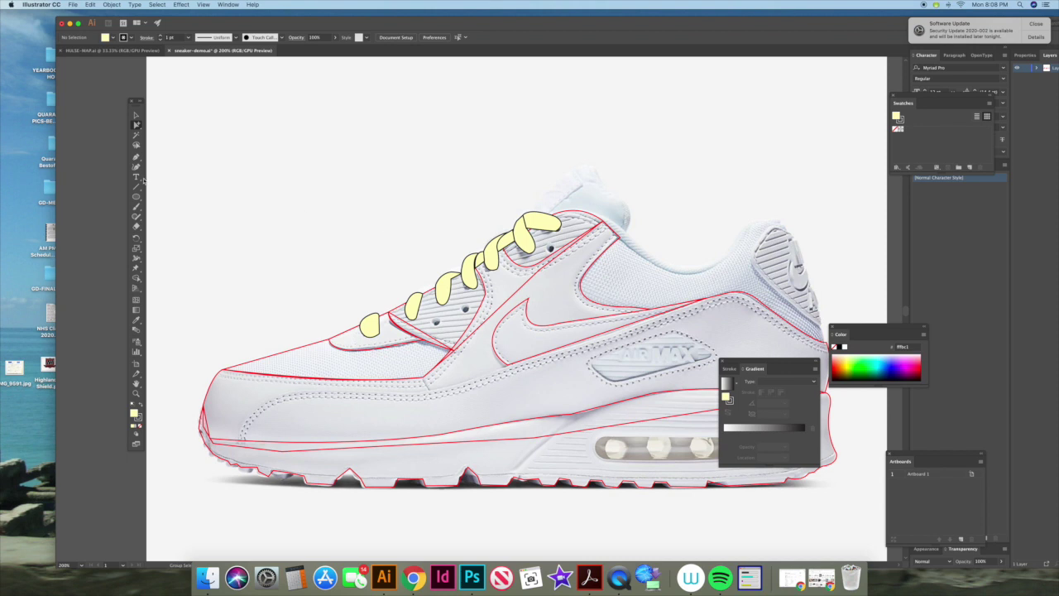
drag(137, 196, 170, 216)
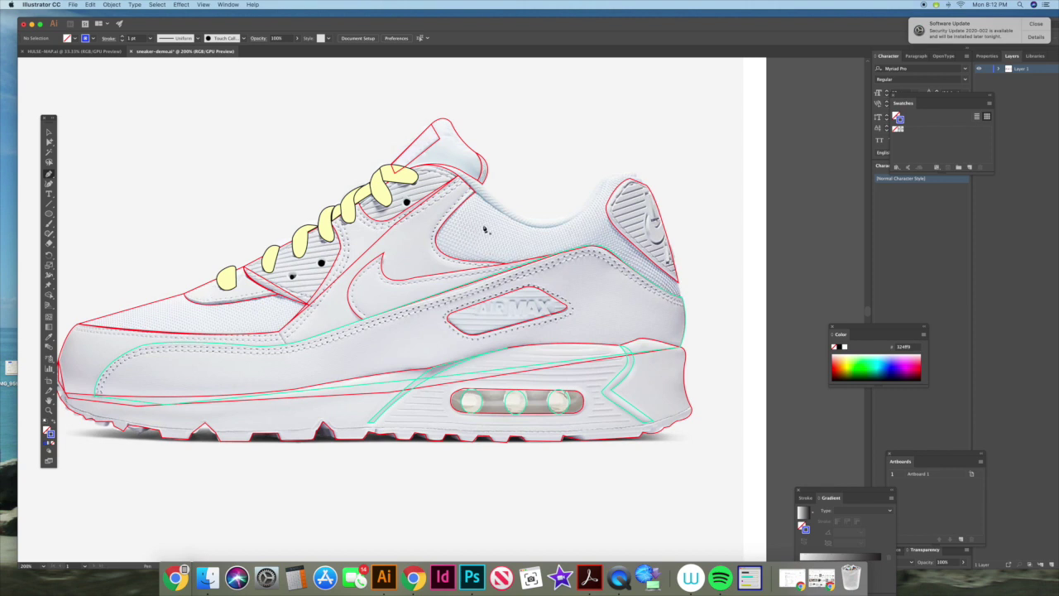
- Trace the collar edge with the Pen tool from the side panel's upper corner, through the ankle dip to the top of the heel
click(508, 234)
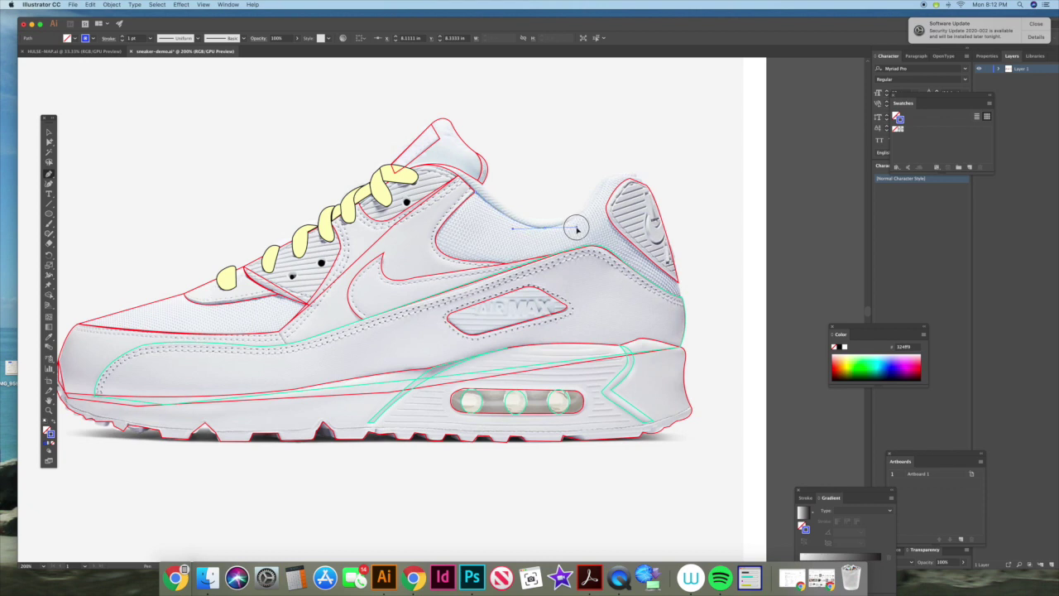
click(543, 228)
drag(592, 204, 649, 188)
click(621, 175)
click(644, 183)
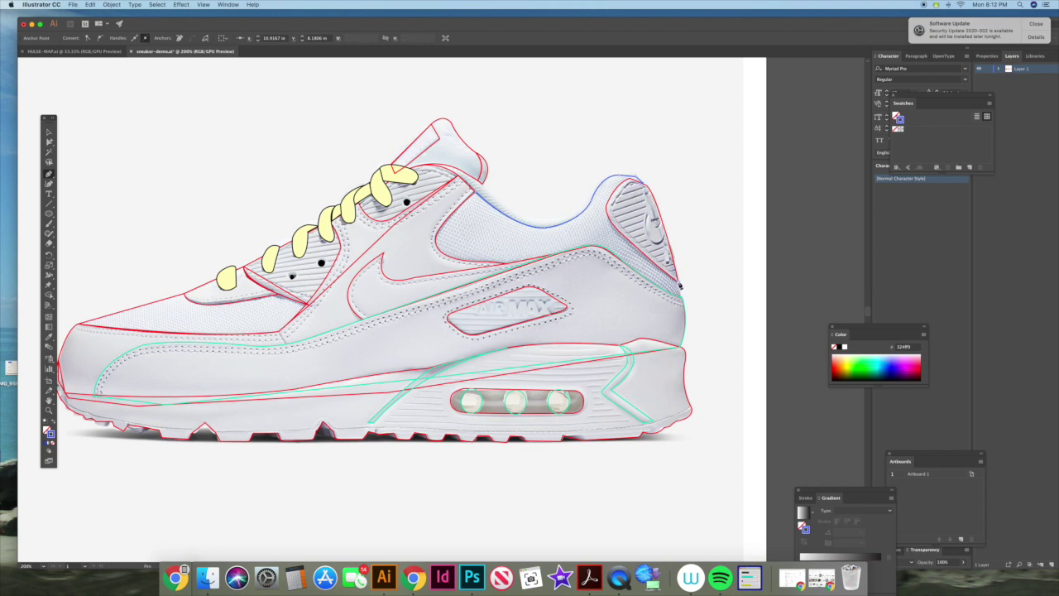
- Continue the collar outline down the heel and loosely forward behind the mudguard and side panel, close it at its start and deselect it
click(680, 289)
click(651, 293)
click(568, 275)
click(507, 280)
click(426, 265)
click(422, 232)
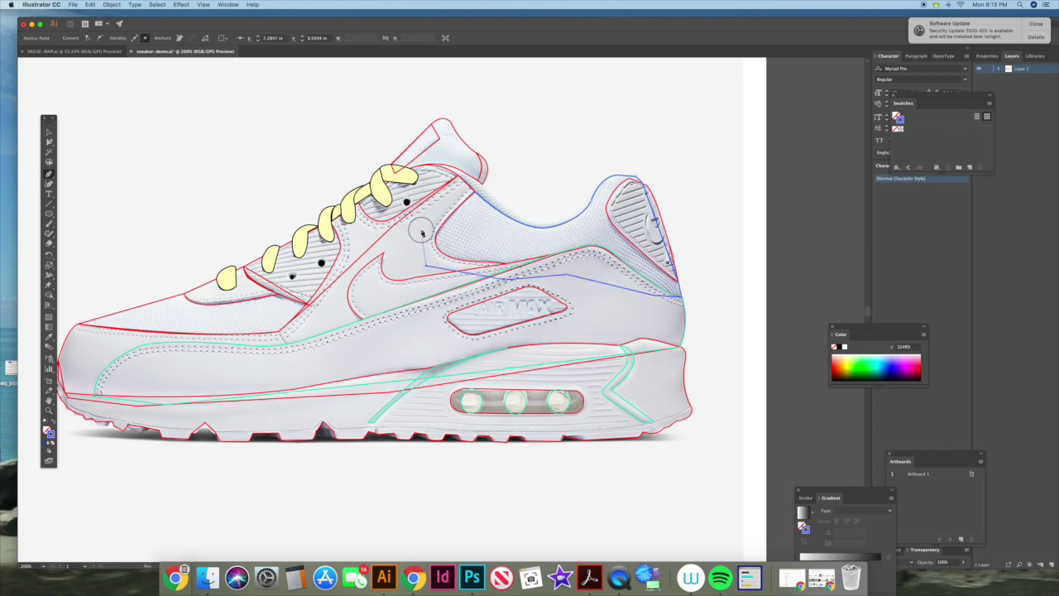
click(422, 230)
click(474, 191)
click(49, 142)
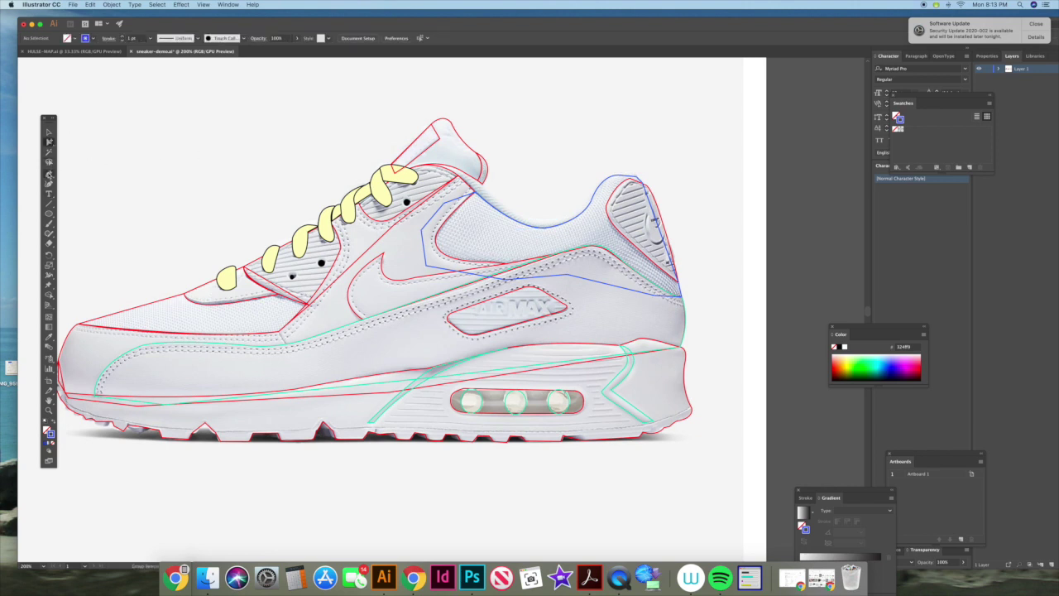
- Trace the collar's padded inner rim with the Pen tool from the top lace along the ankle opening to the heel and deselect it
click(48, 173)
click(447, 155)
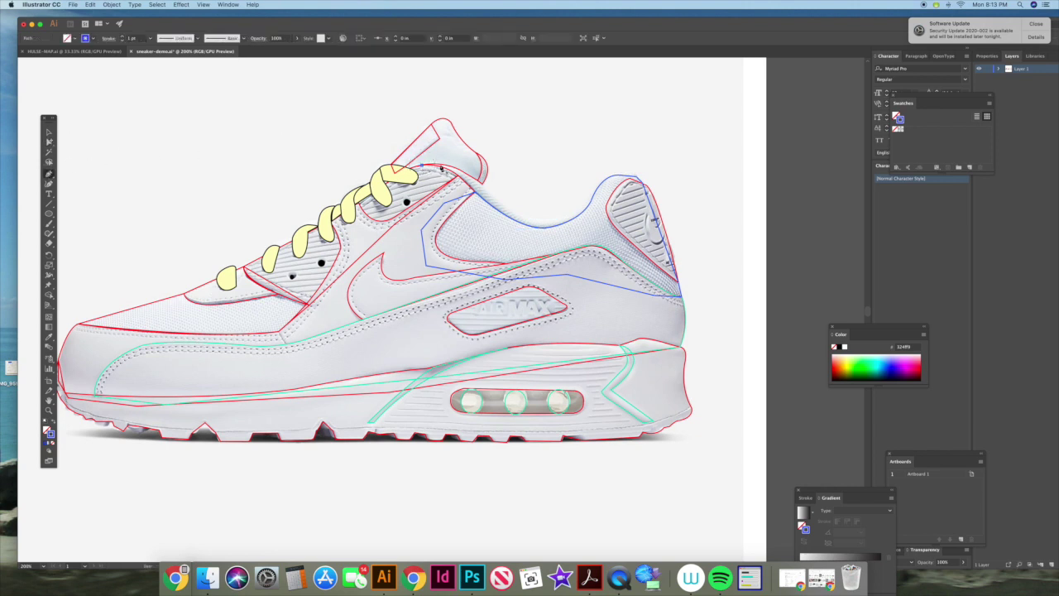
click(518, 215)
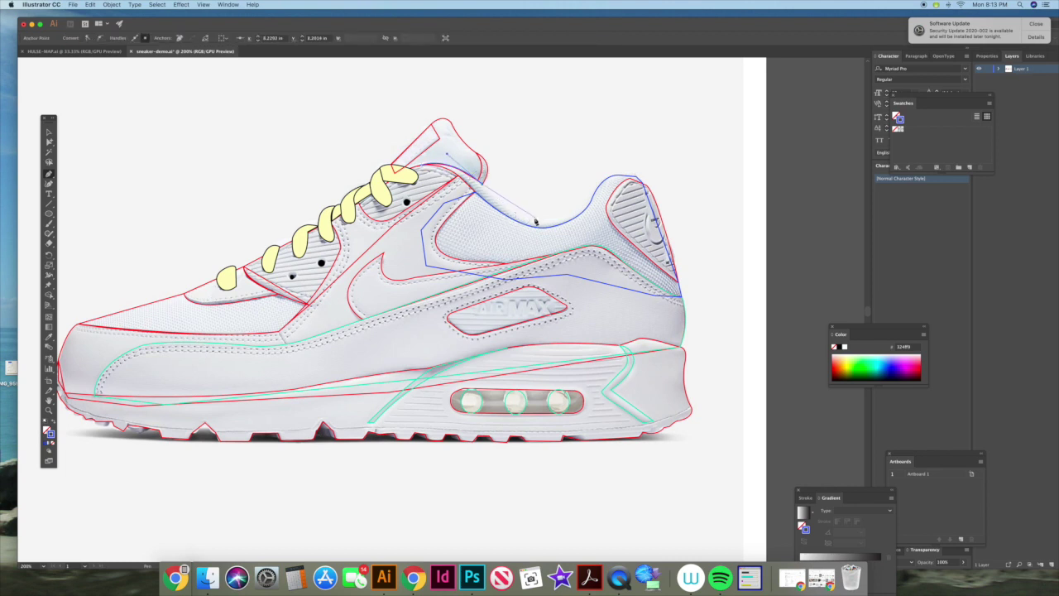
drag(538, 220, 557, 218)
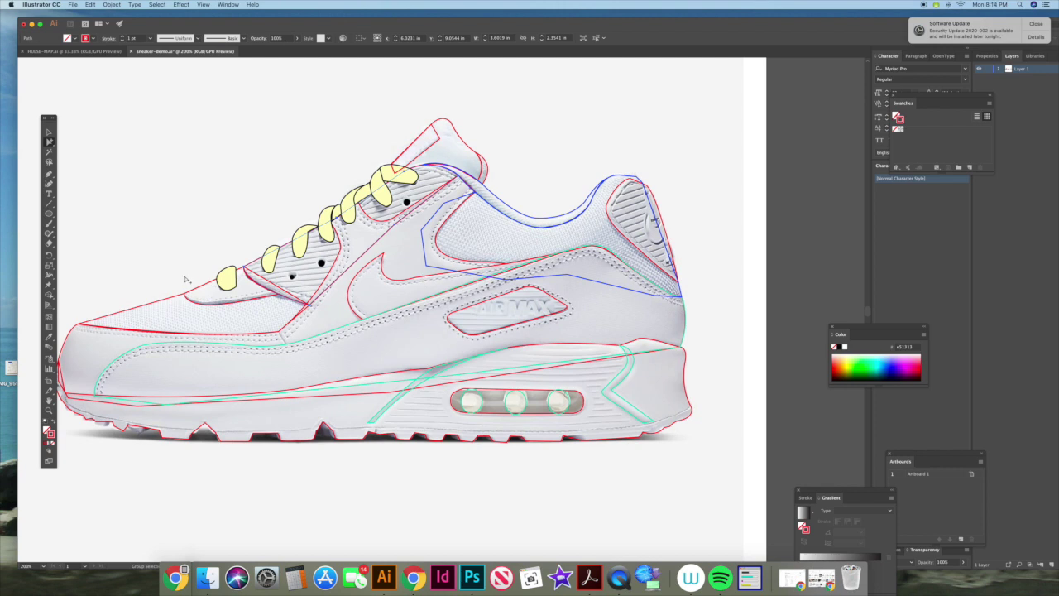
click(282, 180)
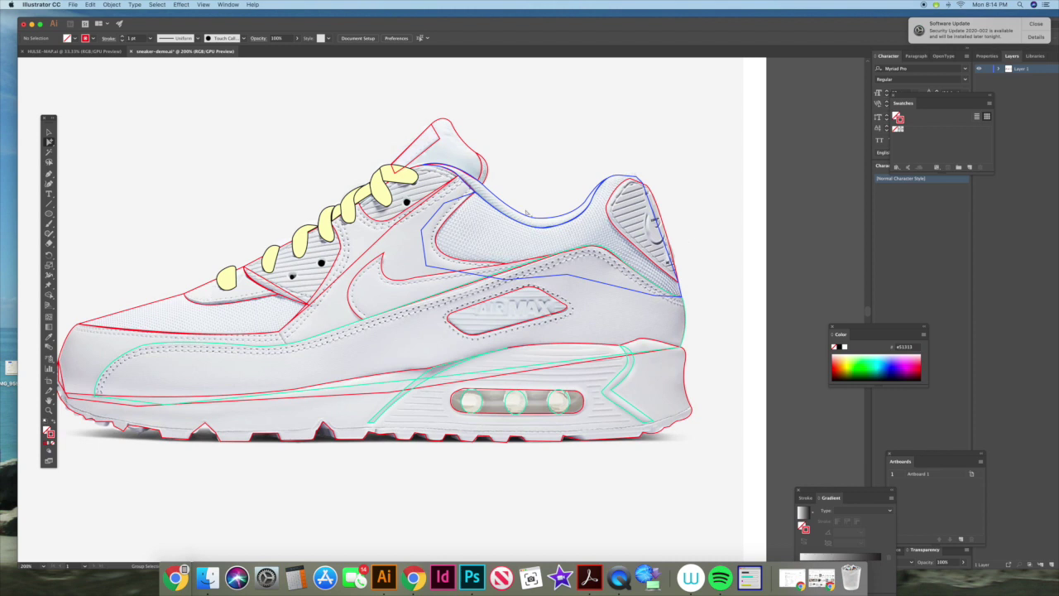
- Set the stroke colour to bright green #7afc2d with nothing selected
double_click(49, 431)
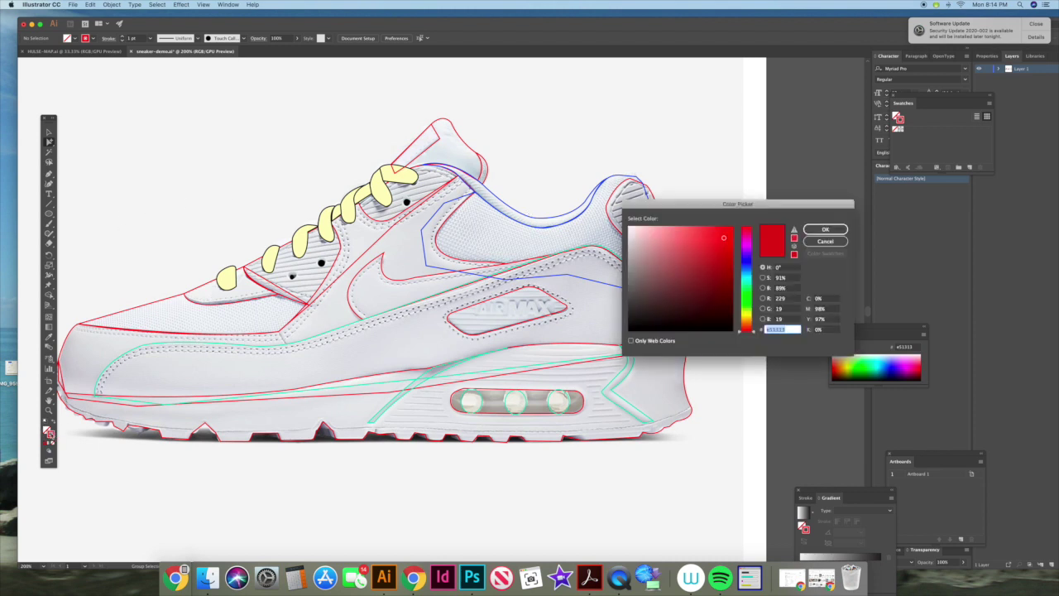
drag(747, 277, 747, 303)
drag(695, 235, 714, 229)
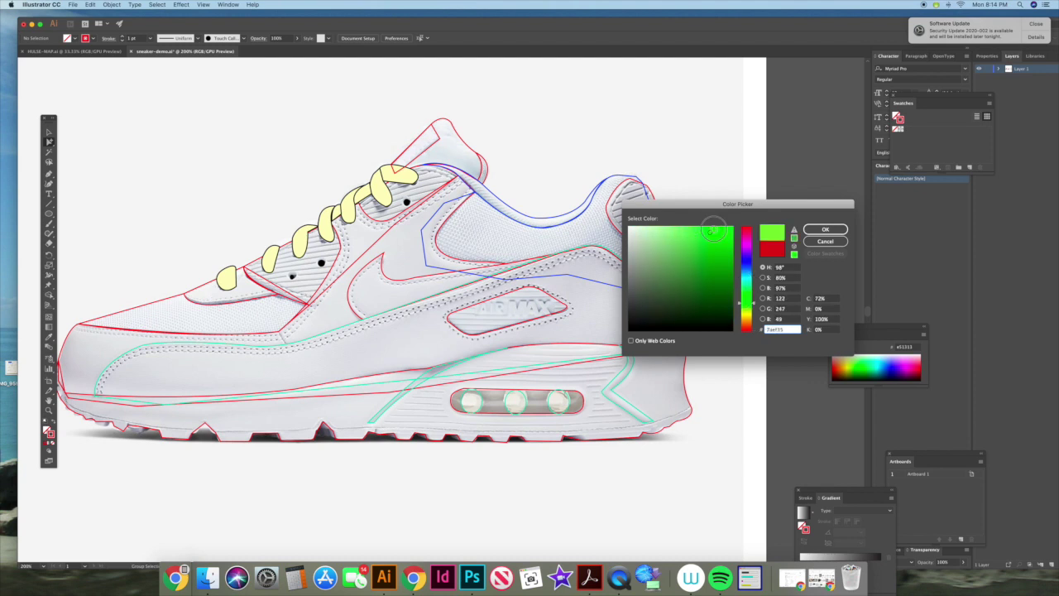
click(825, 229)
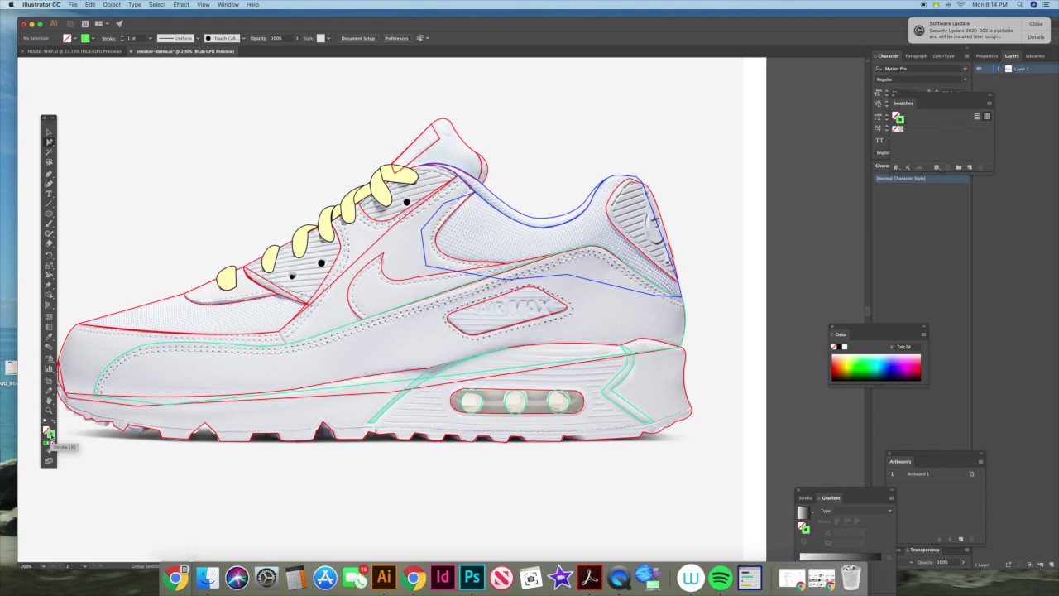
- Trace the lower stitch row of the mudguard with the Pen tool from the toe to the midfoot
click(48, 174)
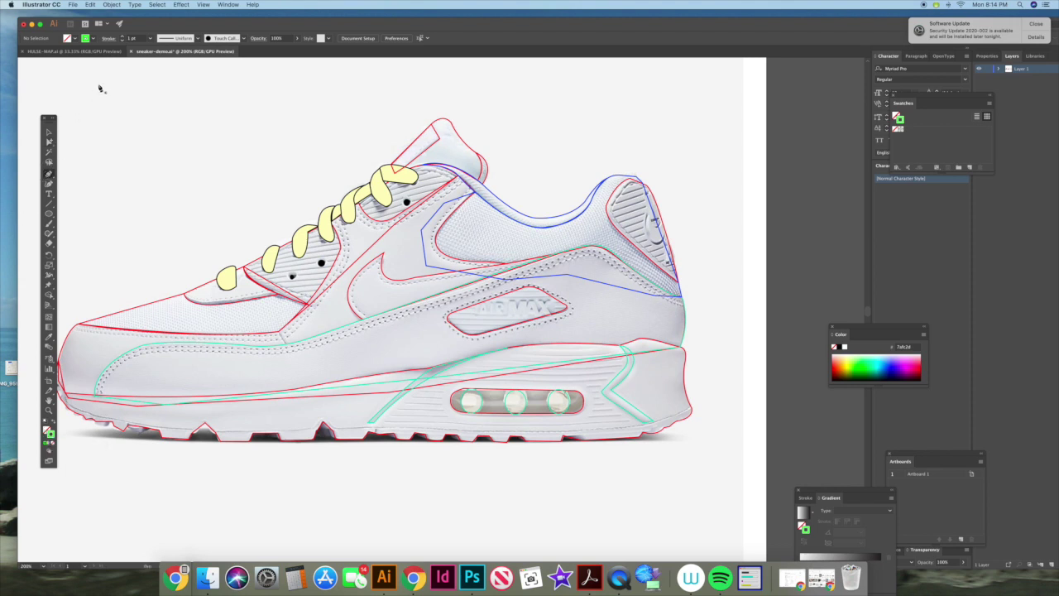
click(102, 398)
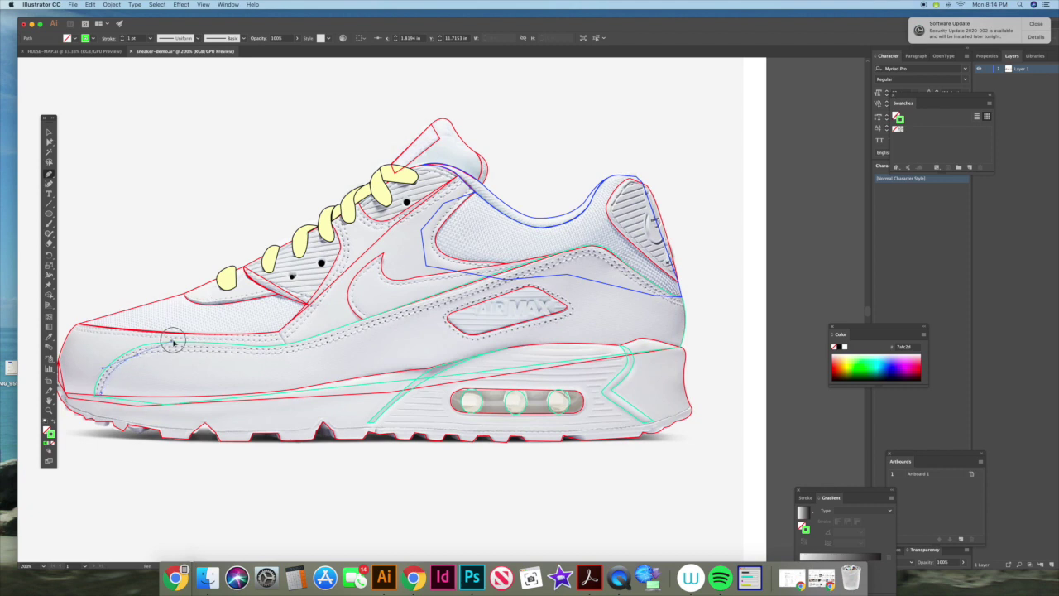
click(148, 354)
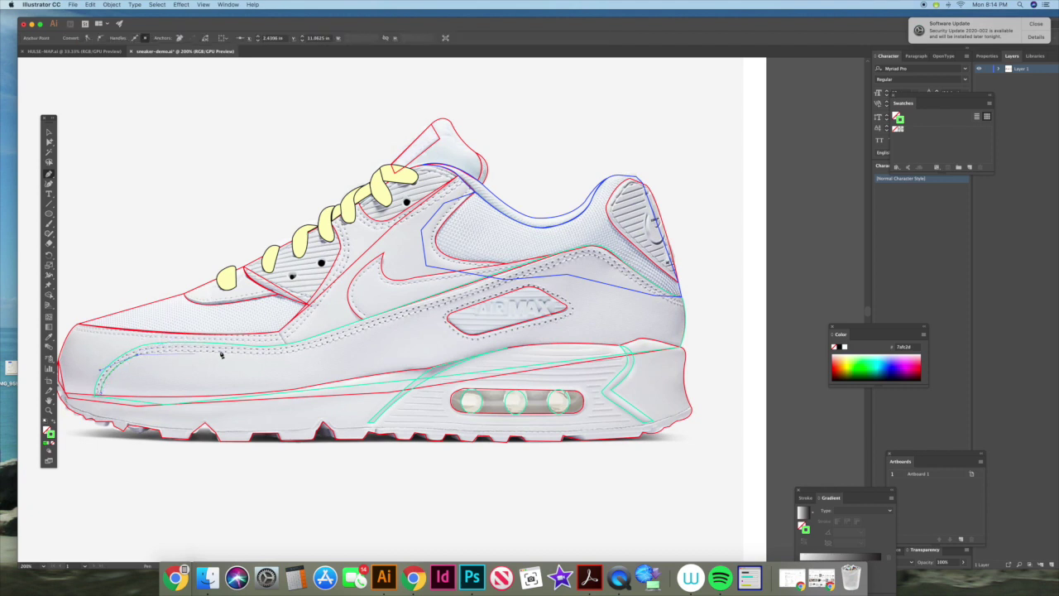
drag(219, 353, 313, 347)
click(203, 352)
click(292, 352)
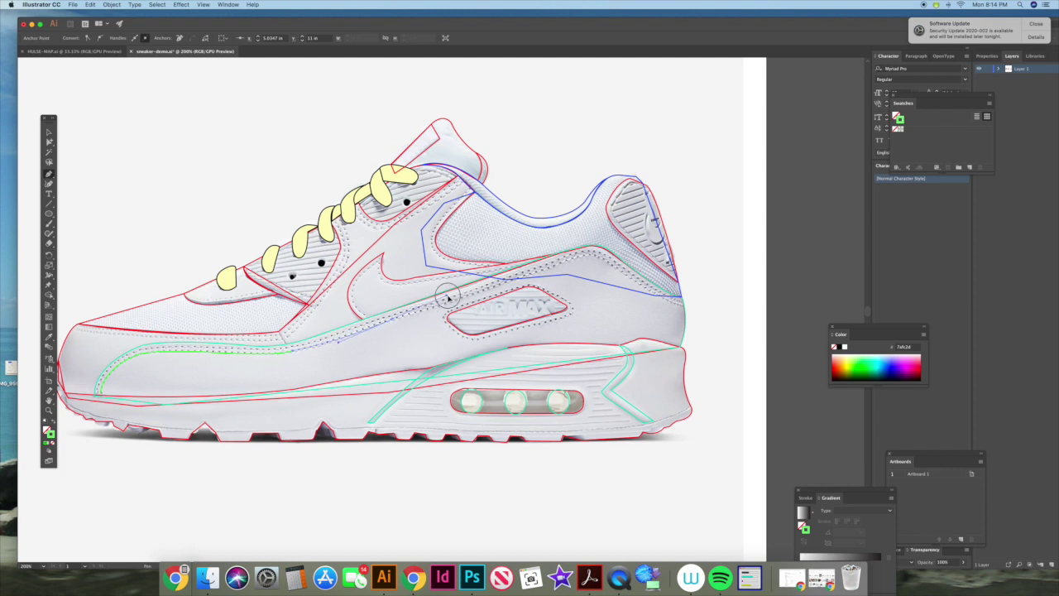
- Continue the lower stitch path up the side and over the hump to the heel's back edge, and deselect it
drag(447, 296, 448, 296)
click(393, 319)
click(471, 295)
drag(610, 264, 626, 276)
click(608, 261)
click(637, 283)
drag(684, 307, 689, 306)
click(49, 133)
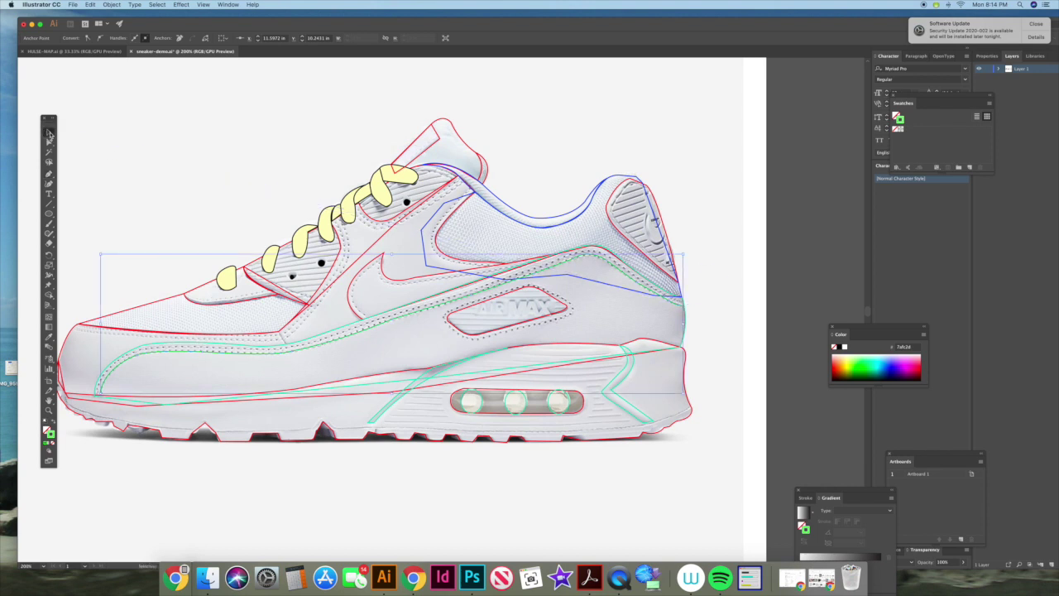
click(184, 222)
- Turn the stroke of the lower mudguard stitch path into a dashed line and deselect it
click(151, 356)
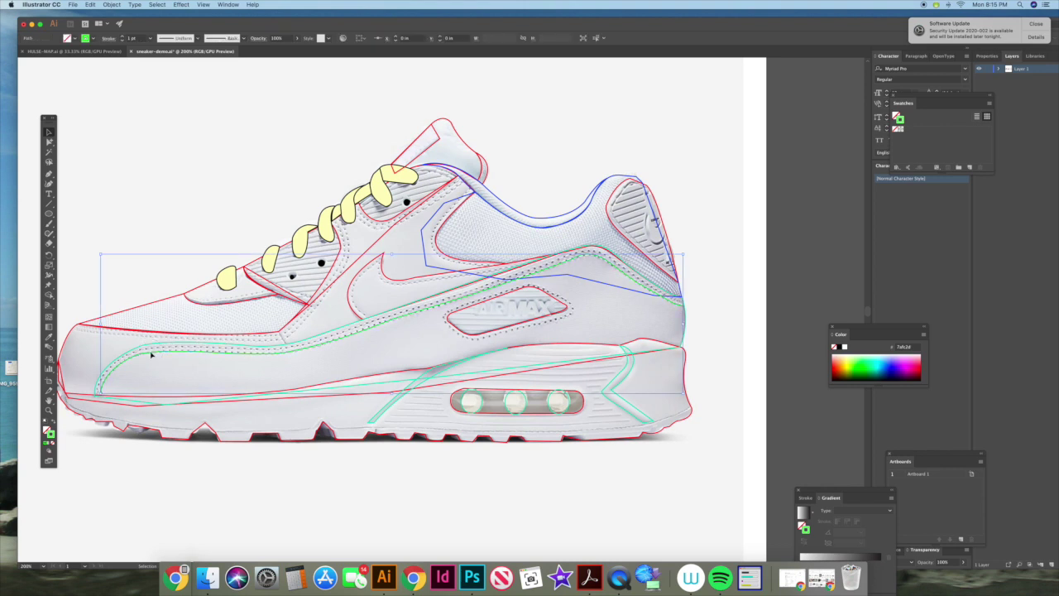
click(107, 39)
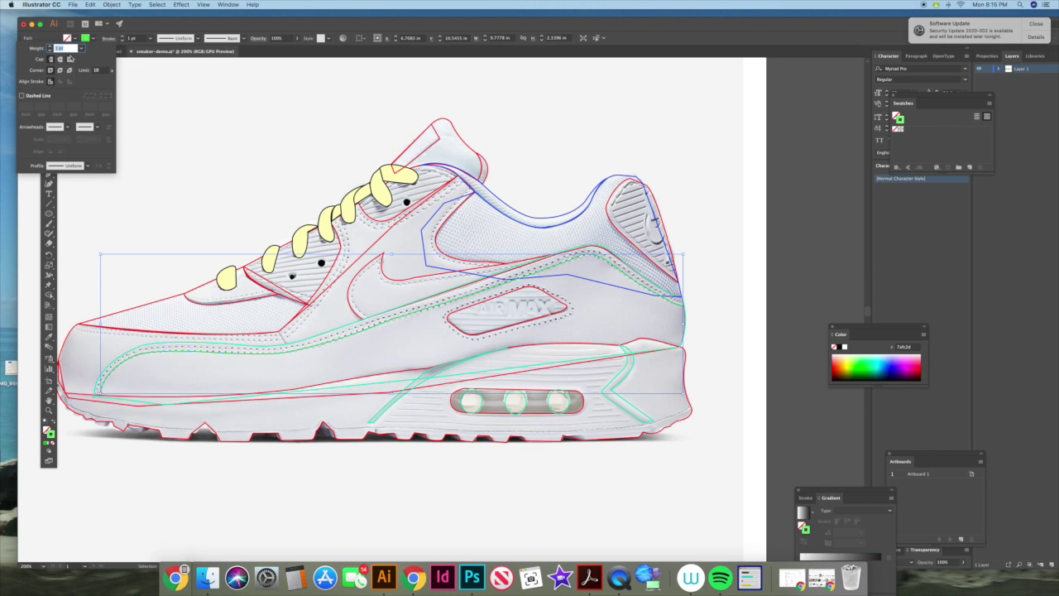
click(21, 96)
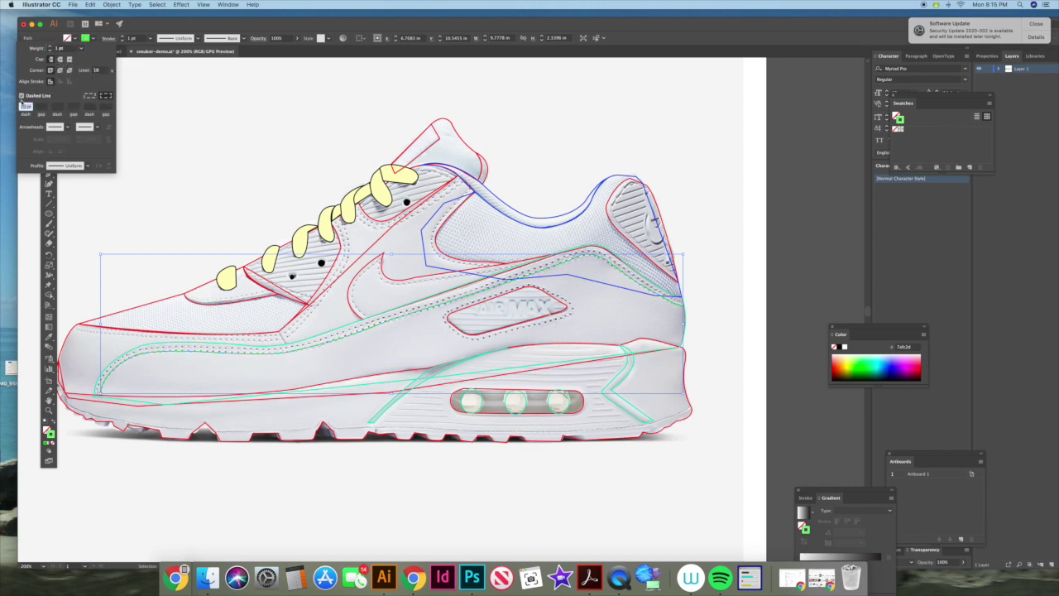
click(42, 107)
click(24, 107)
key(Return)
key(super+shift+a)
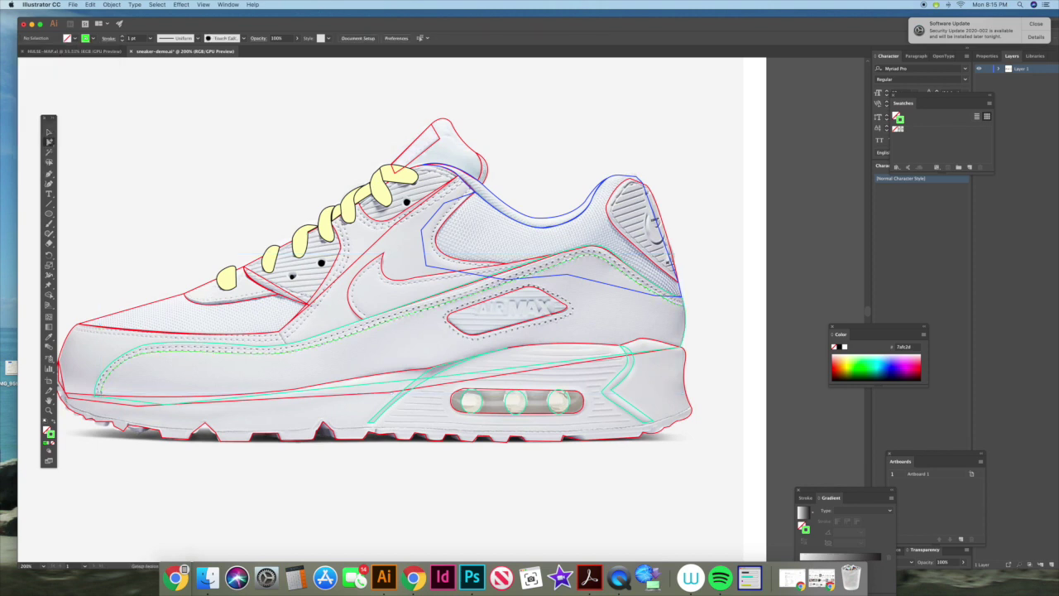
- Trace the upper stitch row of the mudguard with the Pen tool from the toe to above the Air Max badge
key(p)
click(95, 396)
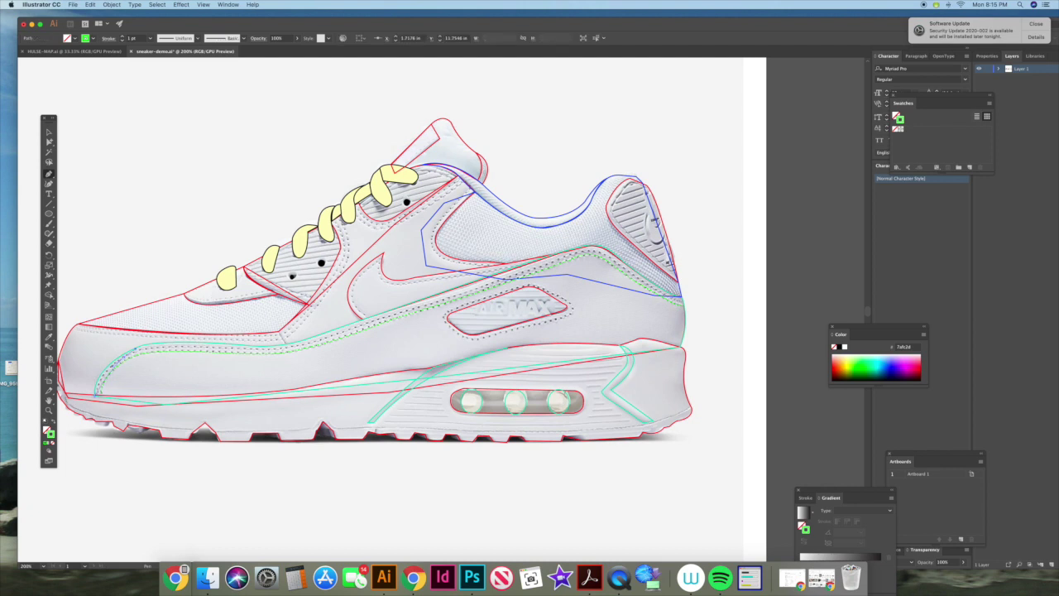
drag(124, 357, 364, 320)
click(181, 346)
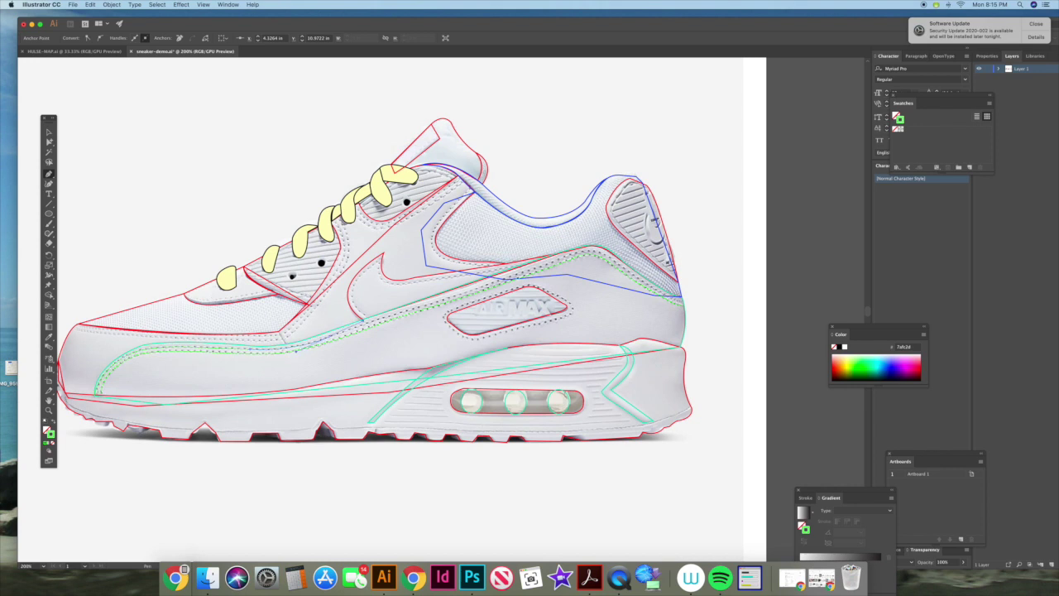
click(330, 336)
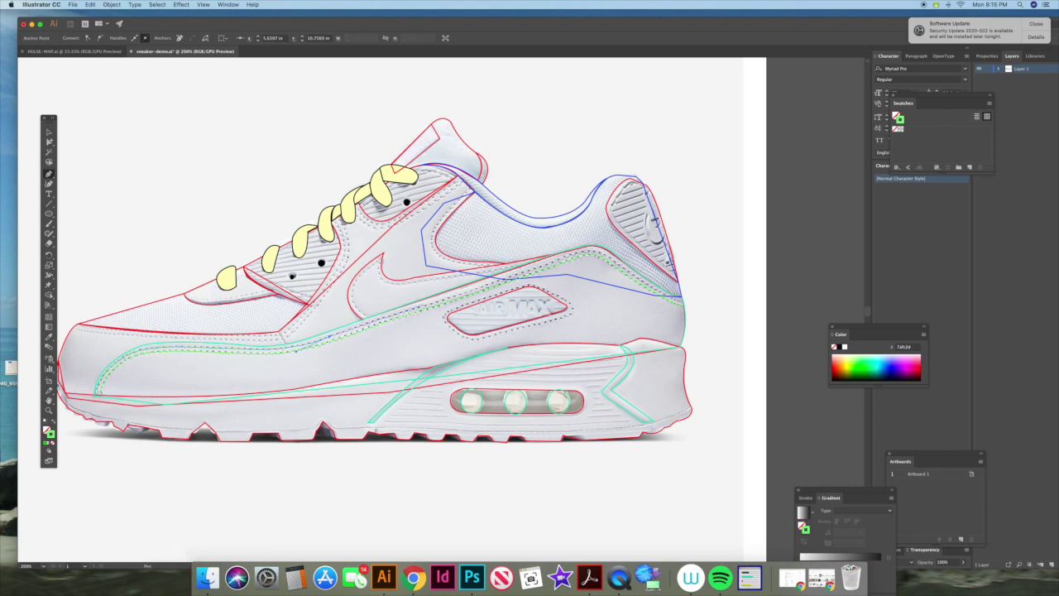
drag(423, 305, 487, 283)
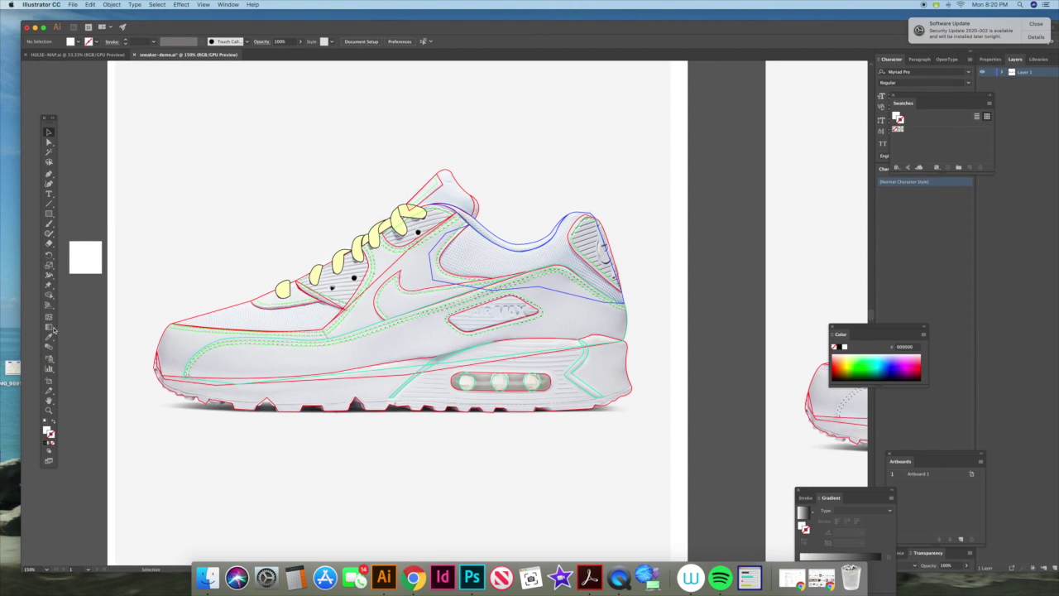
- Swap the fill and stroke of the tongue shape and set its fill to light cyan blue
click(47, 409)
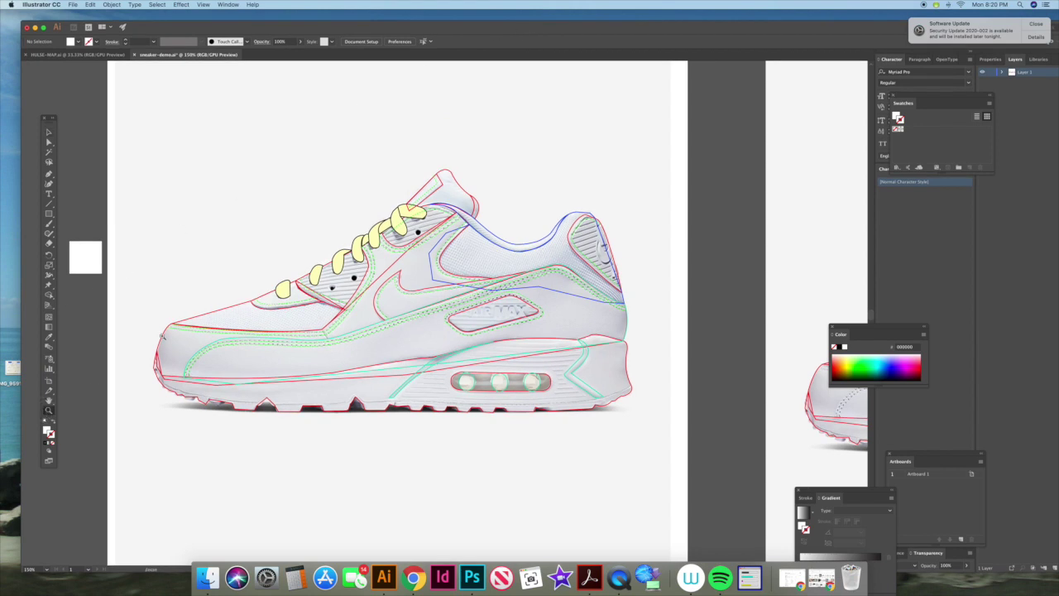
click(351, 297)
click(49, 400)
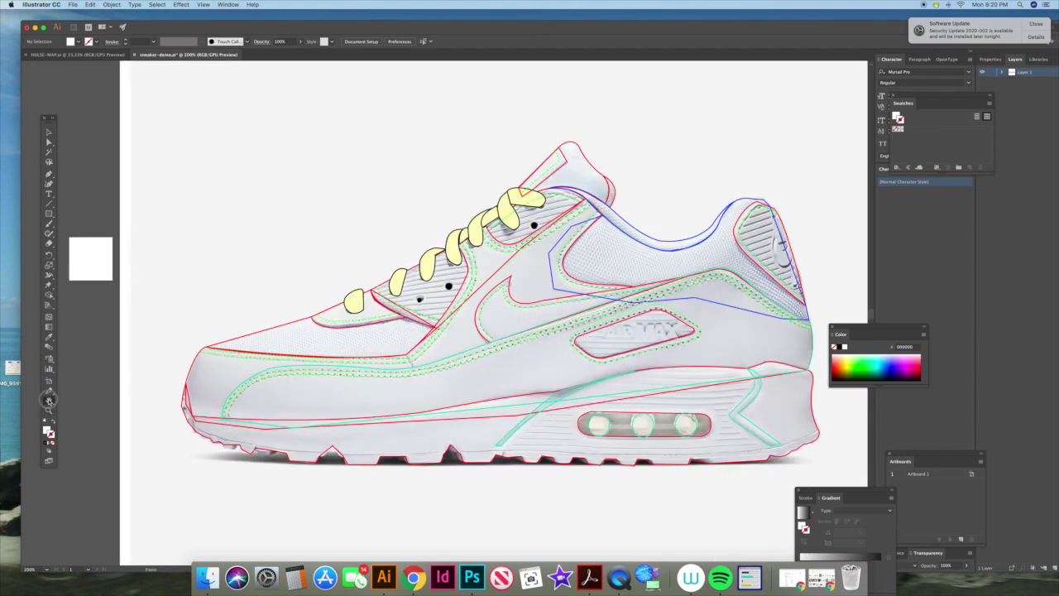
drag(358, 287, 303, 257)
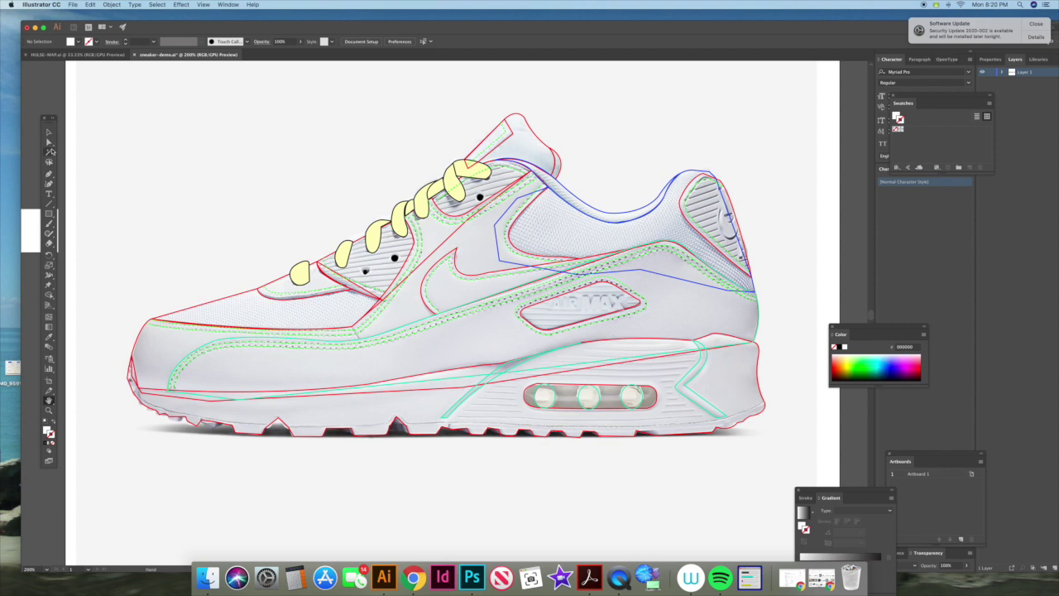
drag(48, 142, 79, 155)
click(526, 122)
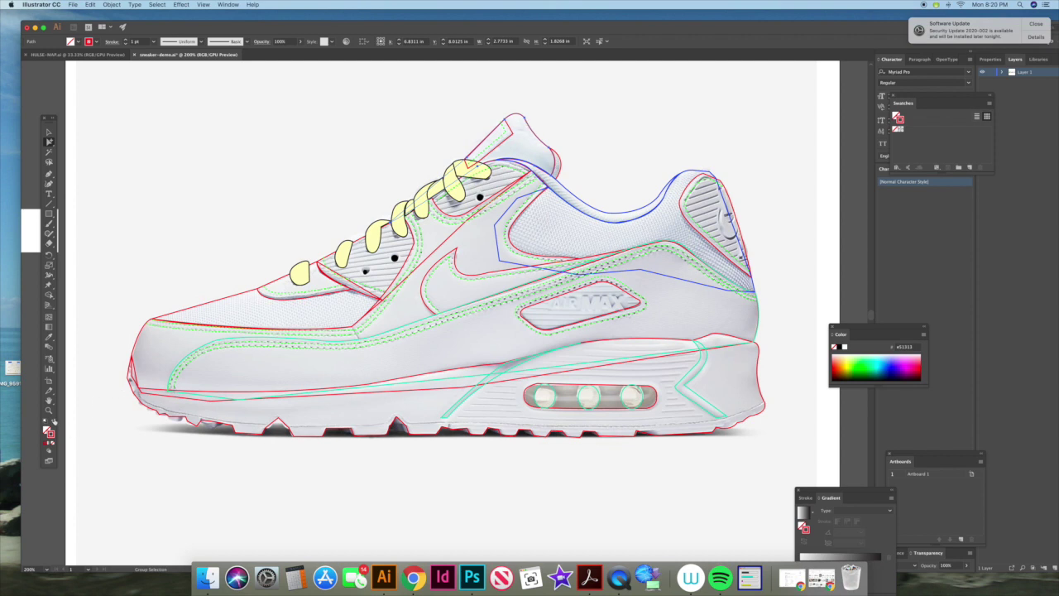
click(54, 424)
double_click(46, 431)
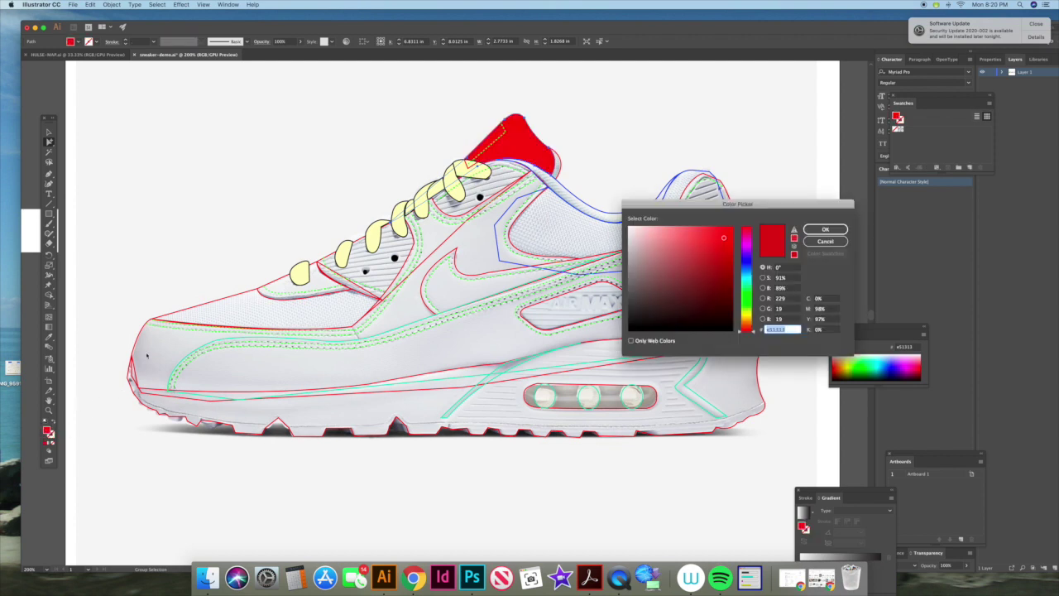
mouse_move(745, 272)
mouse_down()
mouse_move(744, 281)
mouse_move(736, 274)
mouse_up()
drag(656, 232, 651, 227)
click(824, 229)
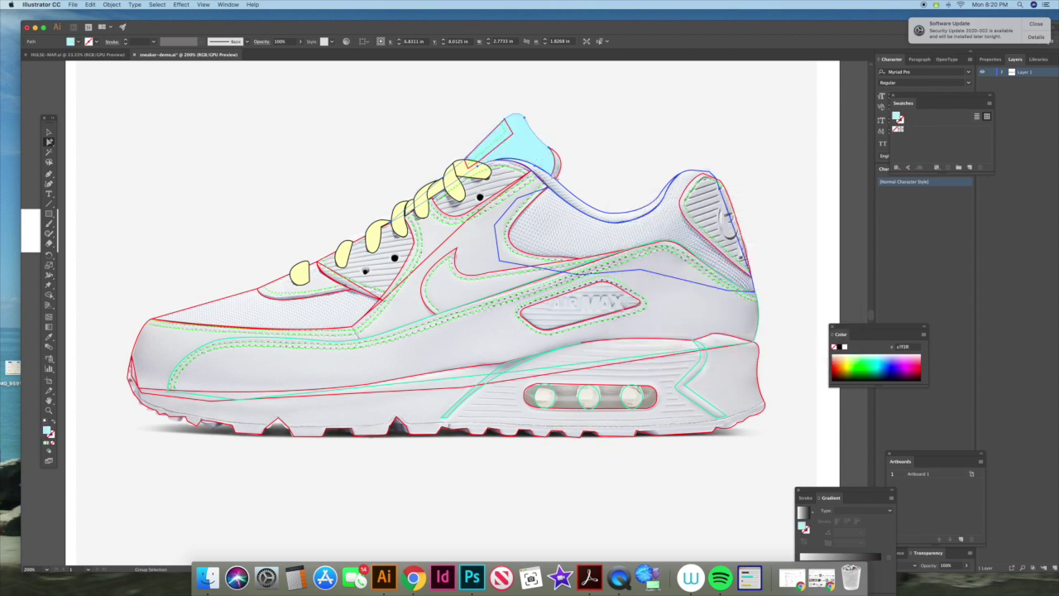
- Give the tongue shape a black outline and deselect it
double_click(48, 431)
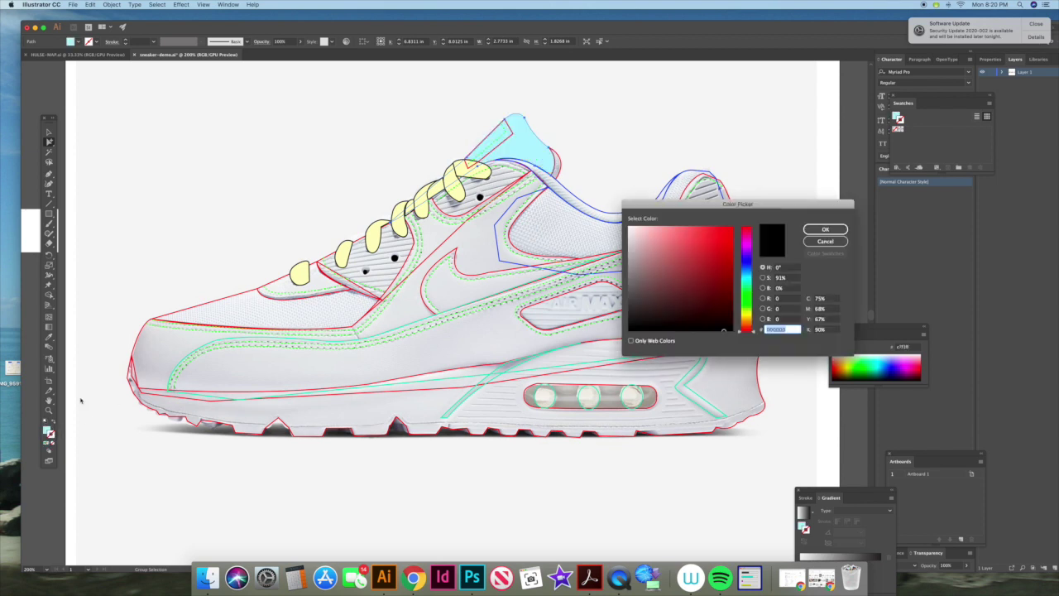
click(838, 232)
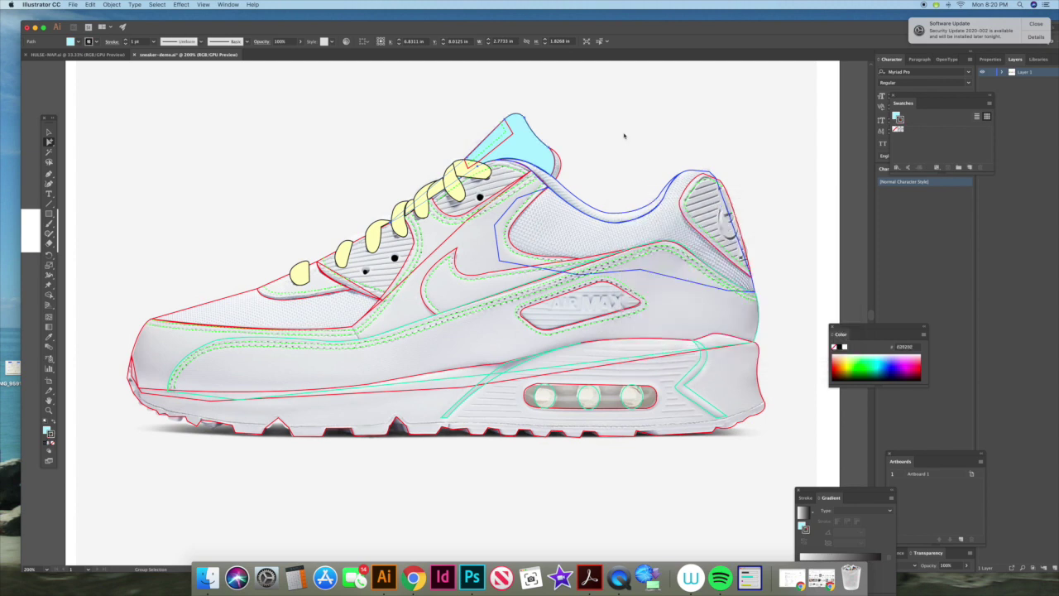
click(593, 134)
- Copy the tongue's appearance onto the narrow strip at its back edge with the Eyedropper and darken the strip's fill to a muted blue
click(561, 165)
click(48, 337)
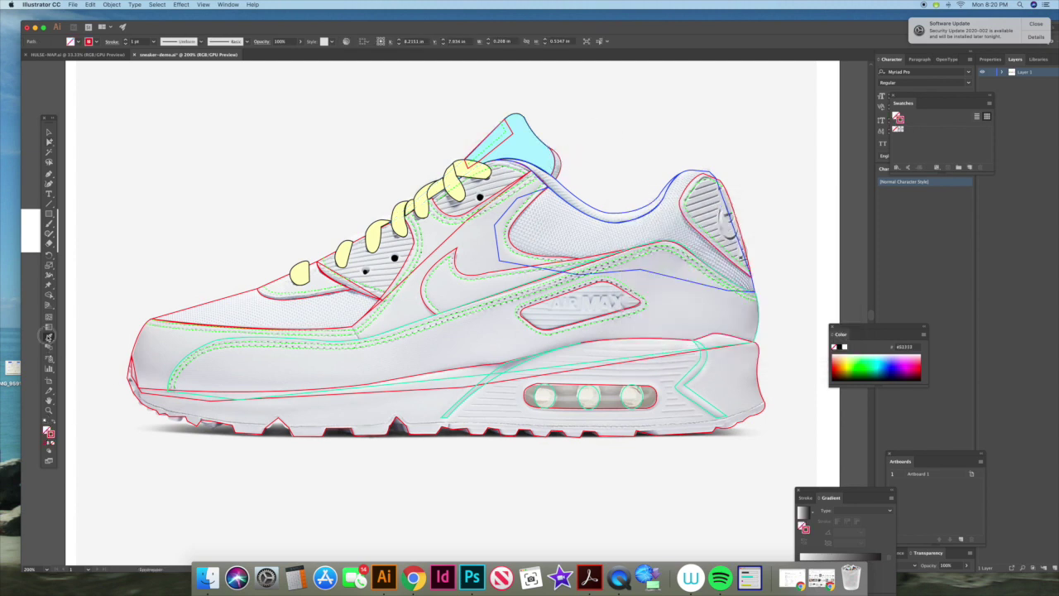
click(533, 137)
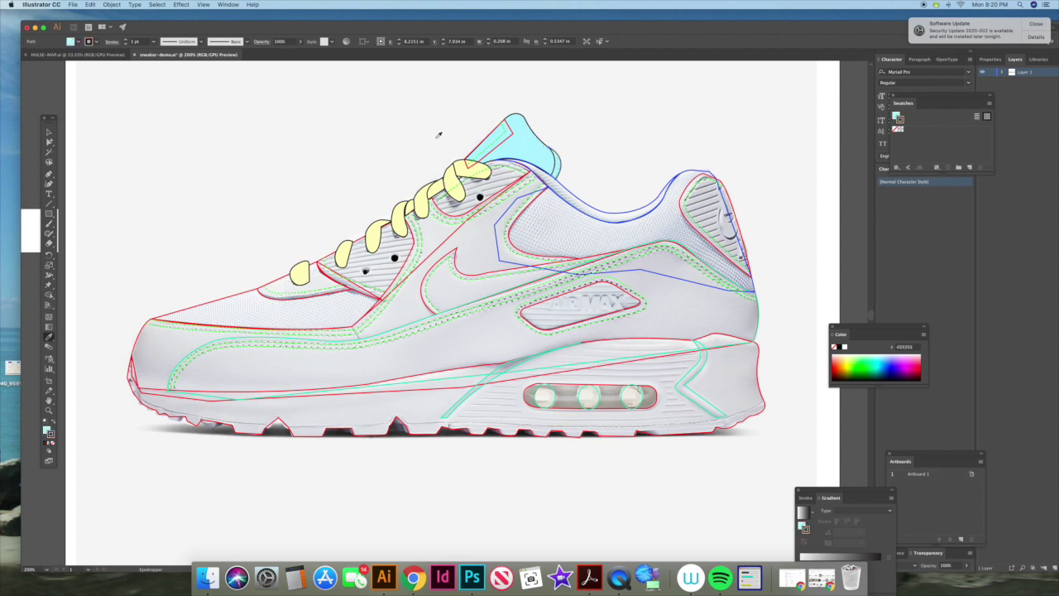
click(52, 143)
double_click(47, 431)
drag(639, 238, 652, 240)
key(Return)
click(594, 154)
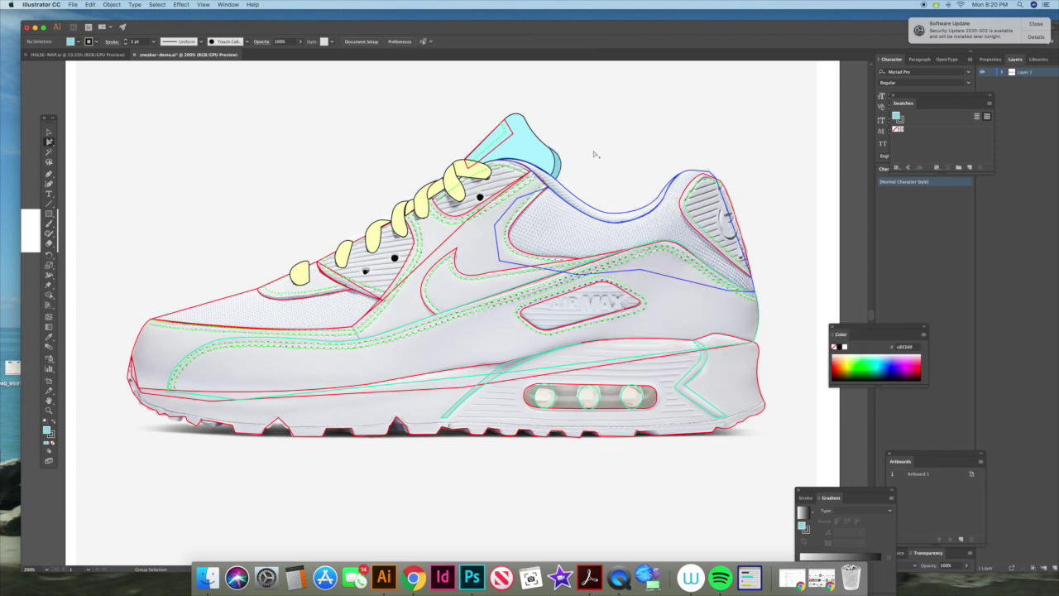
- Apply the muted blue fill and outline of the tongue's back strip to the collar's inner rim with the Eyedropper, and deselect it
click(563, 187)
key(i)
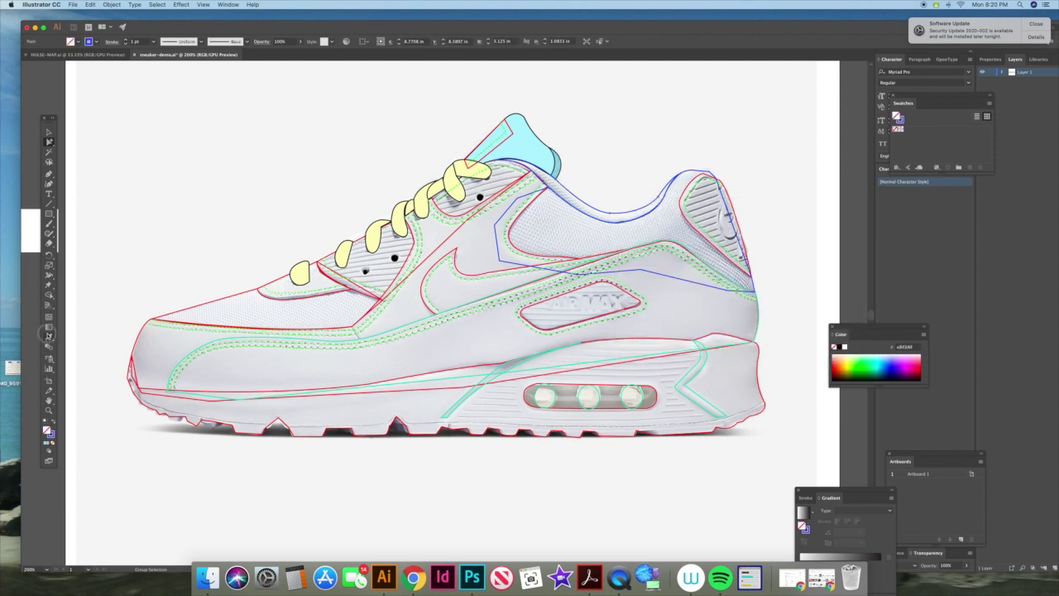
click(560, 156)
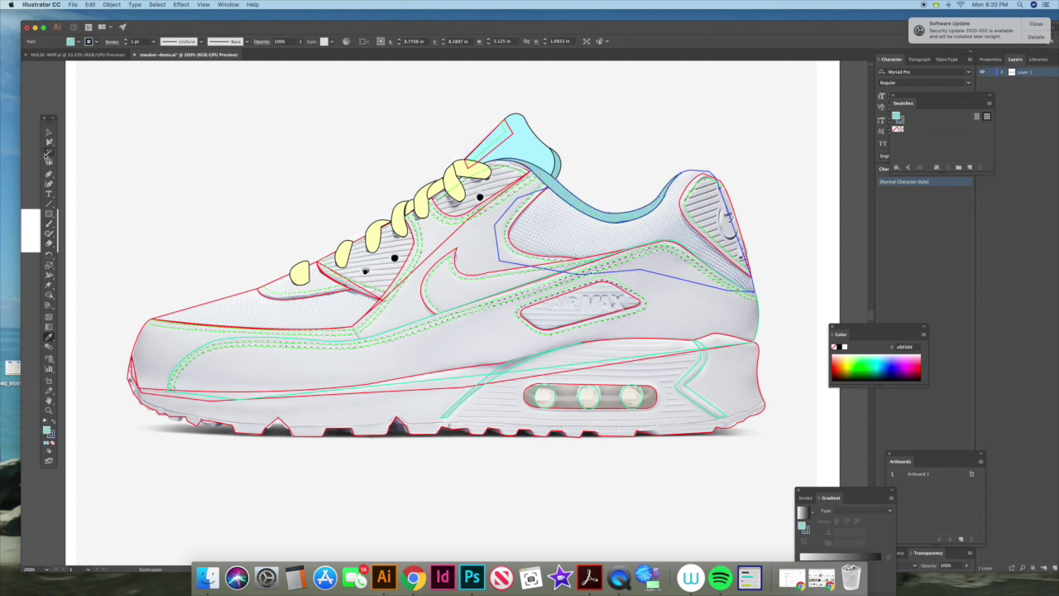
key(a)
click(624, 181)
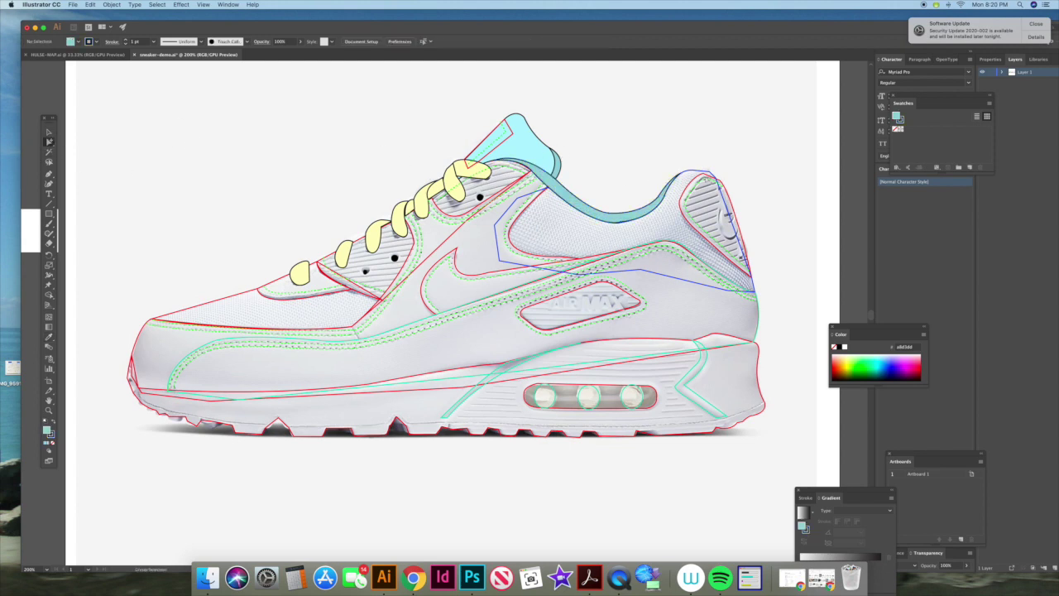
- Apply the tongue's light blue fill and outline to the heel panel with the Eyedropper
click(708, 177)
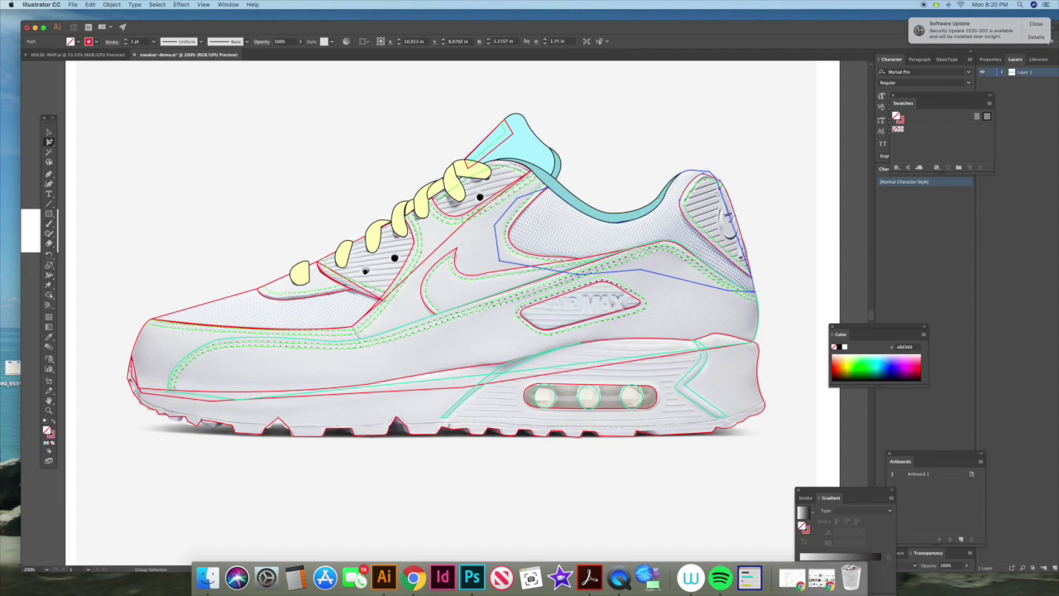
click(48, 337)
click(524, 138)
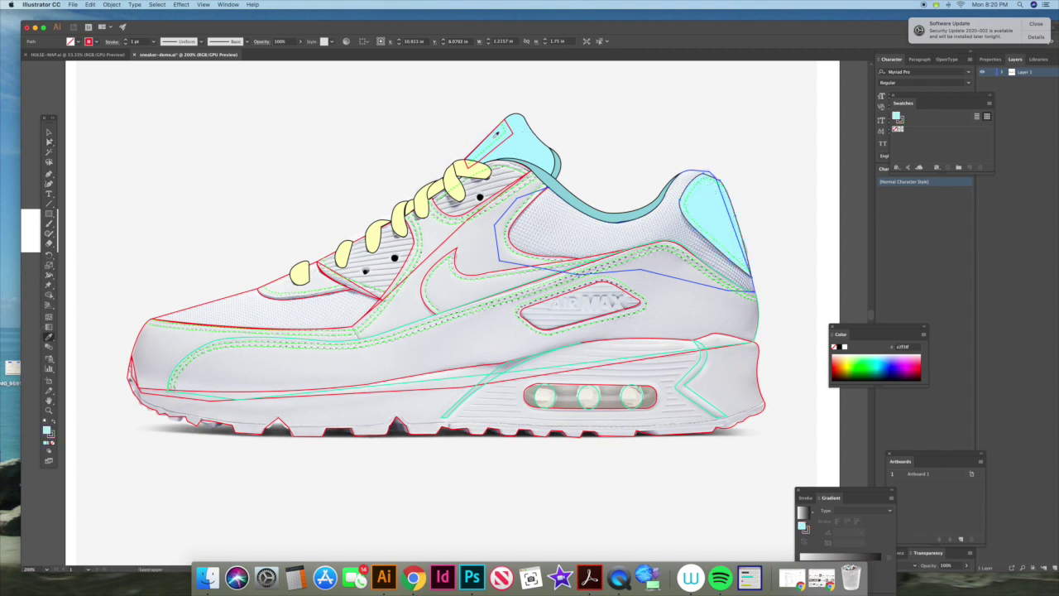
- Fill the tongue's label strip white and the large upper panel with the tongue's light blue, and deselect
click(49, 142)
click(512, 136)
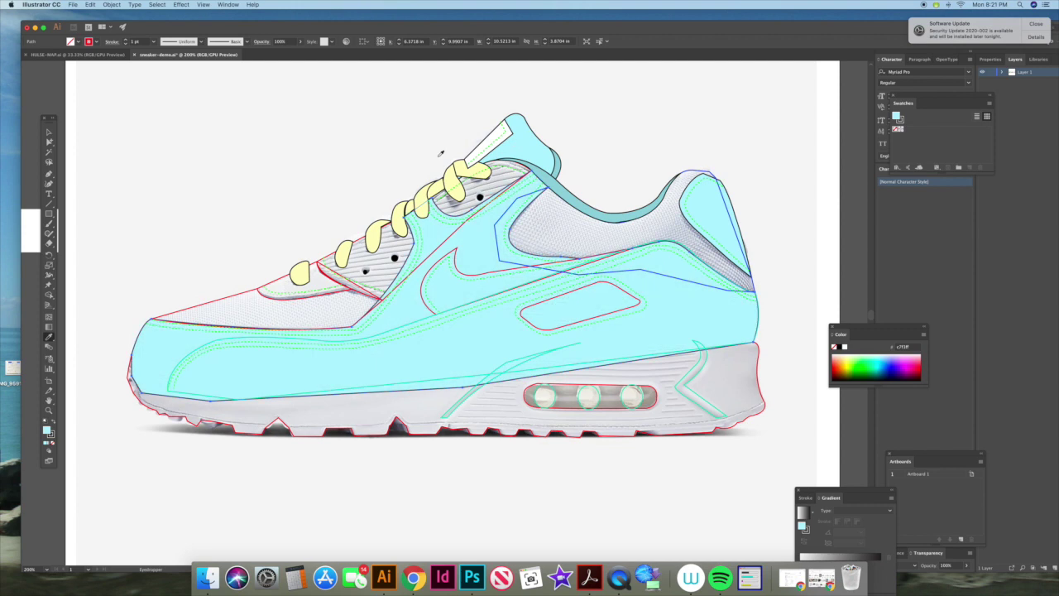
click(49, 142)
click(162, 148)
- Swap the fill and stroke of the mudguard panel, set its fill to medium blue and its outline to white
click(213, 346)
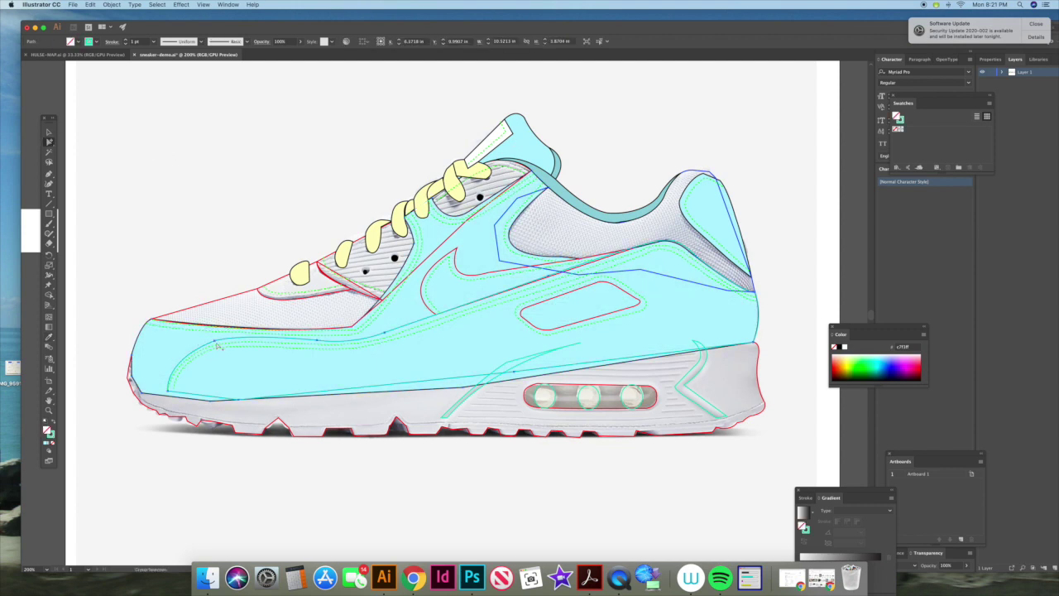
click(53, 422)
double_click(47, 428)
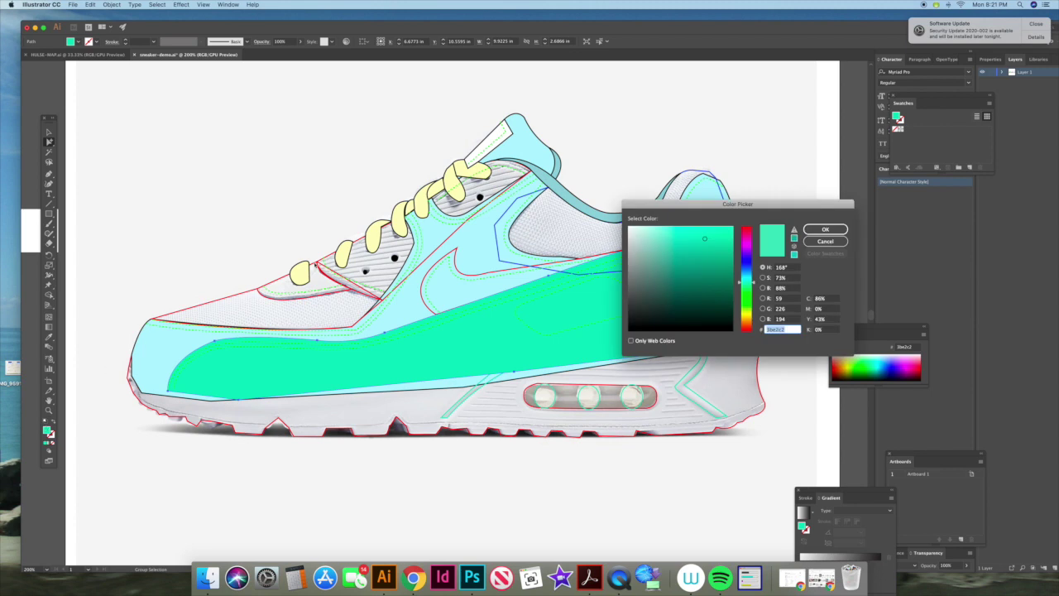
drag(744, 261, 739, 267)
drag(672, 247, 679, 247)
click(825, 230)
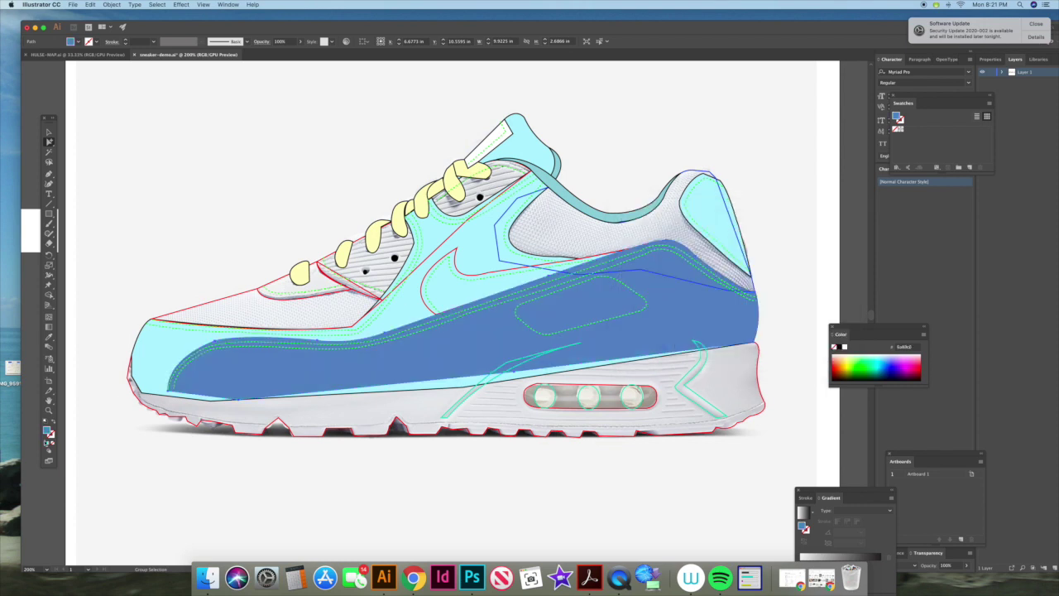
double_click(50, 435)
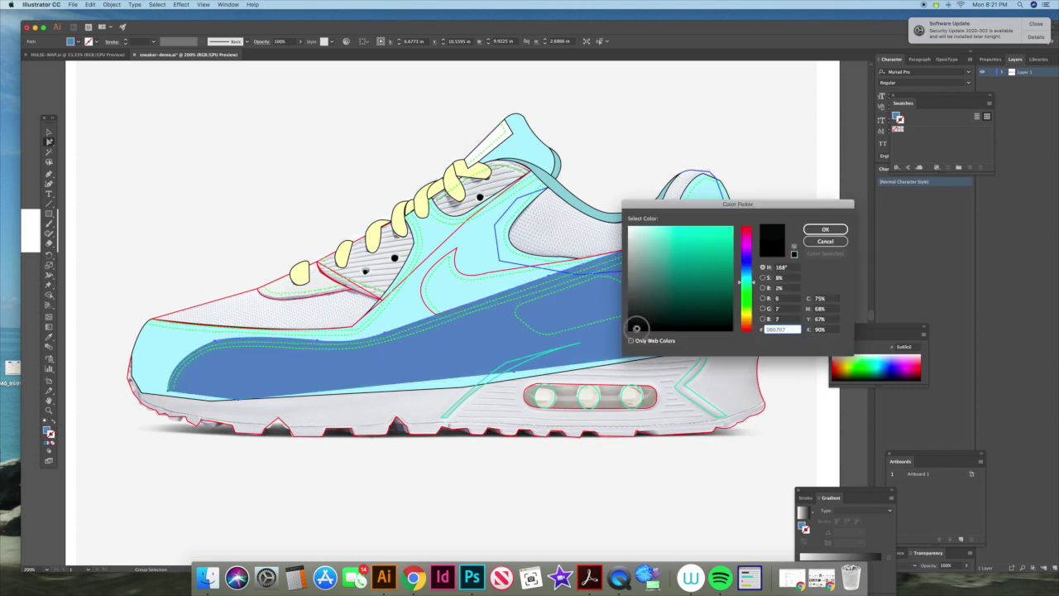
click(825, 229)
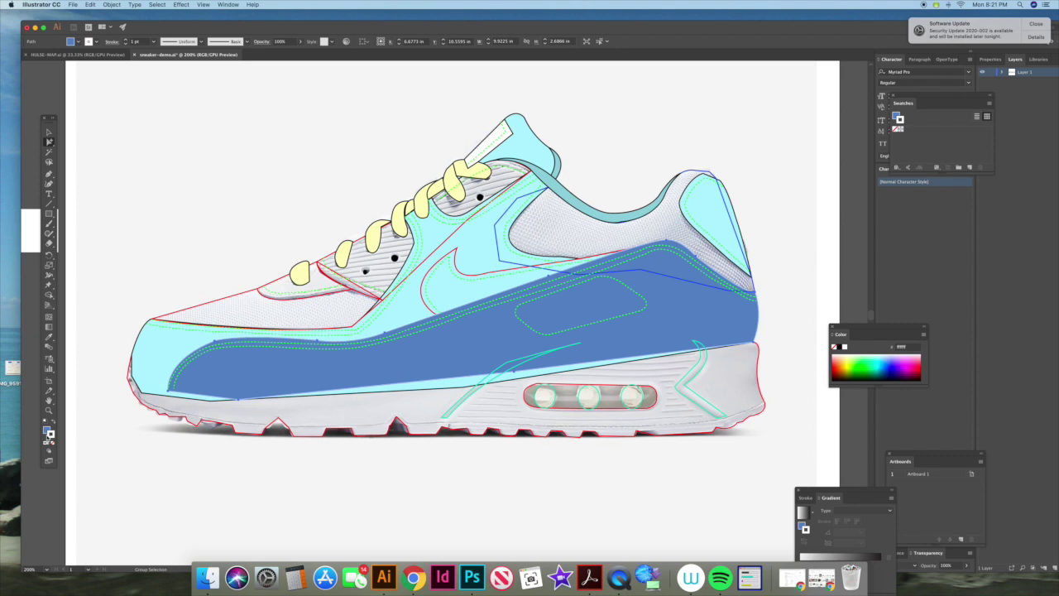
- Set the mudguard panel's outline to black, remove its fill, and deselect it
click(839, 347)
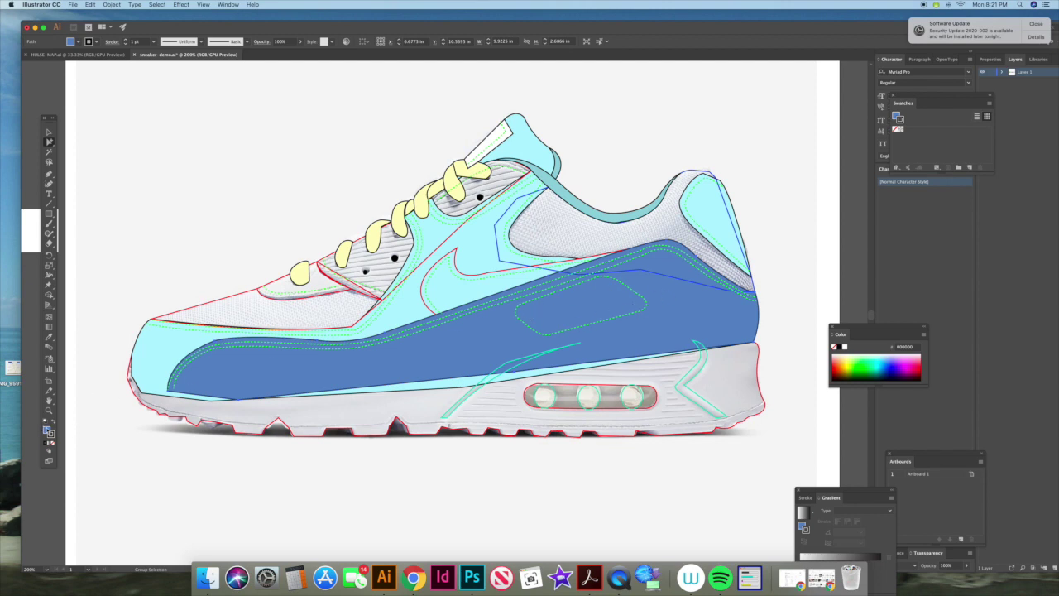
click(53, 444)
click(240, 224)
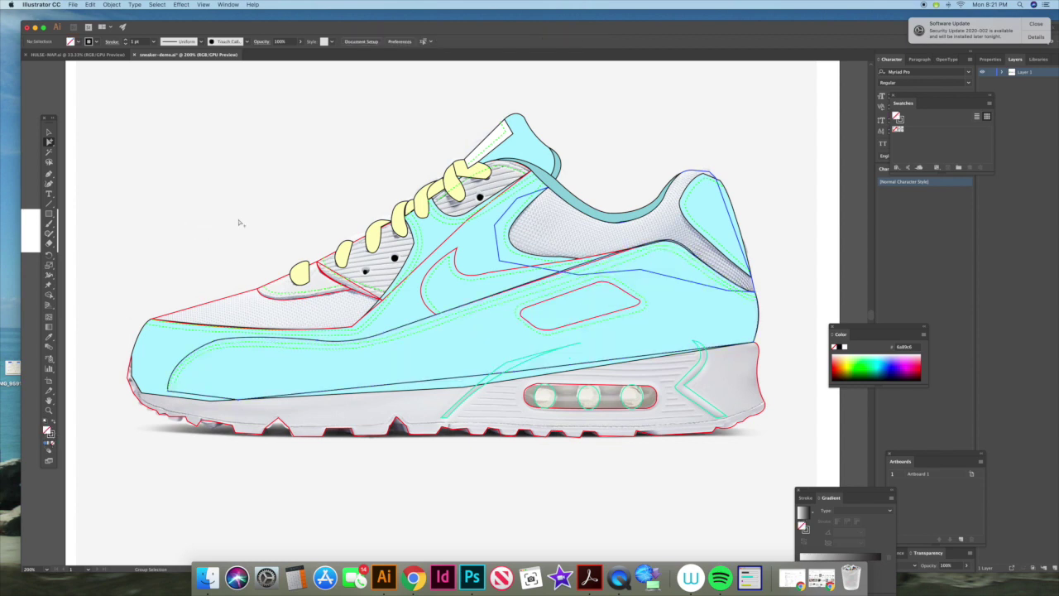
- Bring the slanted badge outline on the mudguard to the front and deselect it
click(530, 308)
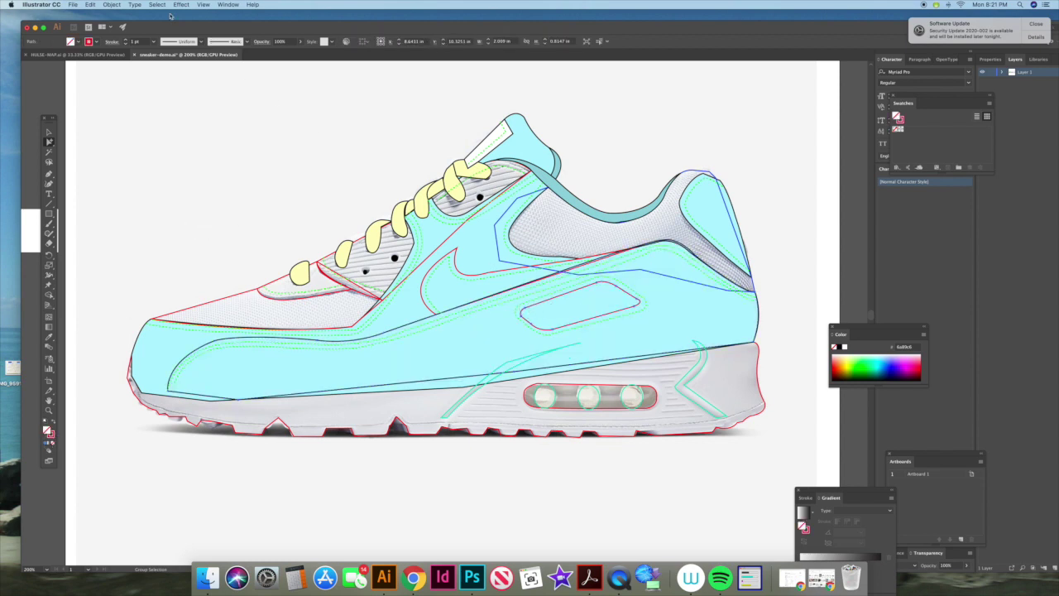
click(110, 6)
mouse_move(124, 18)
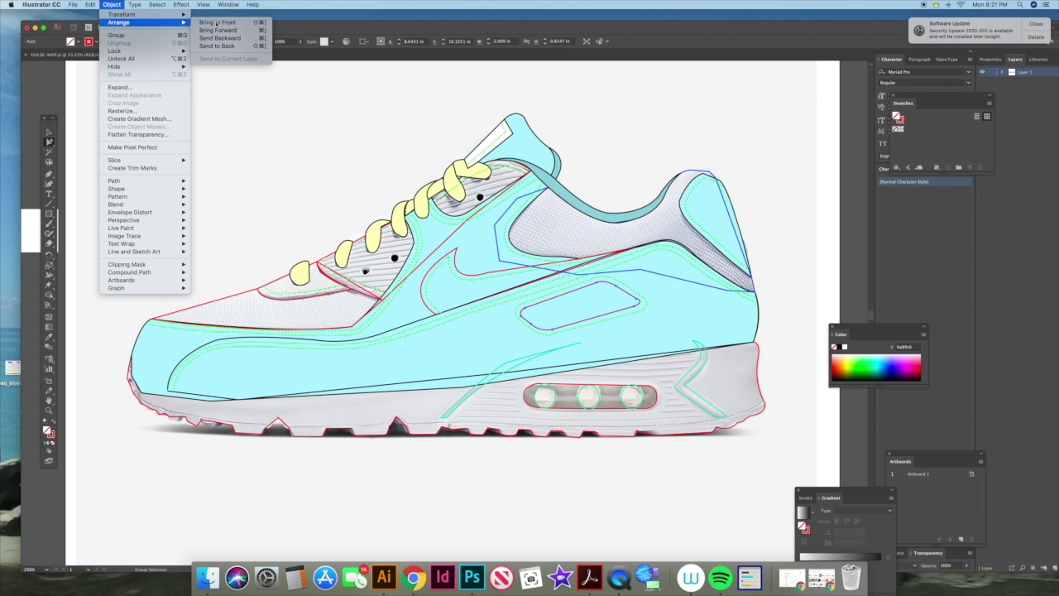
click(225, 24)
click(265, 151)
- Restore the mudguard panel's medium blue fill and deselect it
click(233, 340)
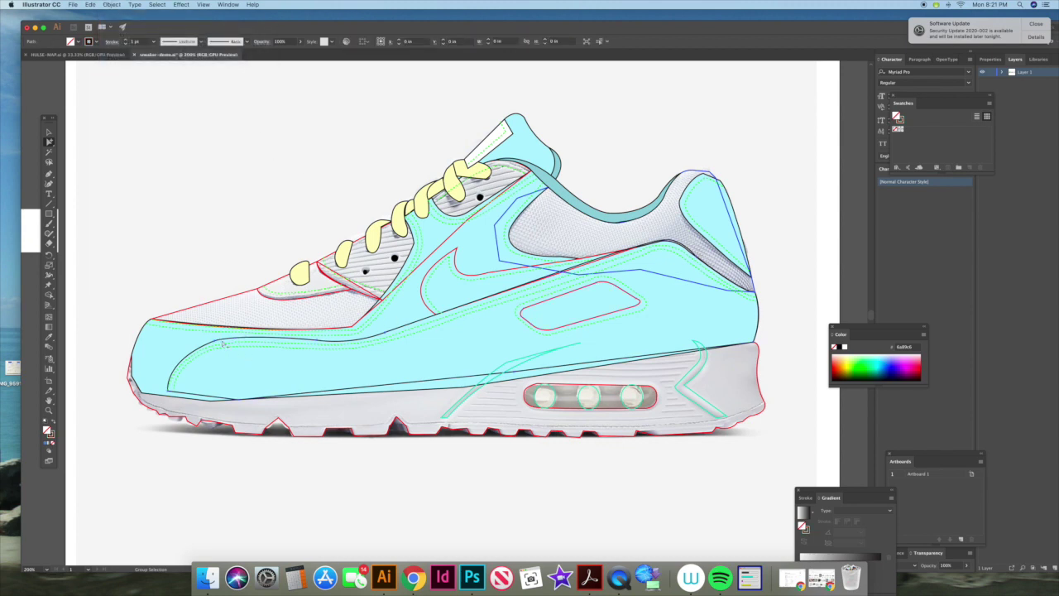
click(47, 444)
click(192, 191)
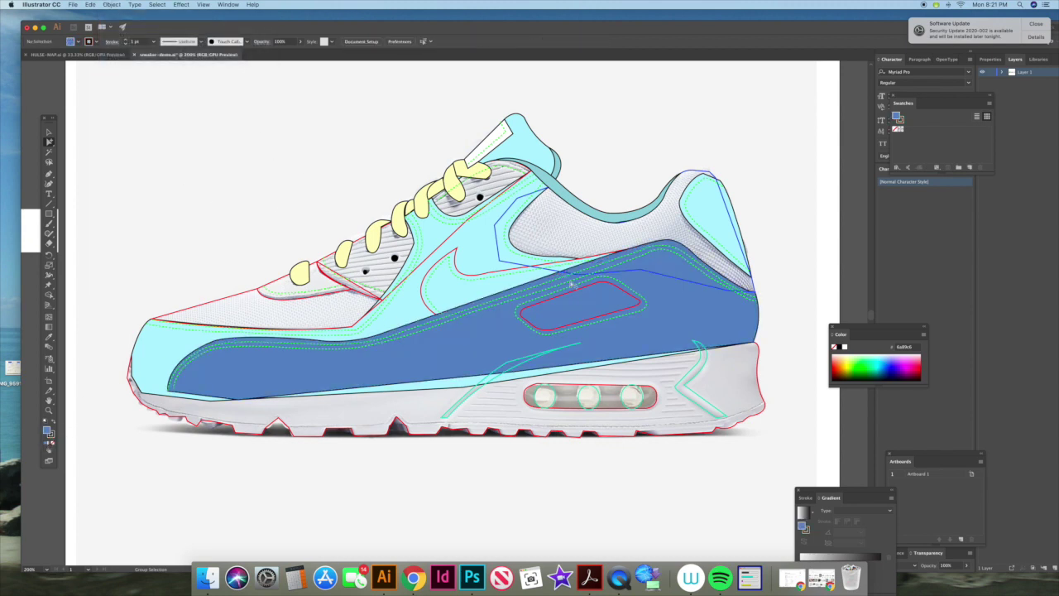
- Apply the tongue label's white fill and black outline to the mudguard badge with the Eyedropper, and deselect it
click(588, 287)
click(589, 290)
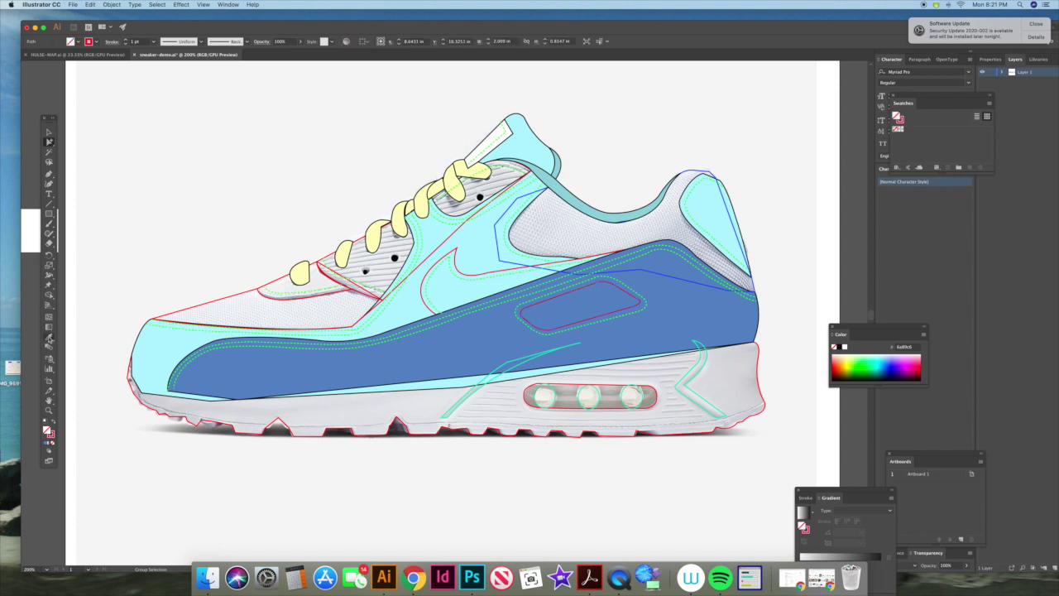
click(49, 338)
click(500, 128)
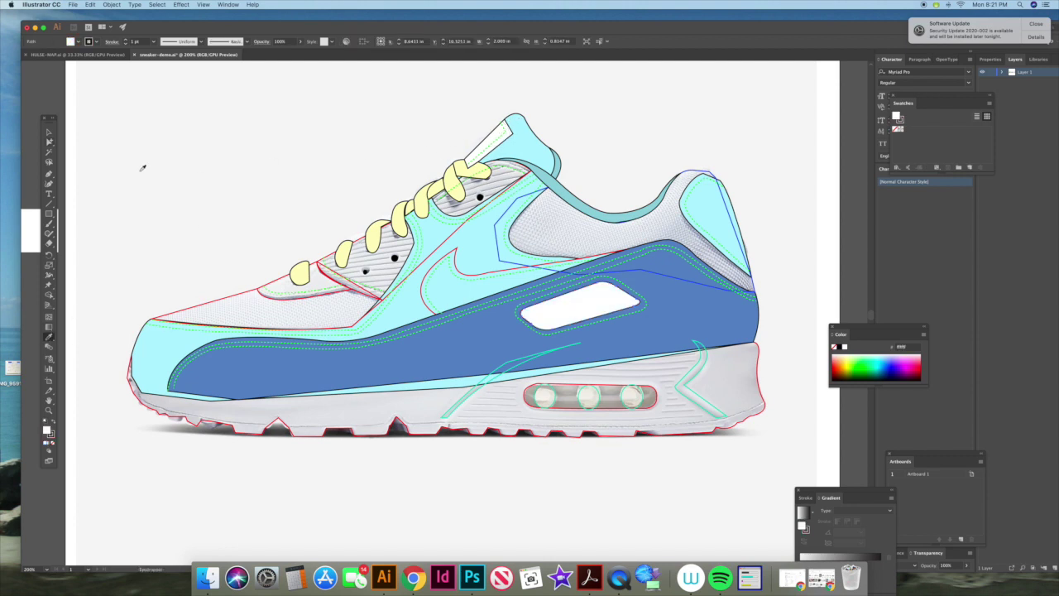
click(49, 142)
click(198, 147)
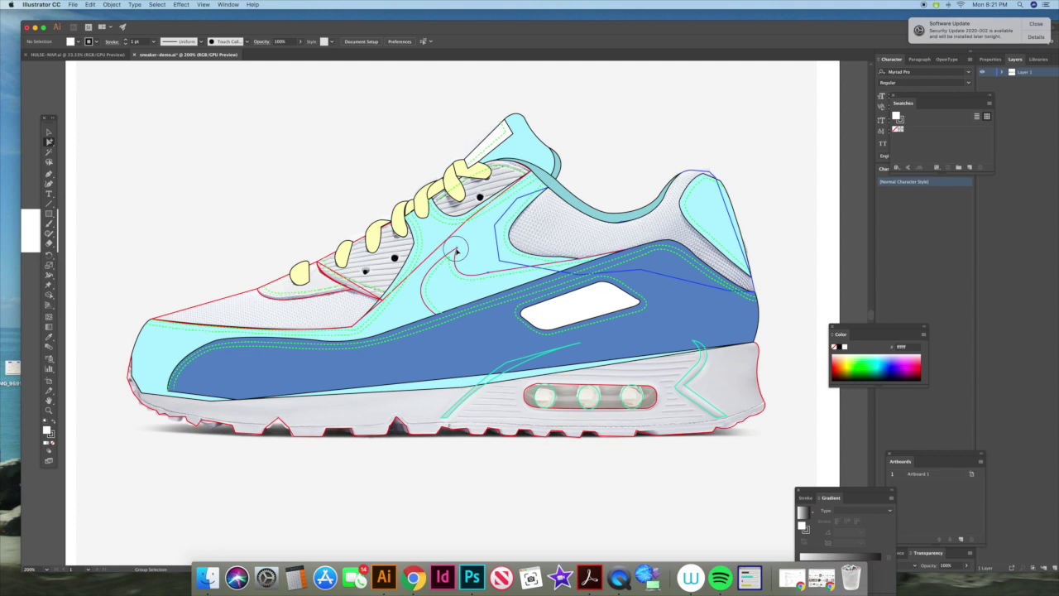
- Apply the badge's white fill and black outline to the swoosh with the Eyedropper, and deselect it
click(456, 252)
click(49, 337)
click(579, 299)
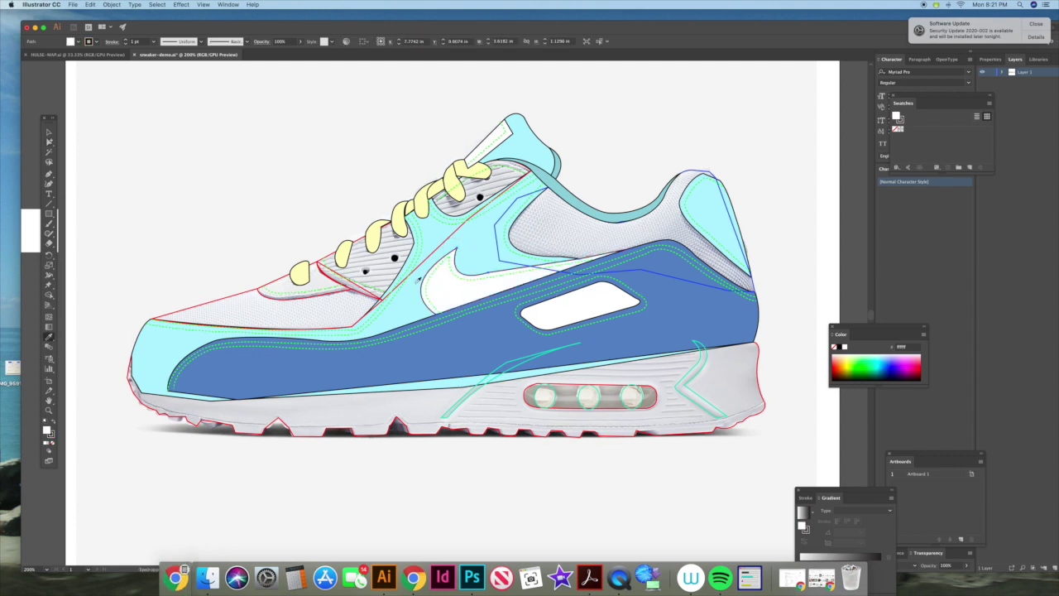
click(49, 141)
click(222, 306)
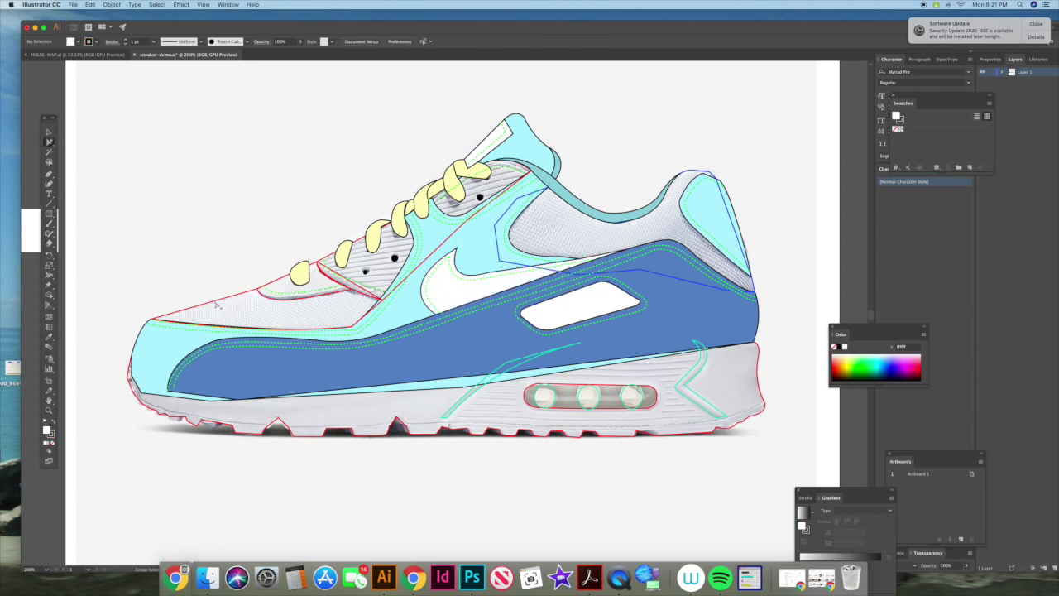
- Try to apply the swoosh's white fill and black outline to the toe box with the Eyedropper
click(217, 305)
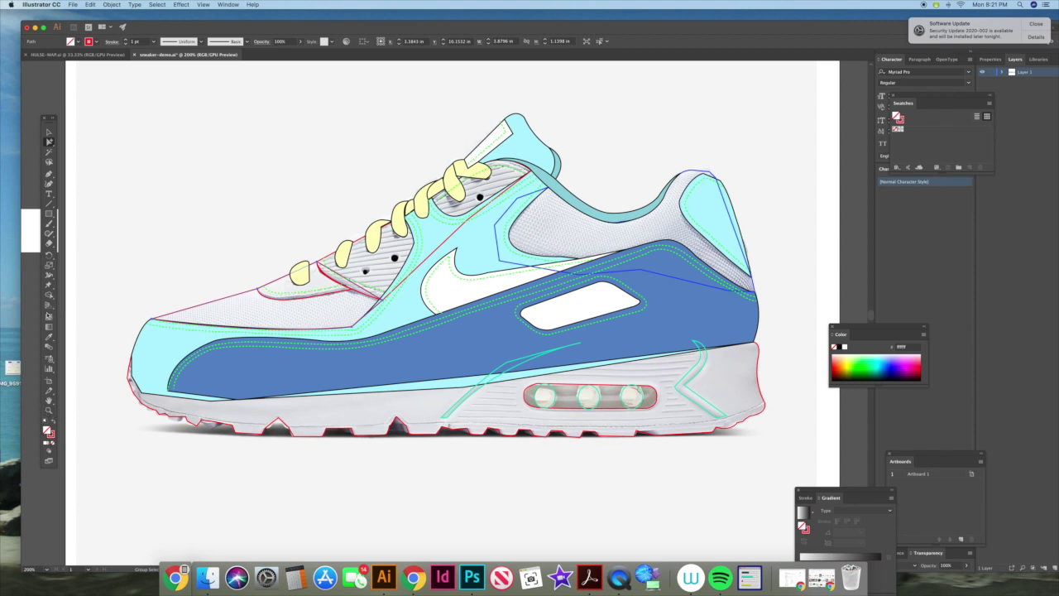
click(49, 335)
click(454, 295)
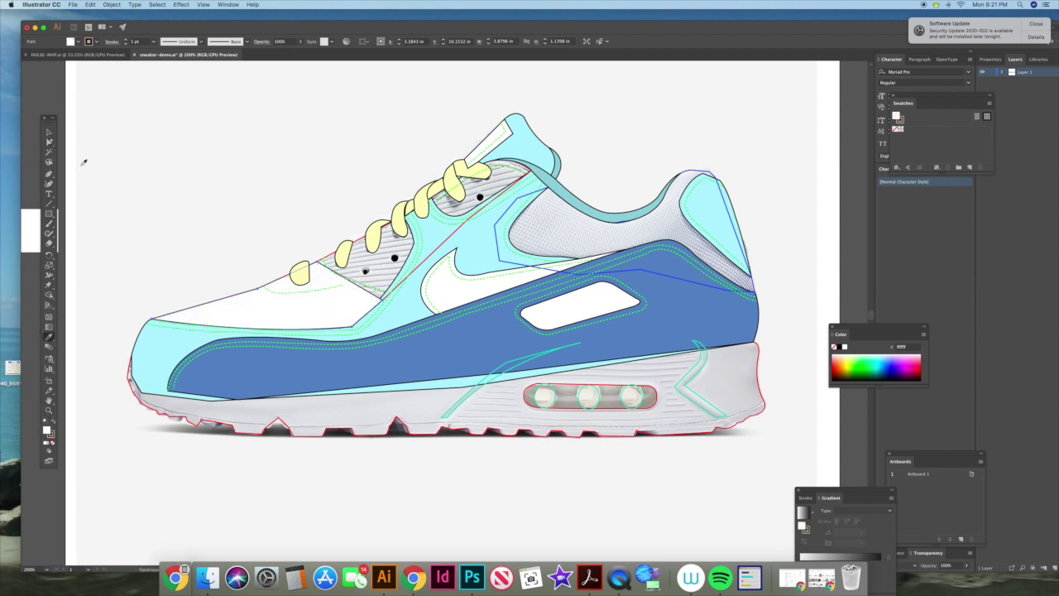
click(325, 281)
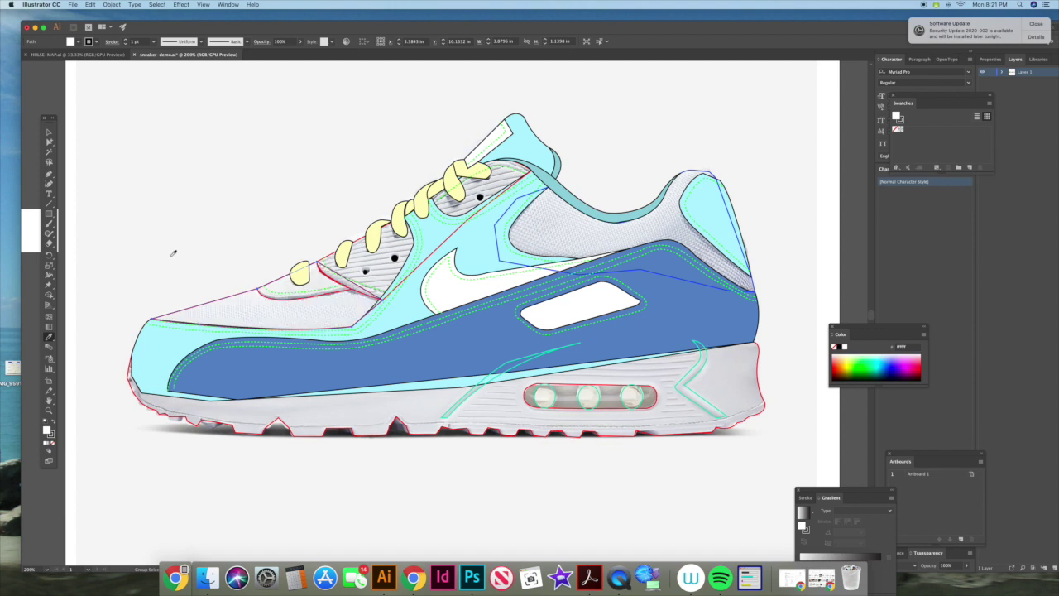
click(49, 141)
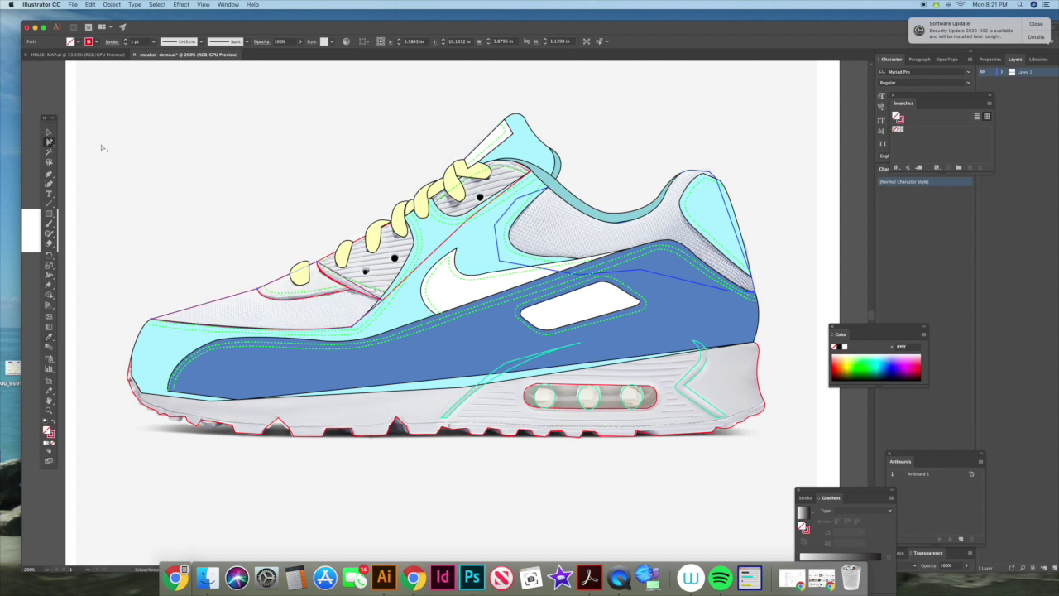
- Bring the small overlay outline above the toe box, its stitching and the lowest lace loop to the front, and deselect
click(326, 300)
click(298, 237)
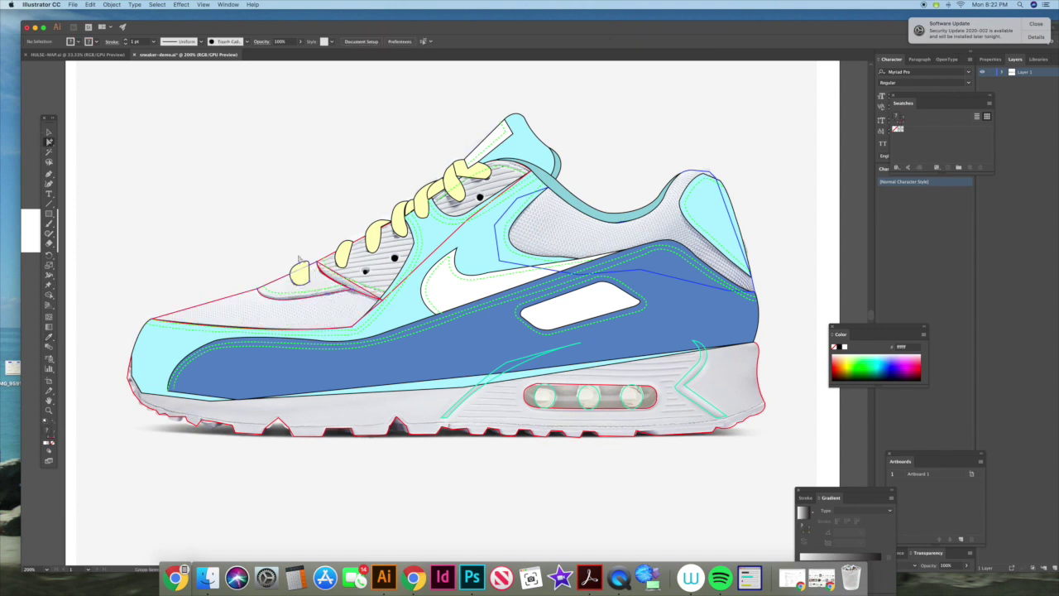
click(311, 299)
click(304, 270)
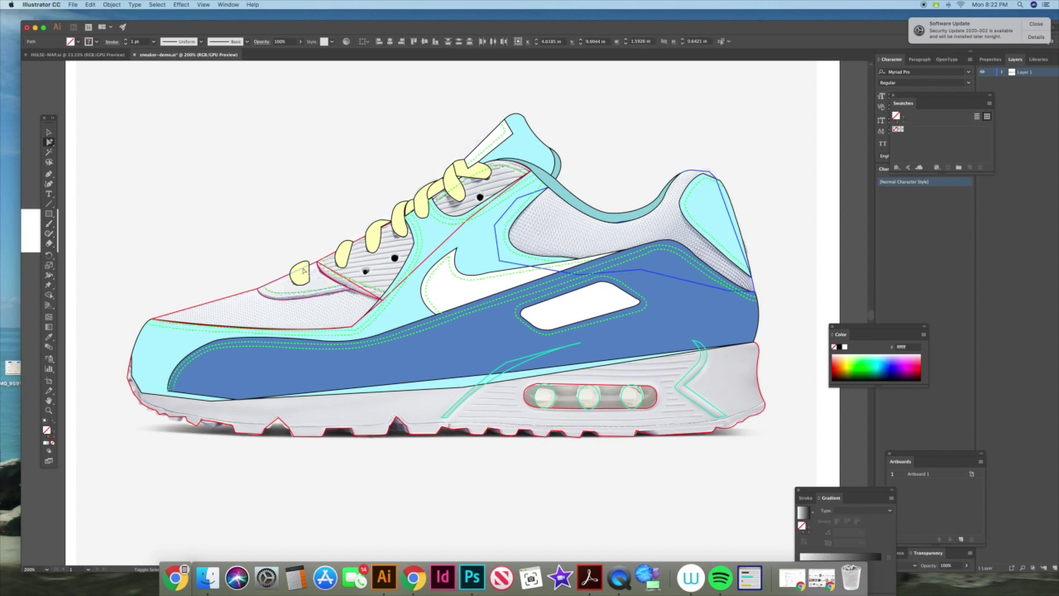
click(304, 289)
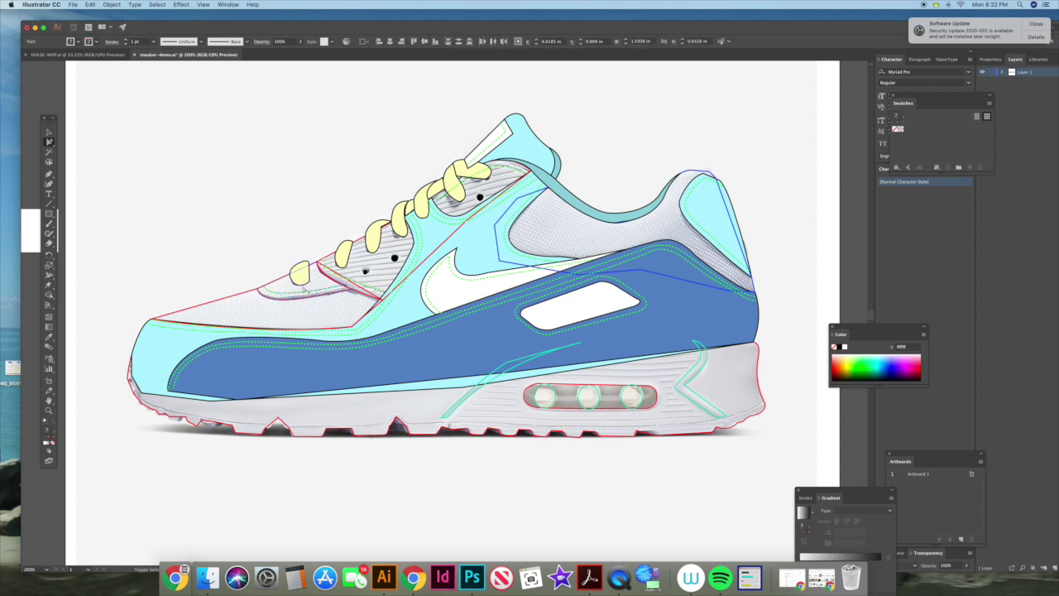
click(111, 4)
mouse_move(124, 22)
click(225, 24)
click(155, 143)
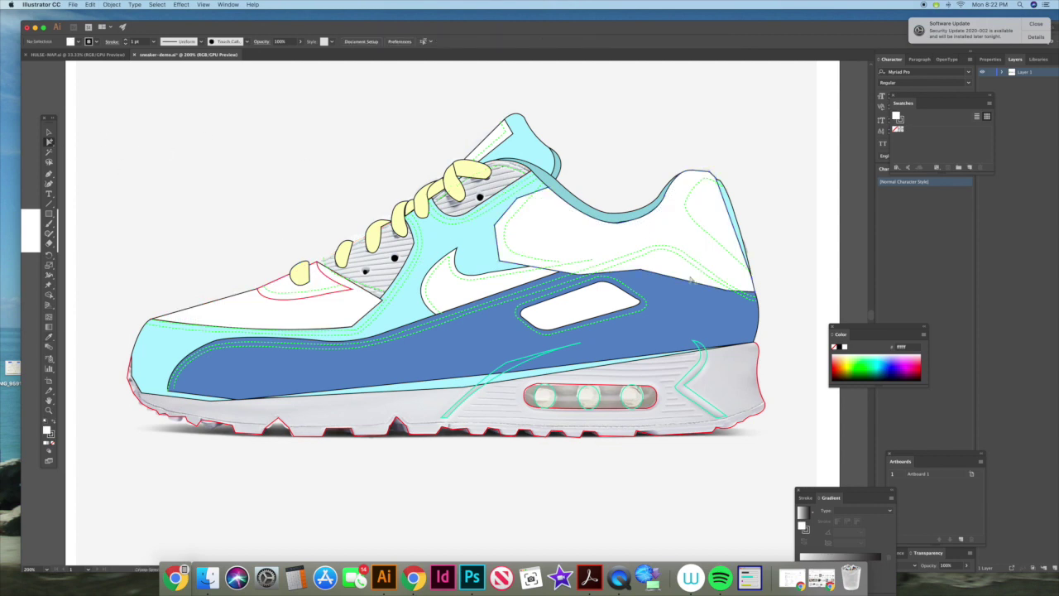
- Send the white ankle panel to the back and deselect it
click(673, 229)
click(111, 4)
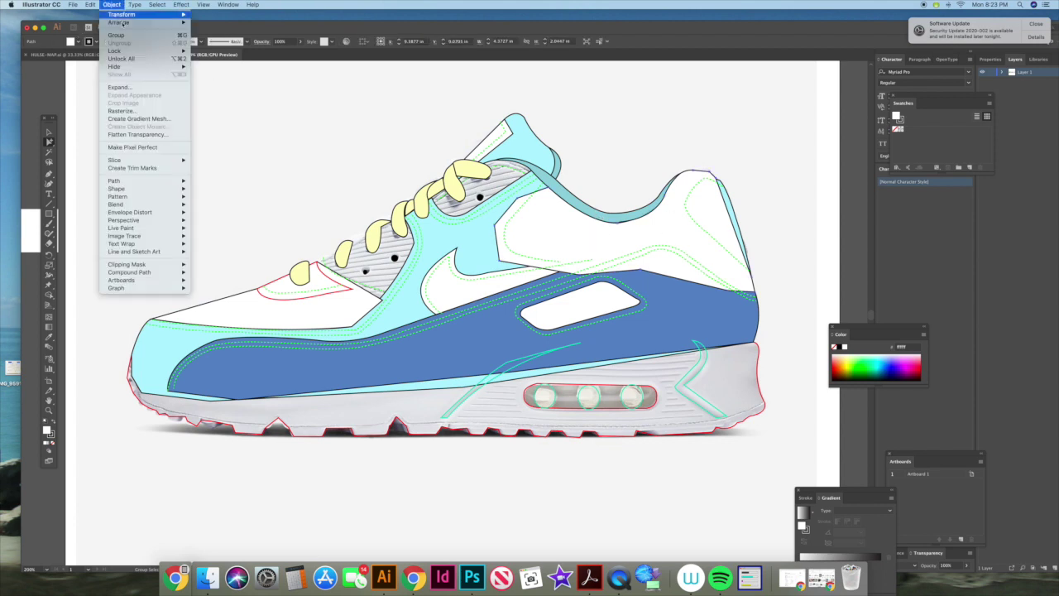
mouse_move(124, 23)
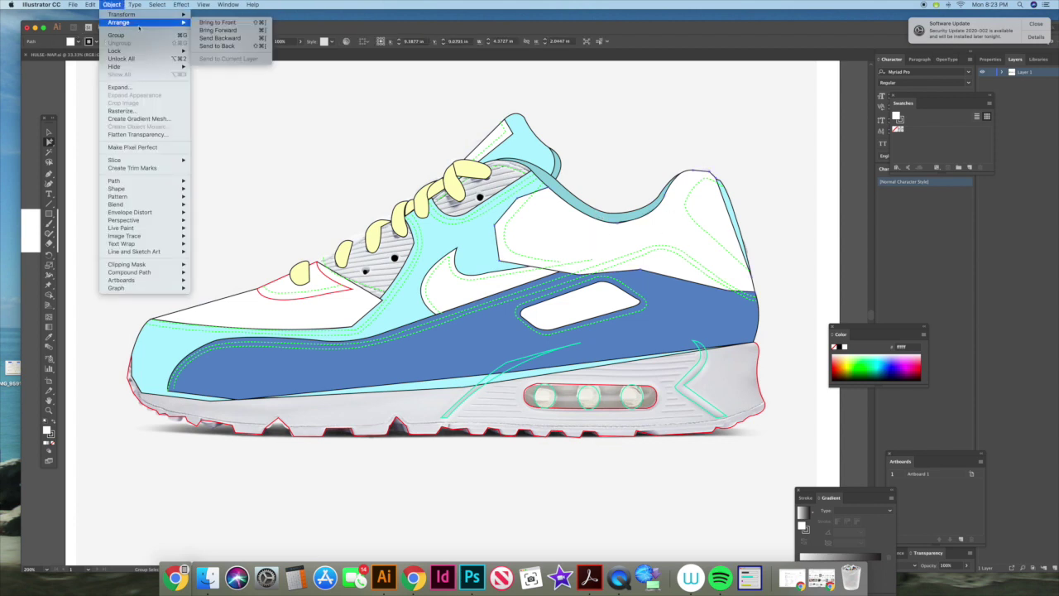
click(226, 47)
click(326, 163)
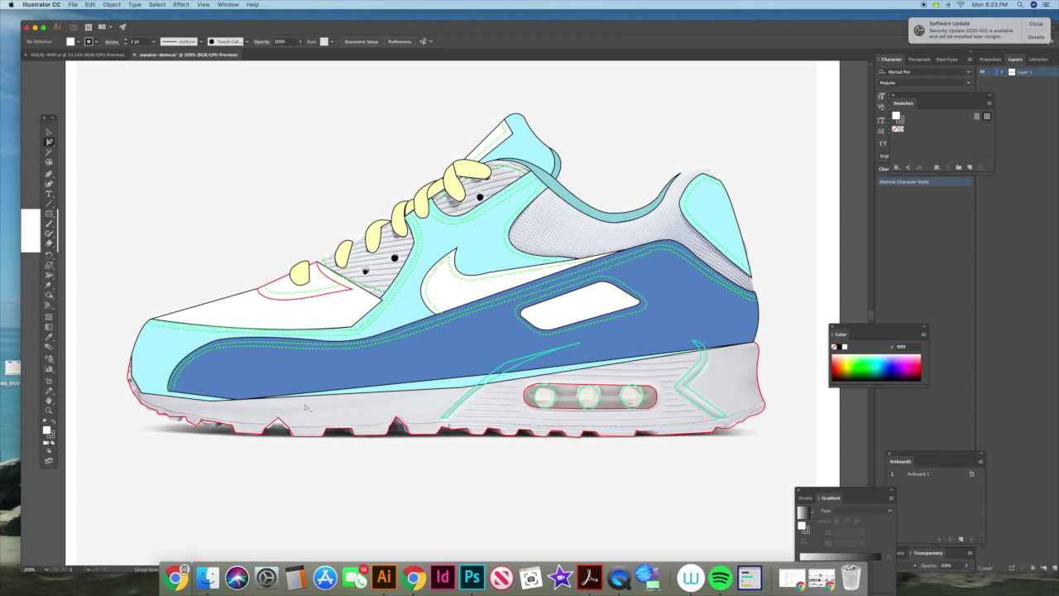
- Apply the toe box's white fill and black outline to the midsole with the Eyedropper, and deselect it
click(168, 413)
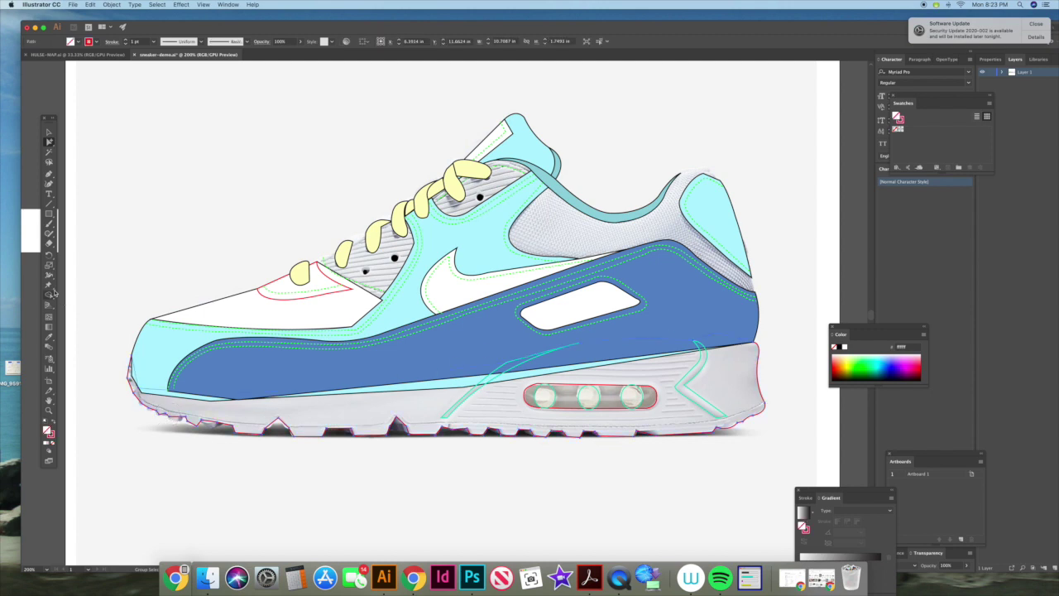
click(50, 337)
click(237, 304)
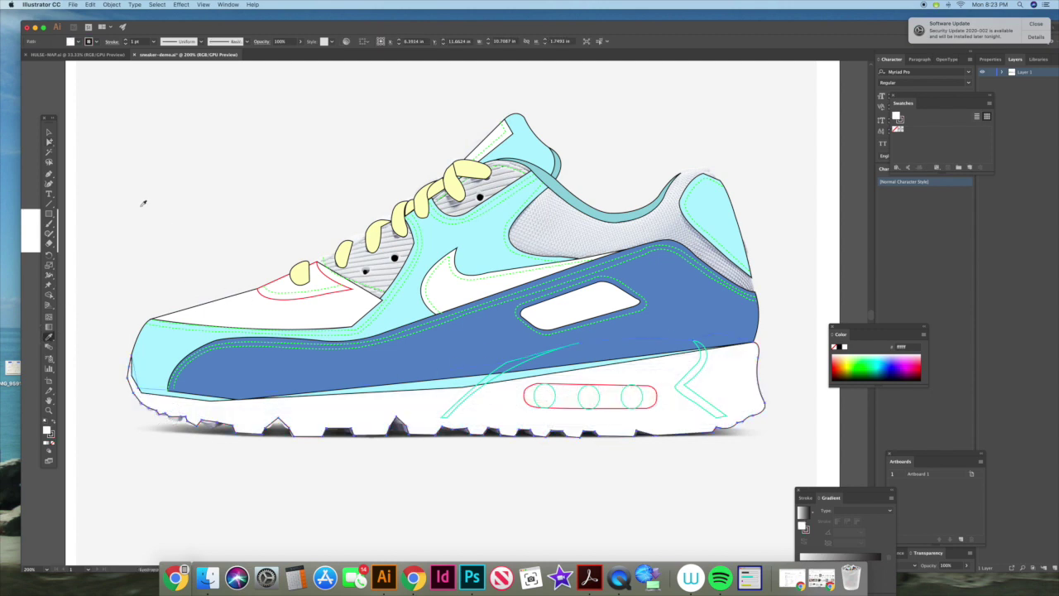
click(48, 141)
click(100, 135)
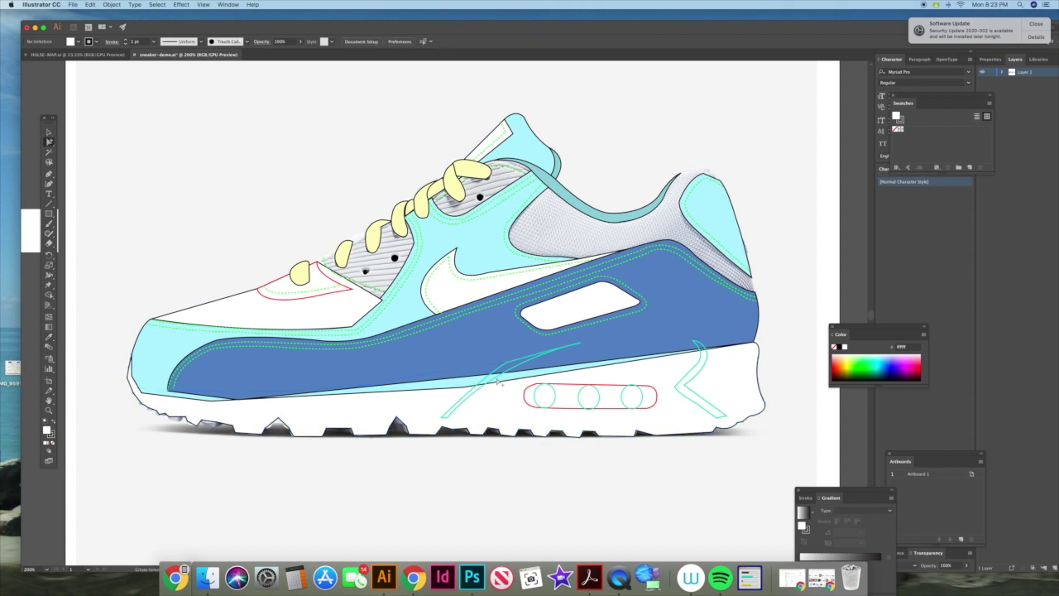
- Bring the midsole, its accent strips and the air-window circles to the front, and deselect them
click(458, 410)
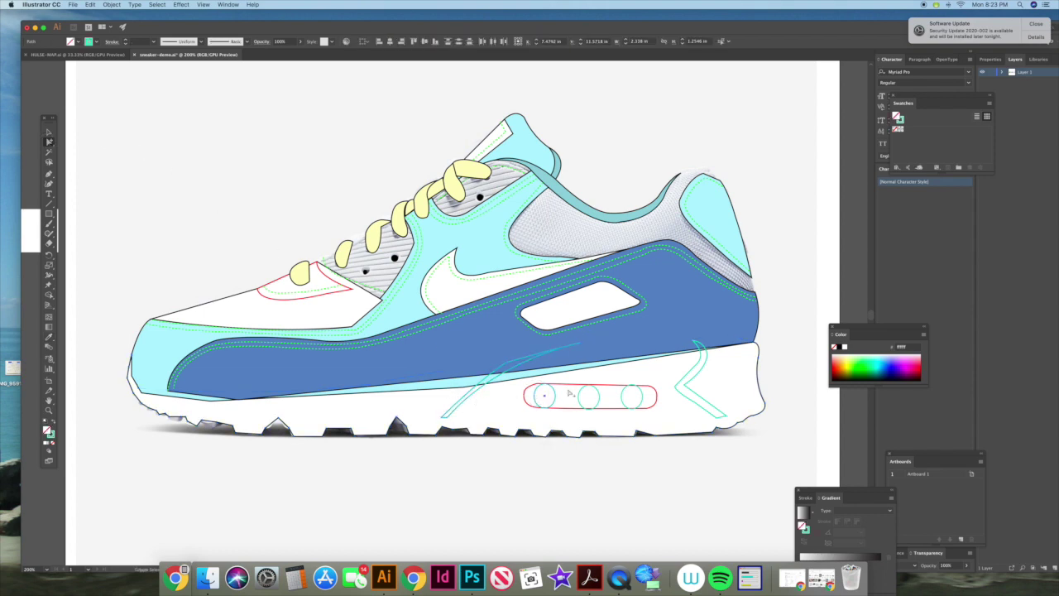
shift+click(579, 393)
shift+click(621, 393)
shift+click(648, 387)
shift+click(734, 392)
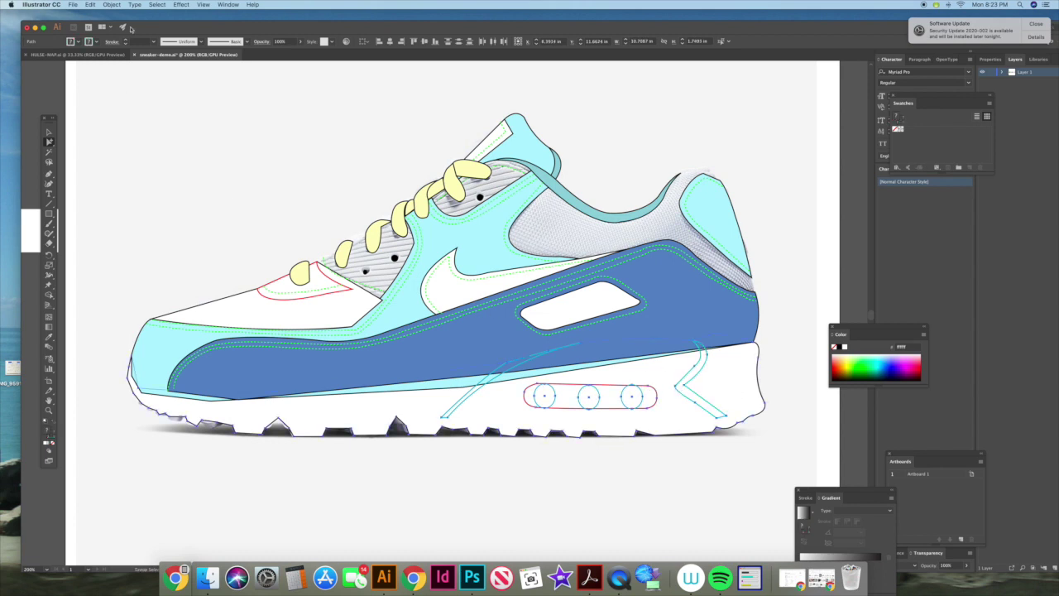
click(112, 5)
mouse_move(118, 23)
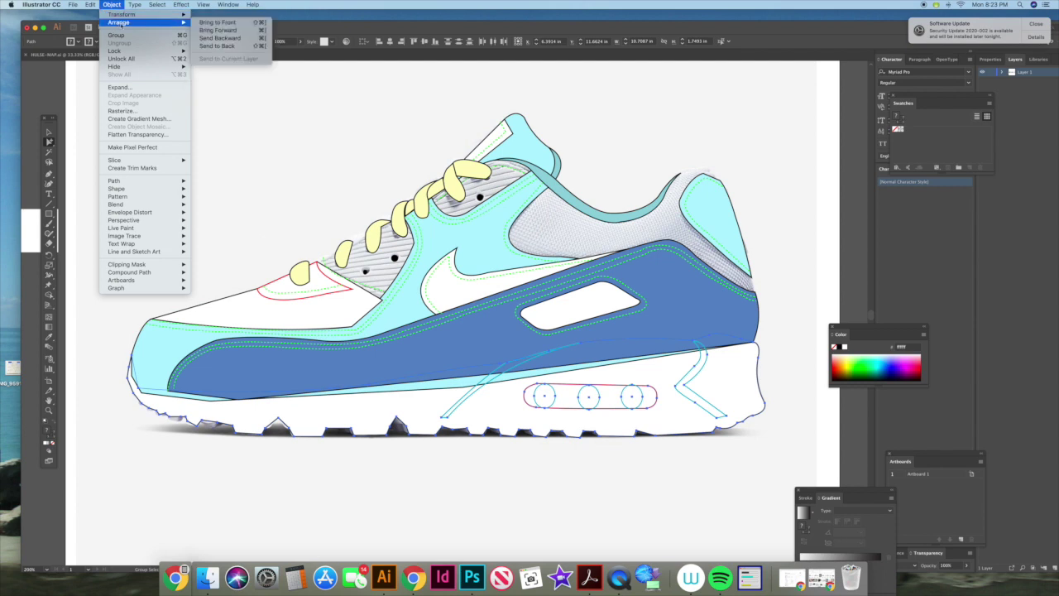
click(225, 24)
click(248, 155)
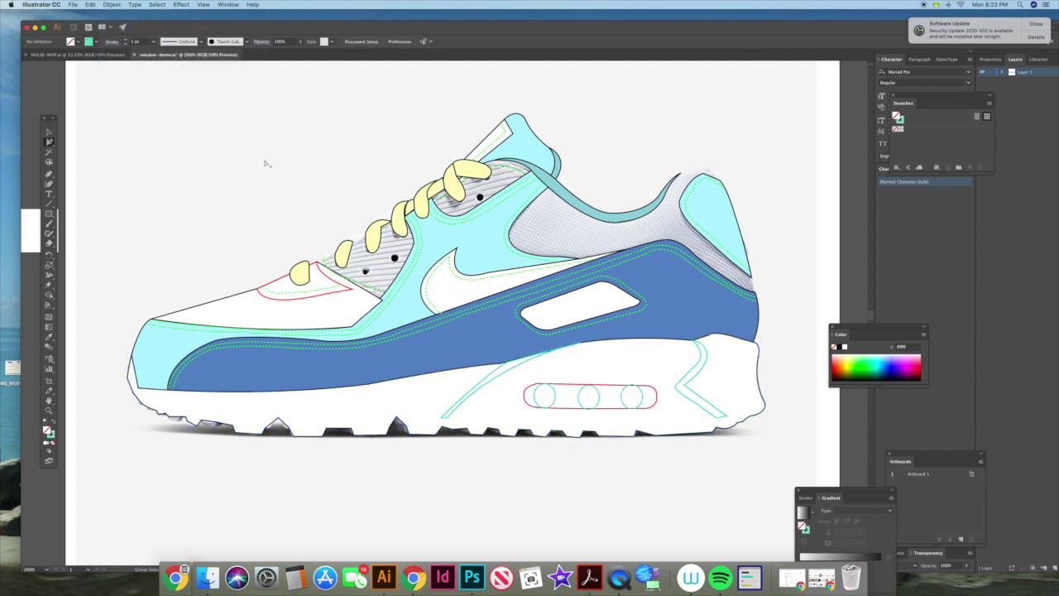
- Give the two midsole accent strips a grey 777777 fill without outline, lower their opacity to 15%, and deselect them
click(697, 372)
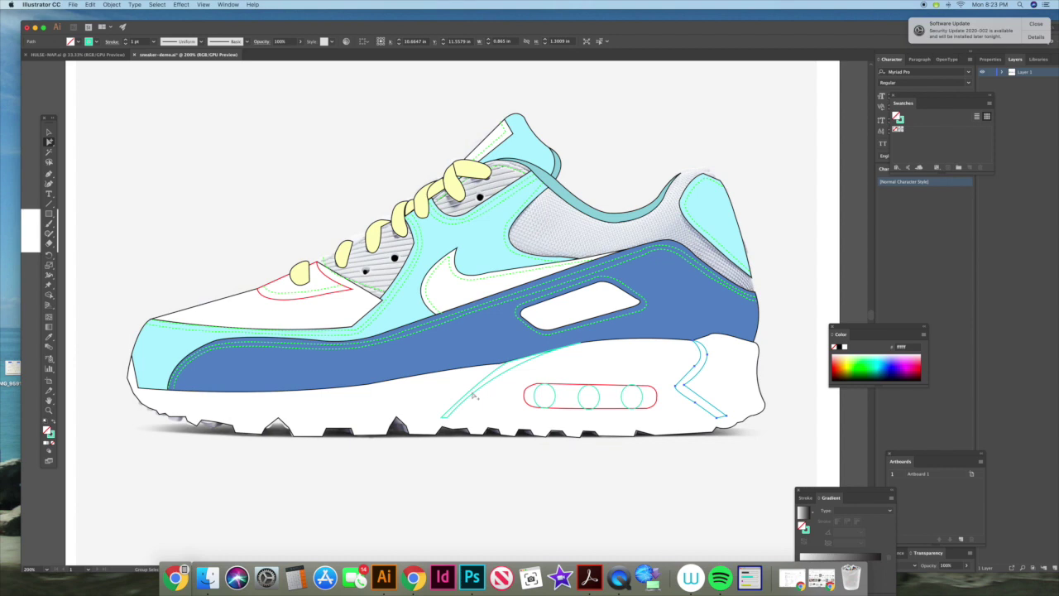
click(52, 426)
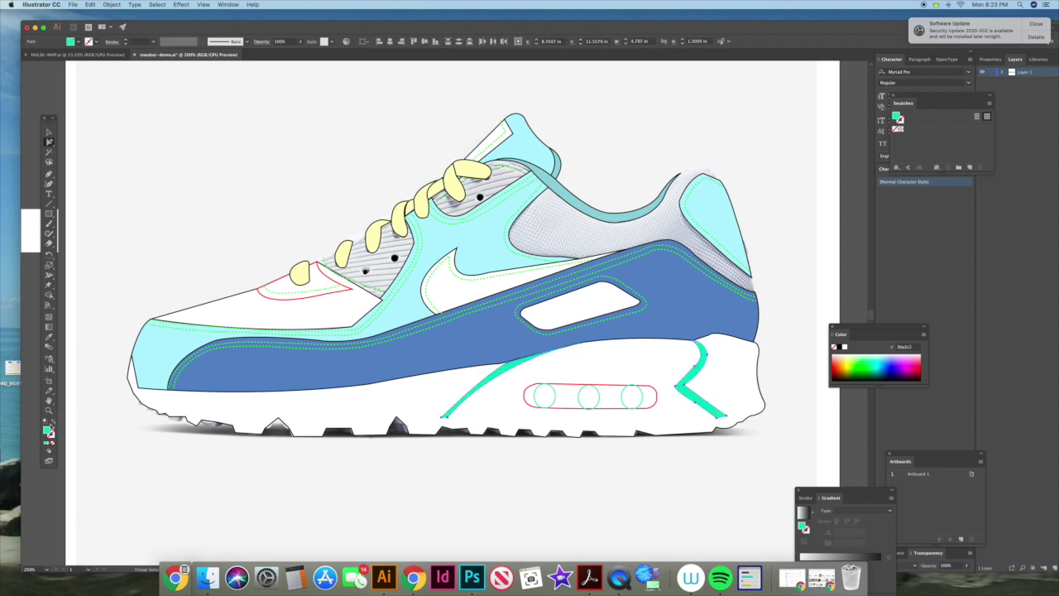
double_click(48, 431)
drag(633, 253, 627, 281)
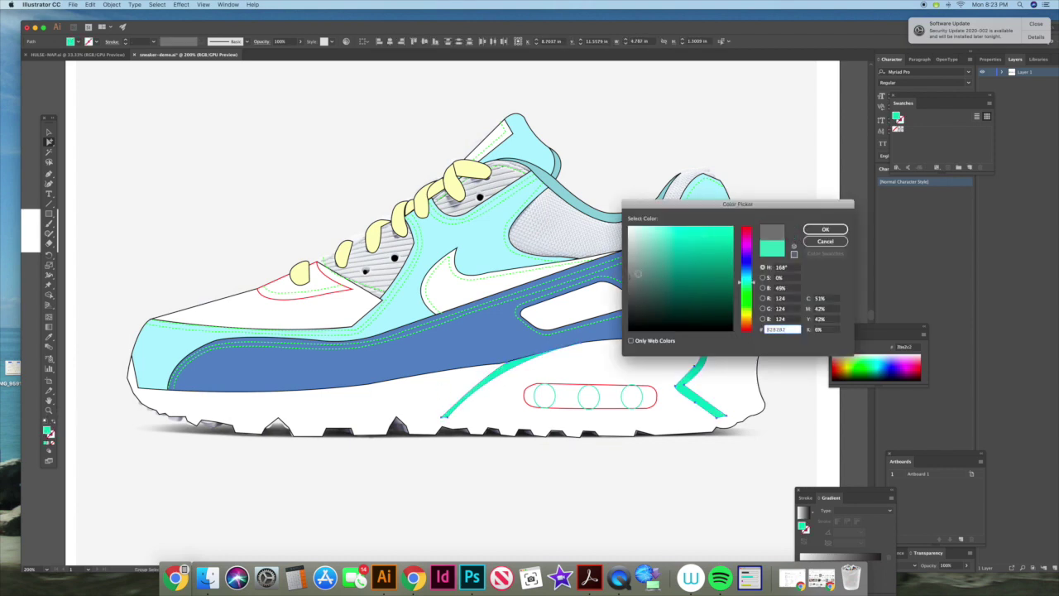
click(825, 230)
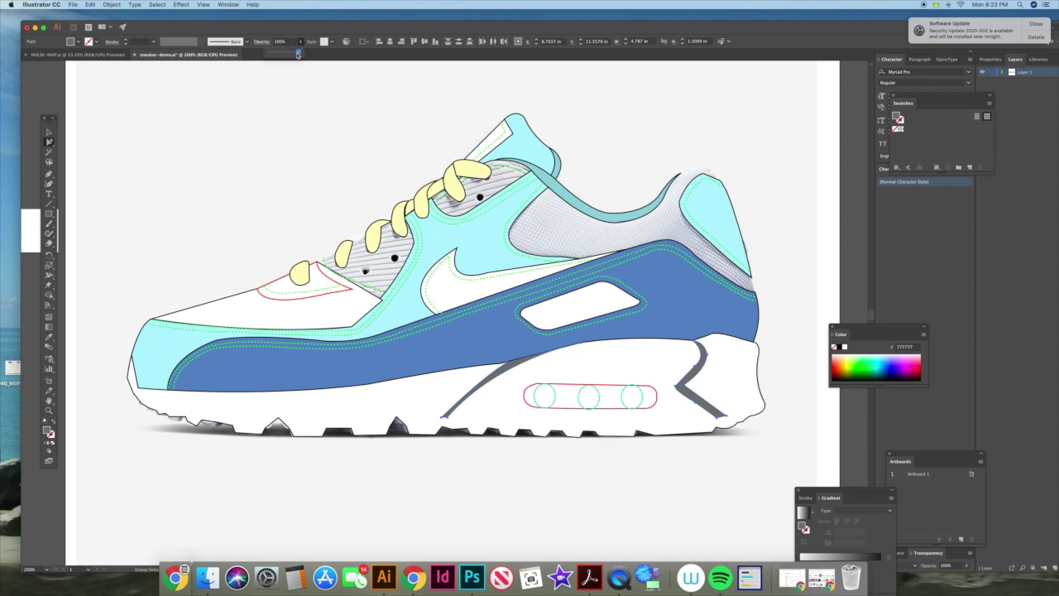
drag(298, 54, 273, 53)
click(303, 135)
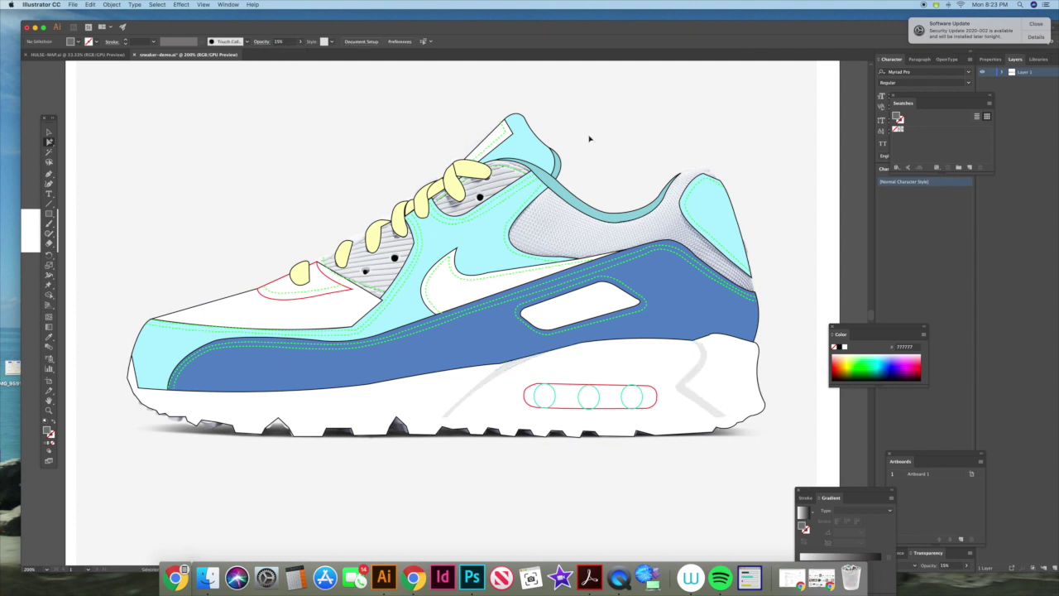
key(super+minus)
key(super+minus)
key(super+minus)
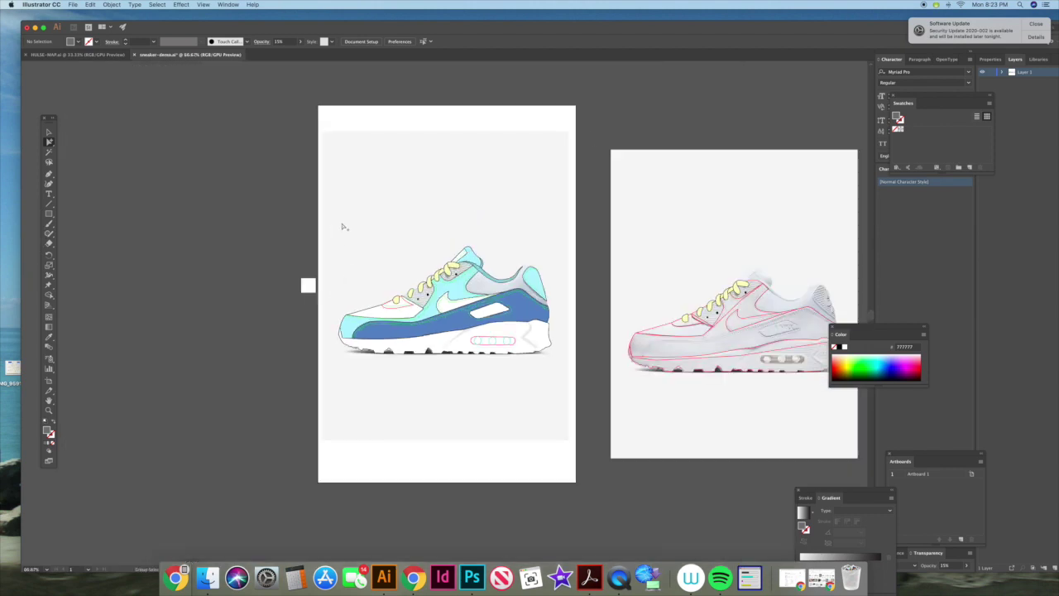
- Try to move the whole traced sneaker off the photo onto the empty canvas beside the artboard
drag(341, 225, 567, 404)
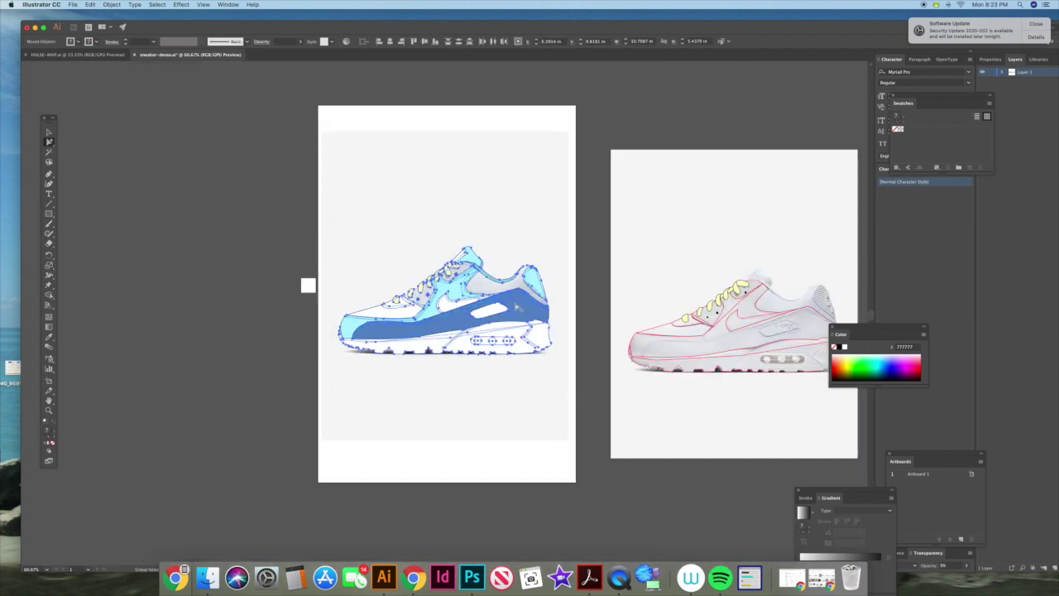
drag(518, 308, 259, 368)
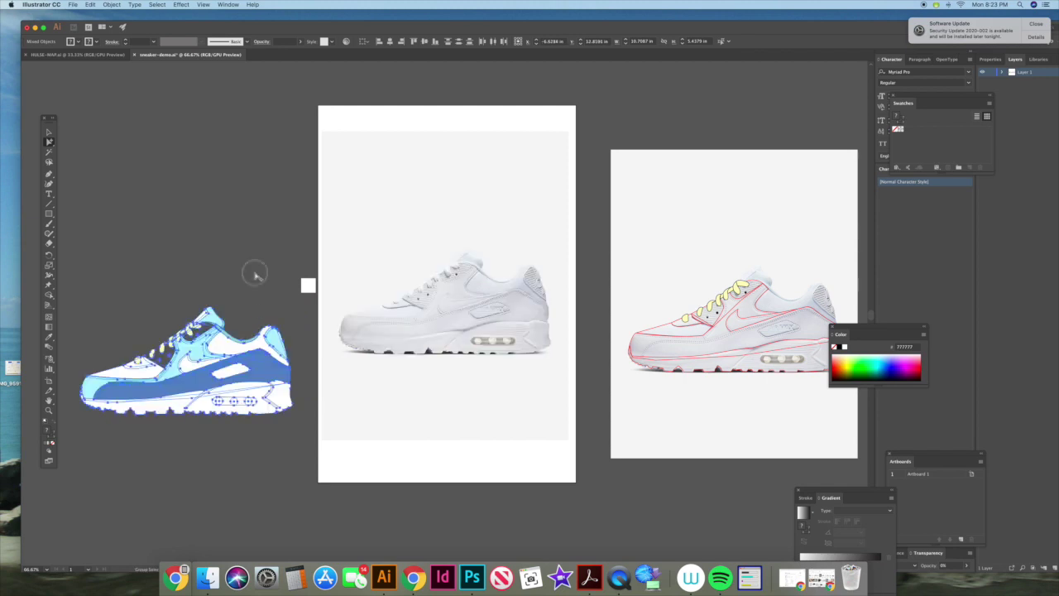
click(255, 274)
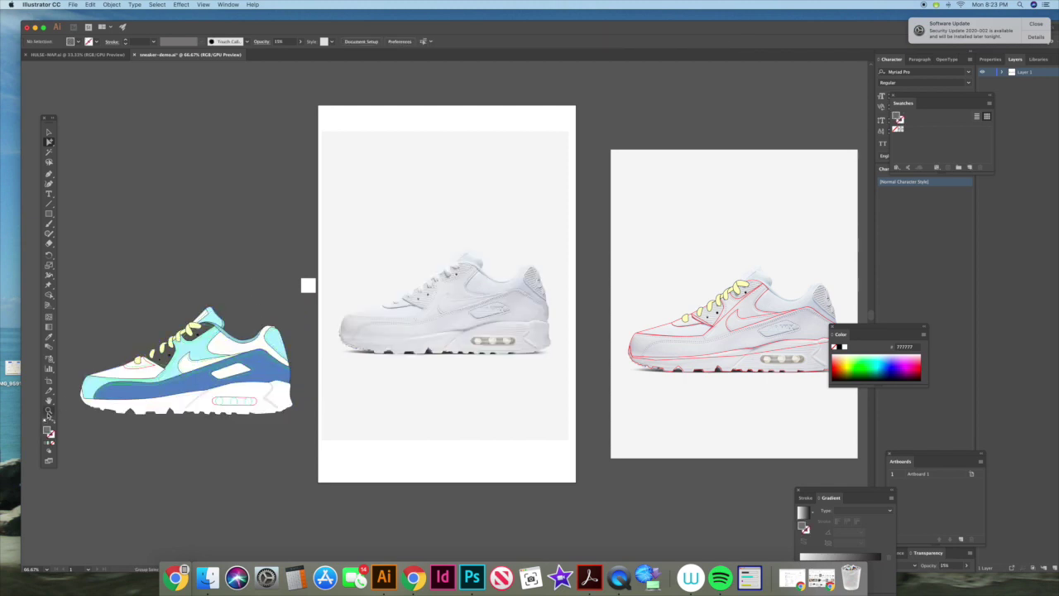
click(49, 409)
click(175, 354)
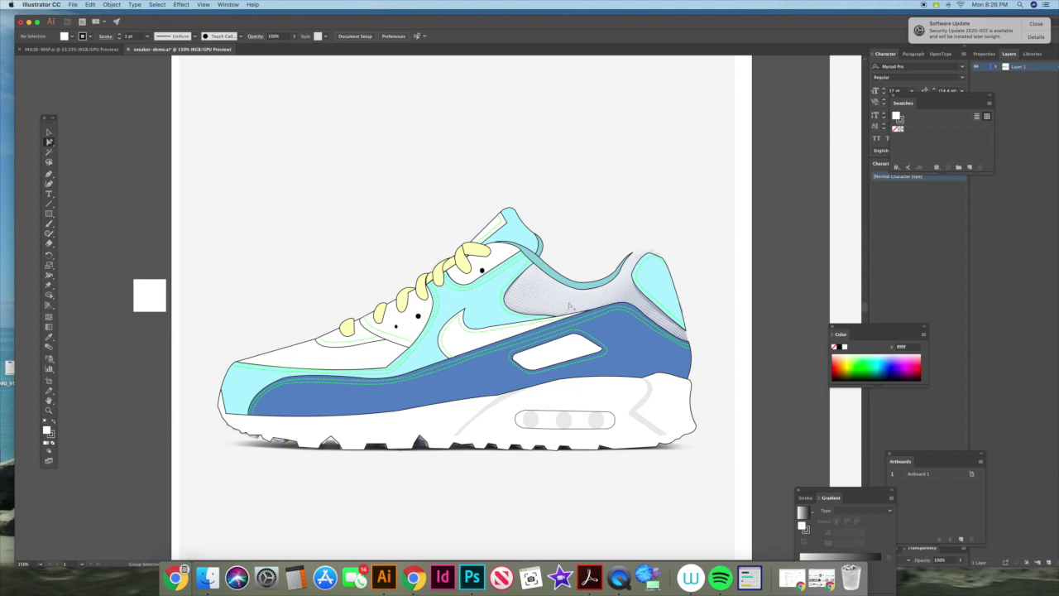
- Select all the traced sneaker shapes, move them off the photo to the empty canvas beside the artboard, and deselect them
key(super+minus)
key(super+minus)
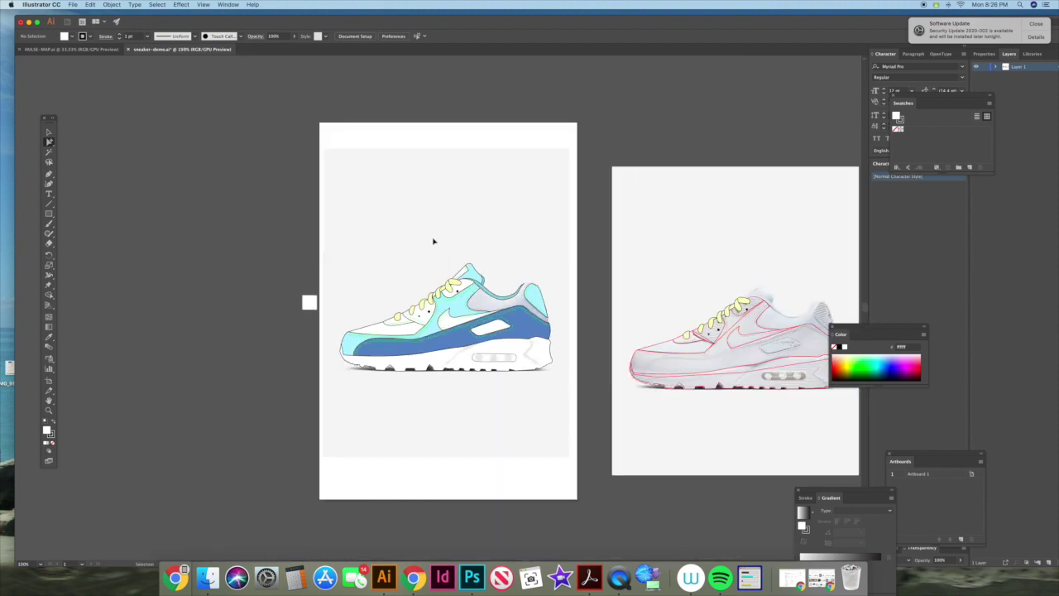
drag(353, 238, 582, 412)
drag(341, 220, 553, 410)
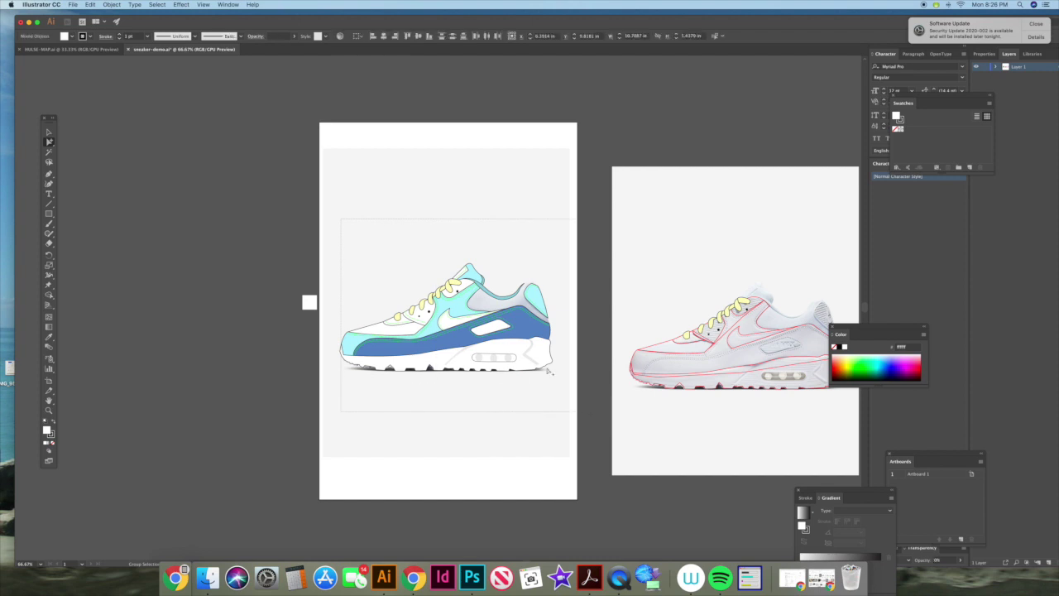
drag(513, 334, 263, 361)
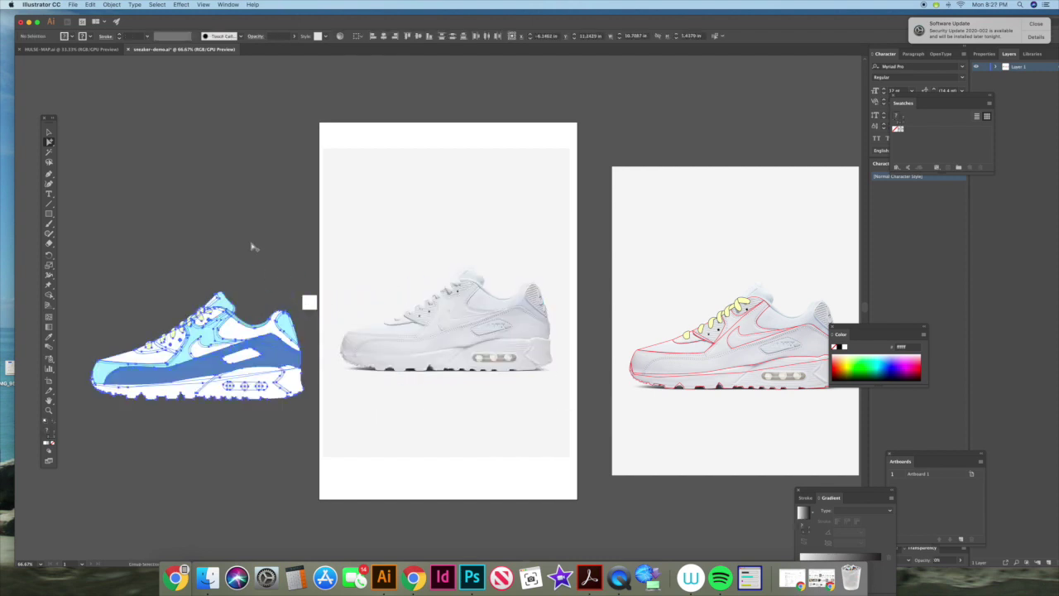
click(253, 243)
- Select all the green dashed stitching by matching stroke colour, change its stroke to grey 6B6B6B, and deselect it
click(48, 409)
click(194, 352)
click(191, 341)
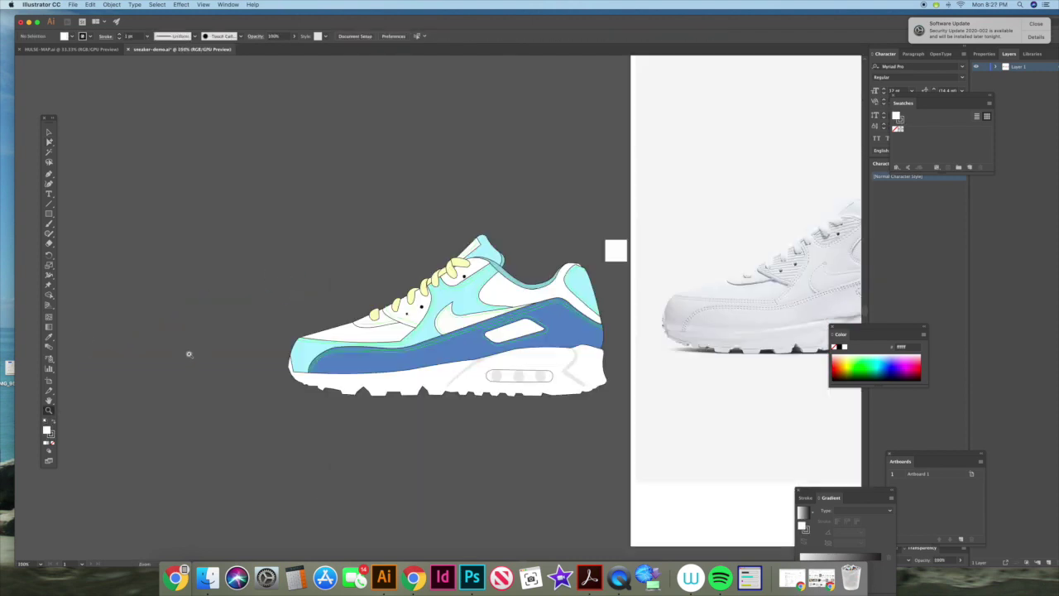
click(474, 320)
click(49, 142)
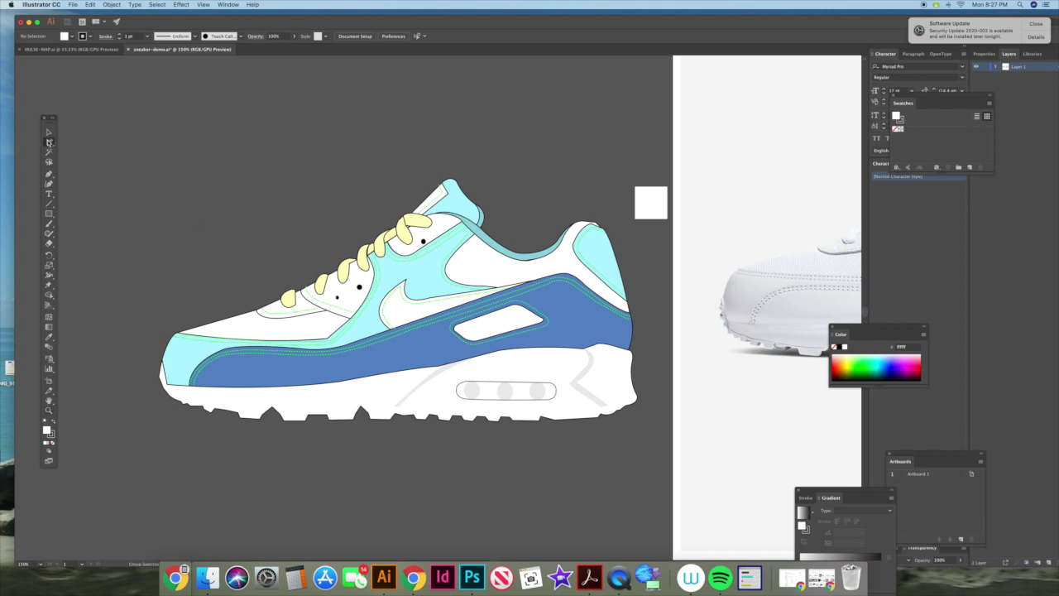
click(447, 248)
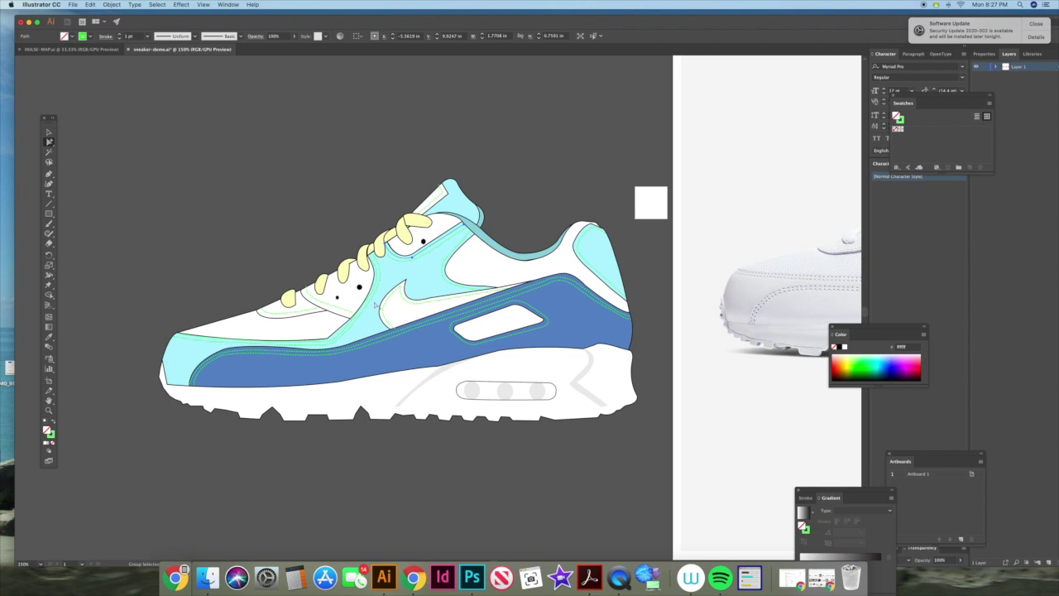
click(422, 260)
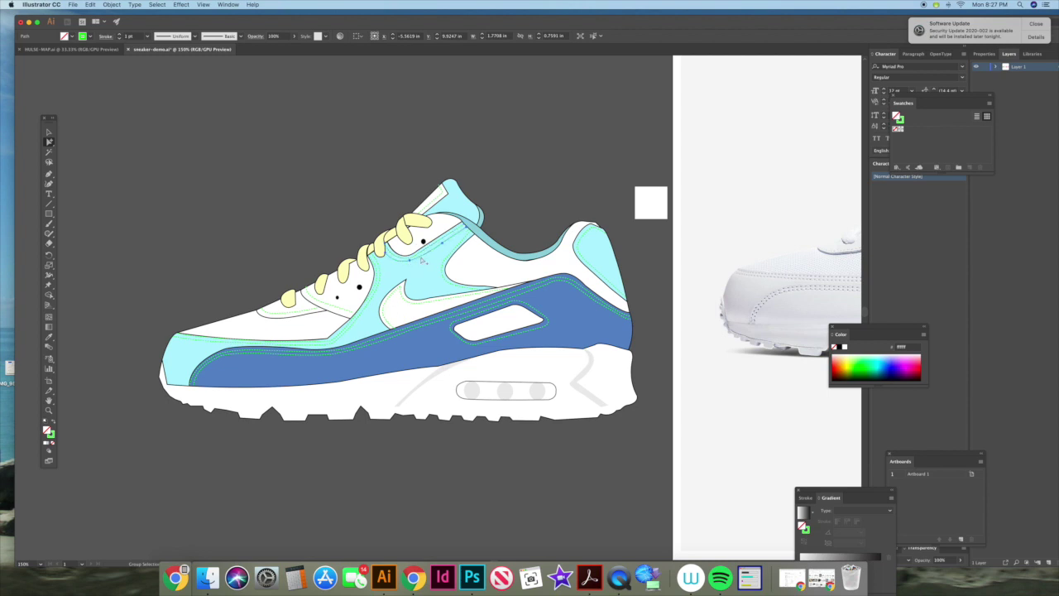
click(158, 5)
mouse_move(199, 79)
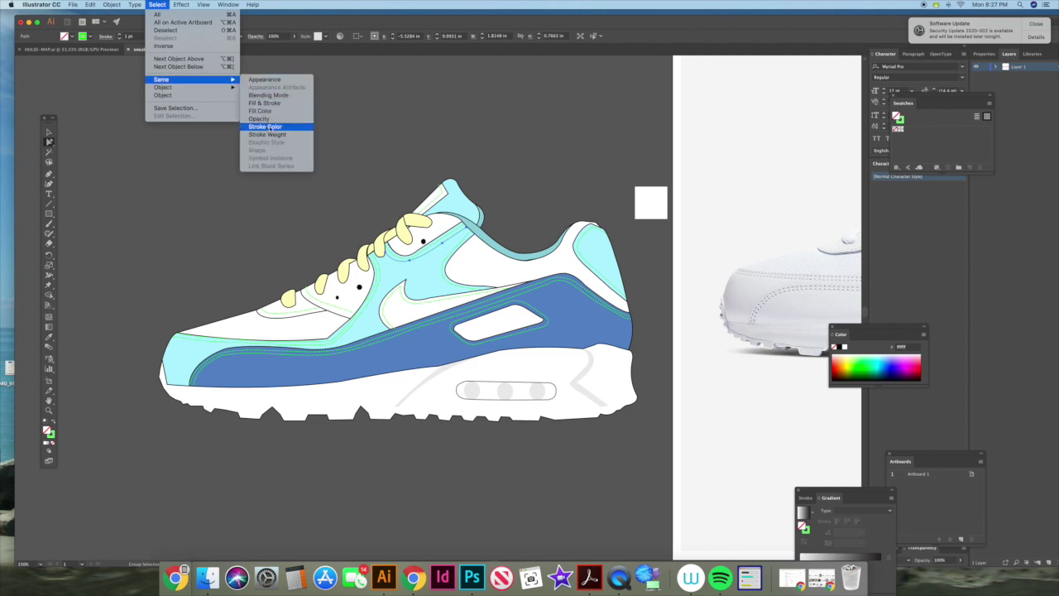
click(270, 130)
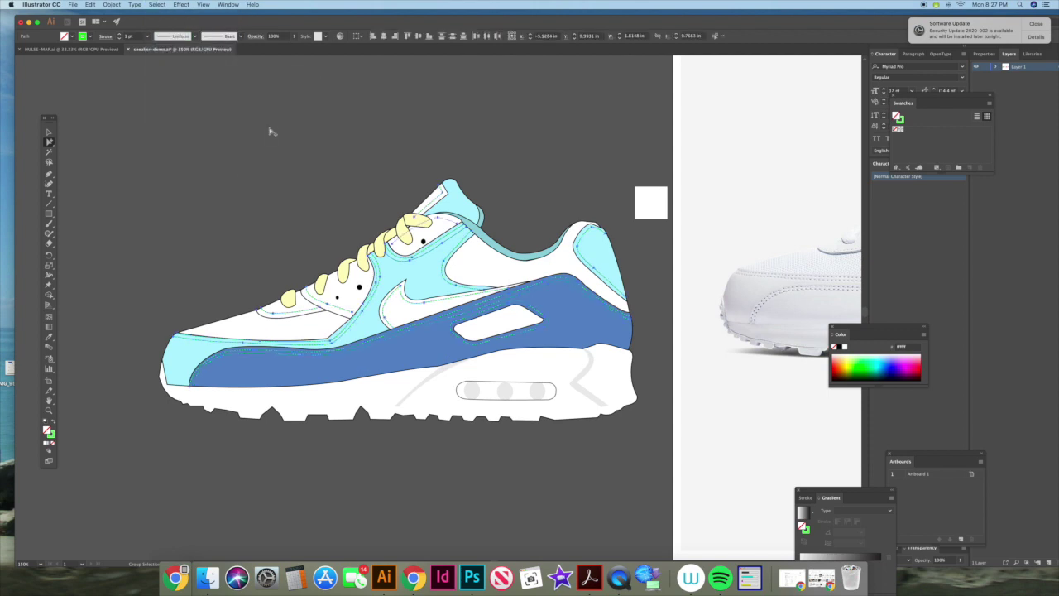
click(51, 435)
double_click(52, 436)
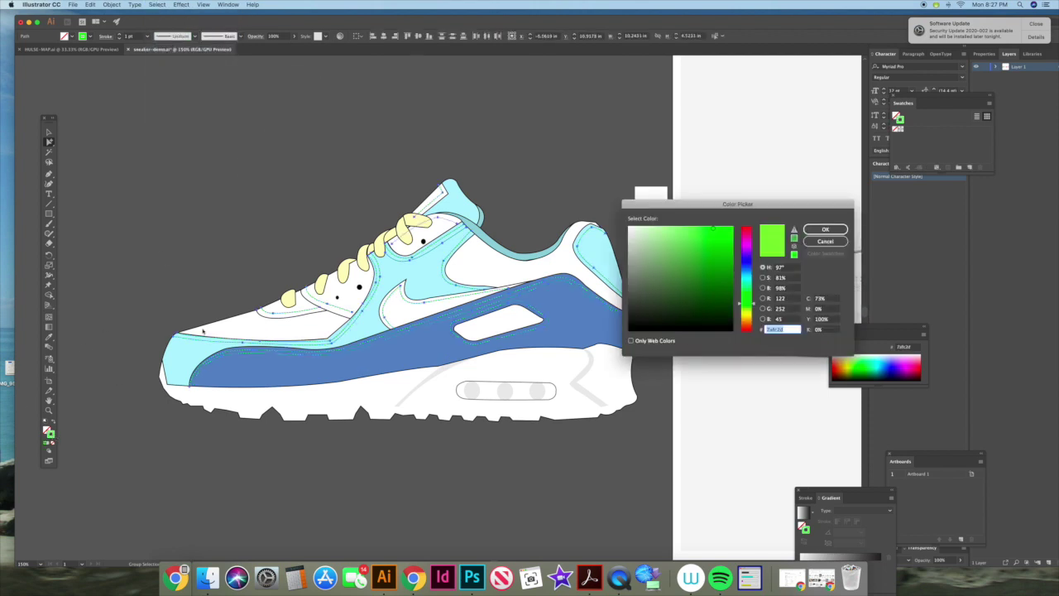
drag(633, 288, 628, 289)
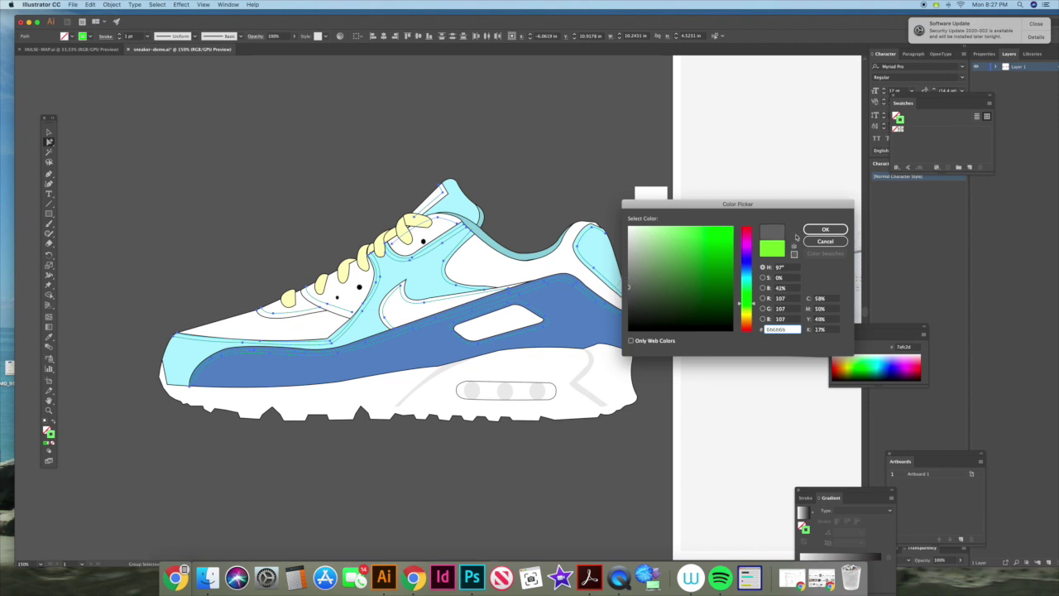
click(824, 229)
click(538, 209)
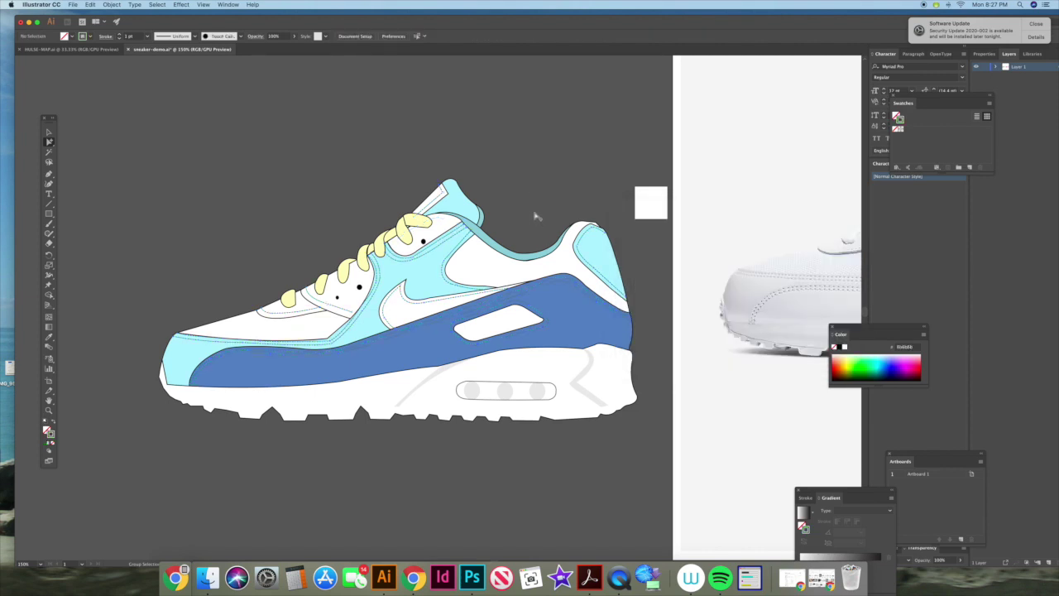
- Apply the blue mudguard panel's fill and outline to the yellow laces with the Eyedropper, and deselect them
click(402, 236)
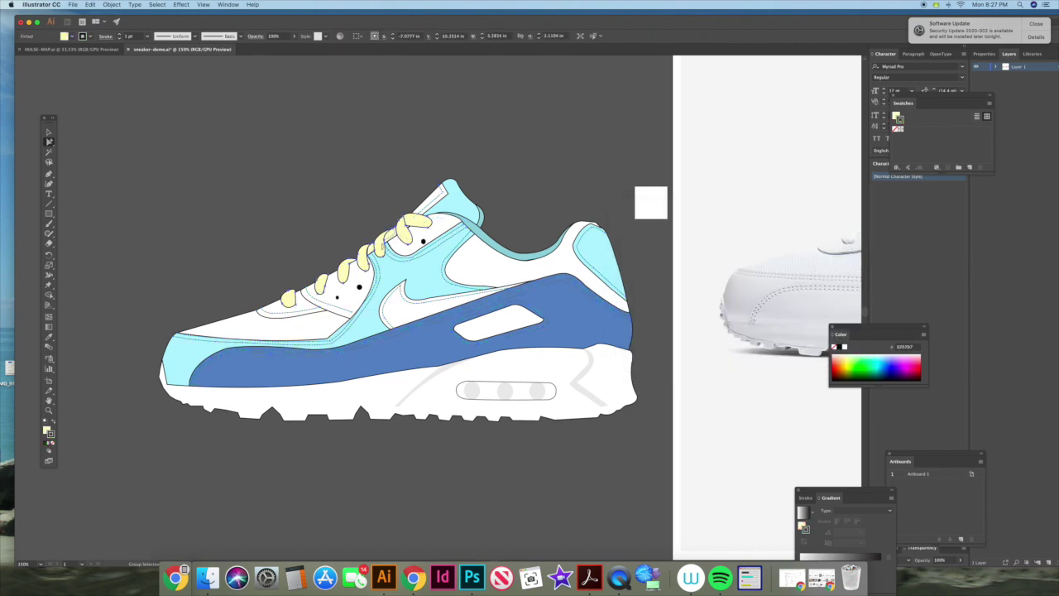
click(48, 337)
click(278, 363)
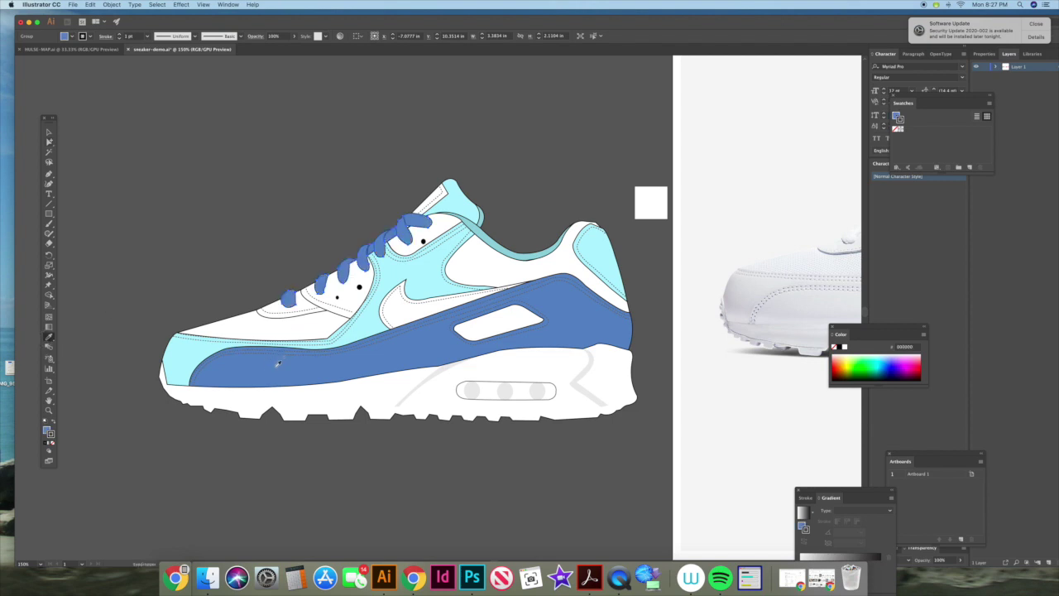
click(48, 142)
click(151, 172)
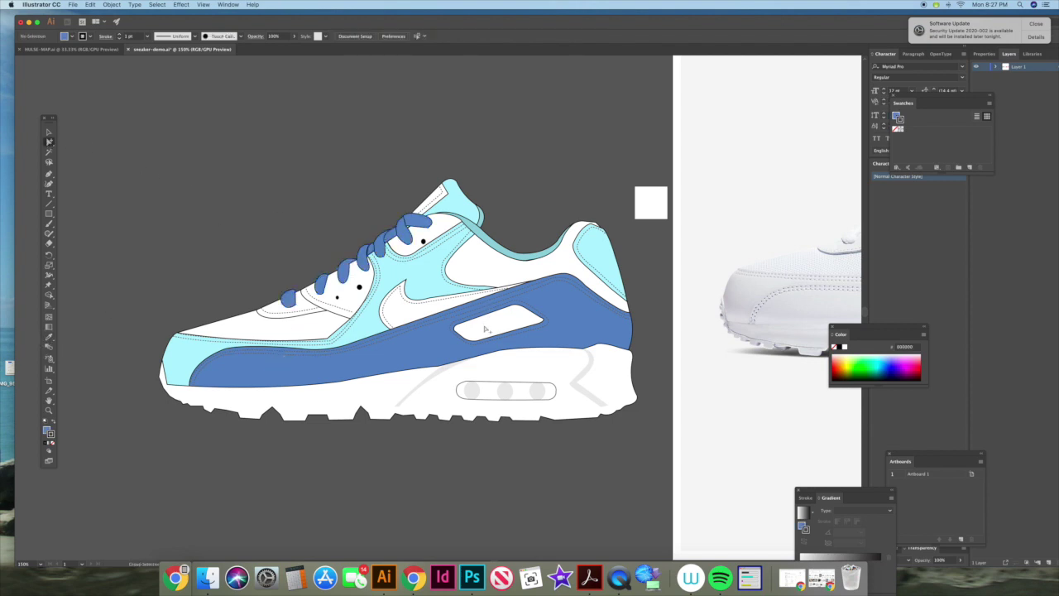
- Compare the artwork with the sneaker photo, move the small white square above the sneaker's toe, and deselect it
click(48, 399)
drag(672, 339, 377, 338)
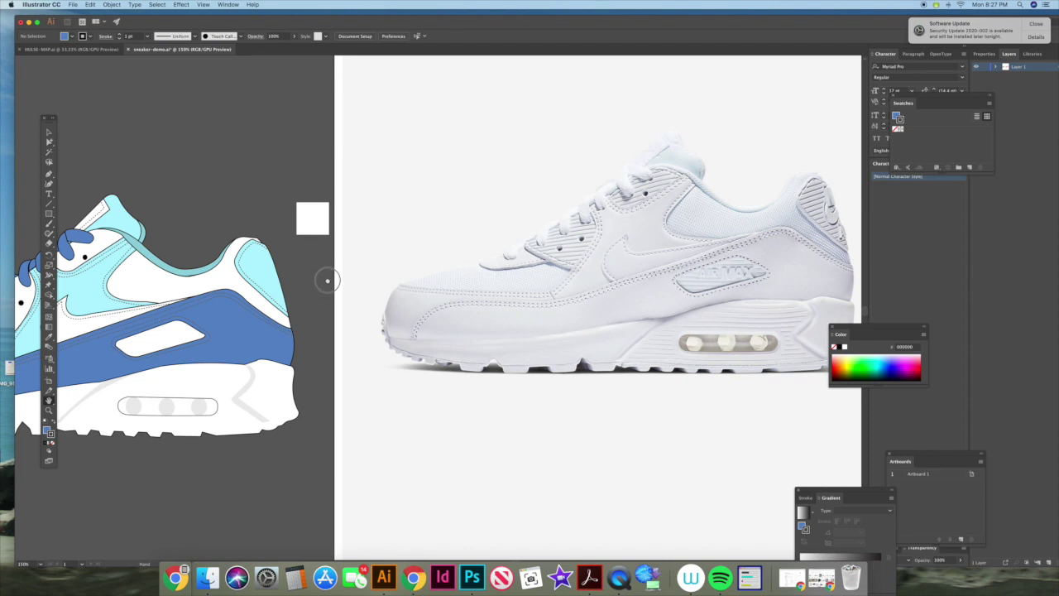
drag(328, 279, 406, 301)
scroll(406, 301, left, 10)
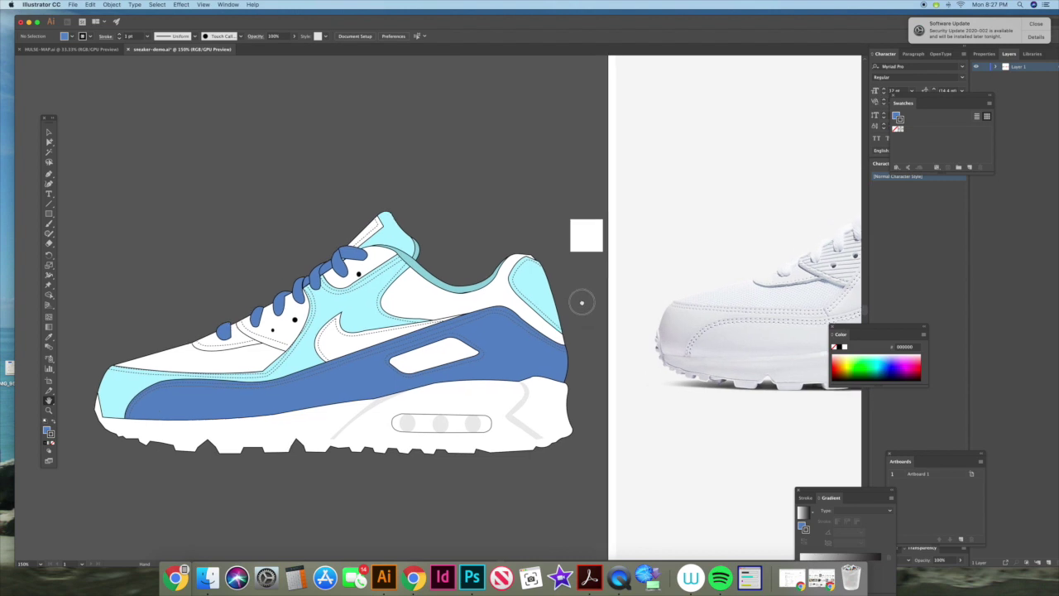
scroll(565, 301, left, 2)
click(48, 141)
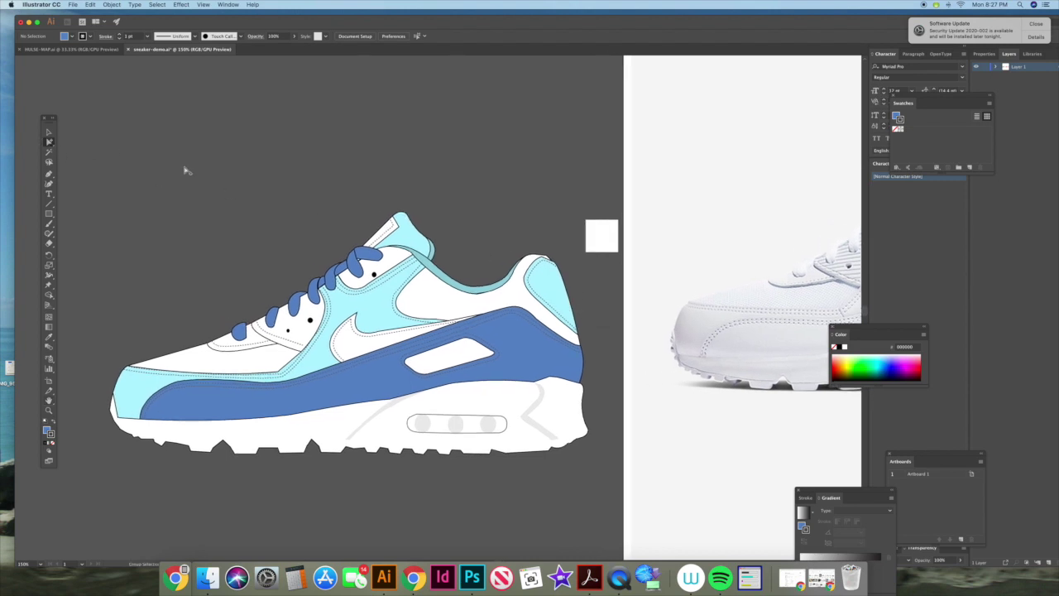
click(480, 291)
click(518, 235)
click(522, 216)
drag(598, 238, 222, 253)
click(287, 231)
- Draw a new white square about 0.8 in wide above the sneaker's toe and delete the old white square
click(49, 409)
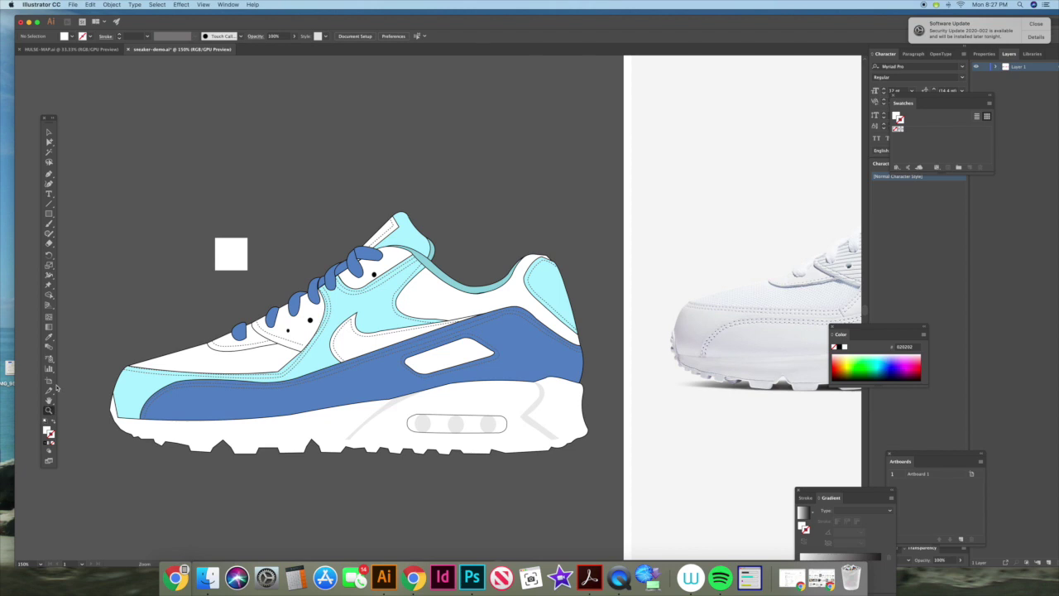
click(275, 263)
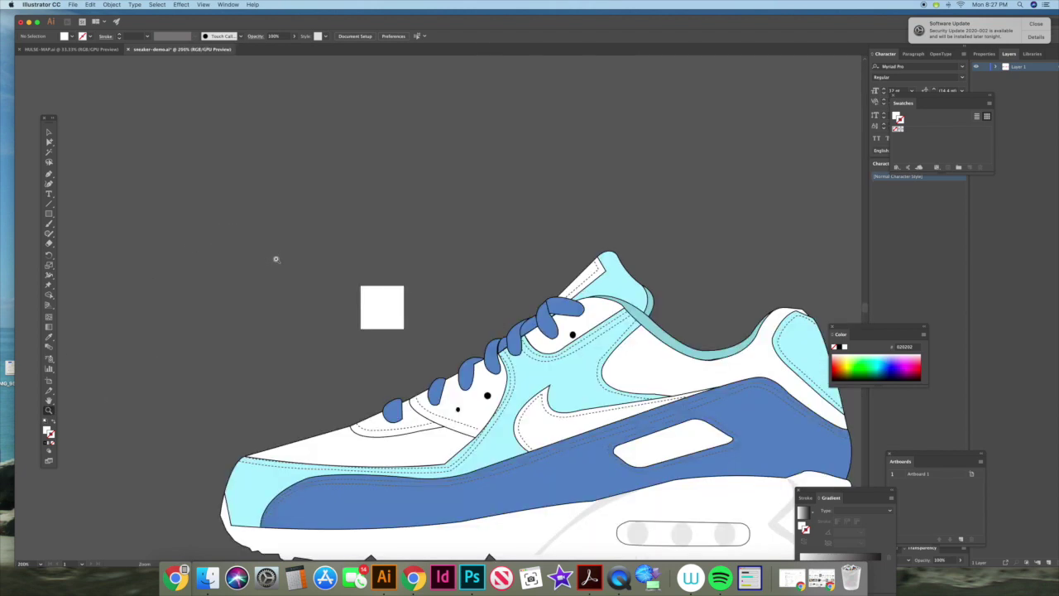
click(49, 214)
mouse_move(257, 280)
mouse_down()
mouse_move(279, 314)
mouse_move(305, 327)
mouse_up()
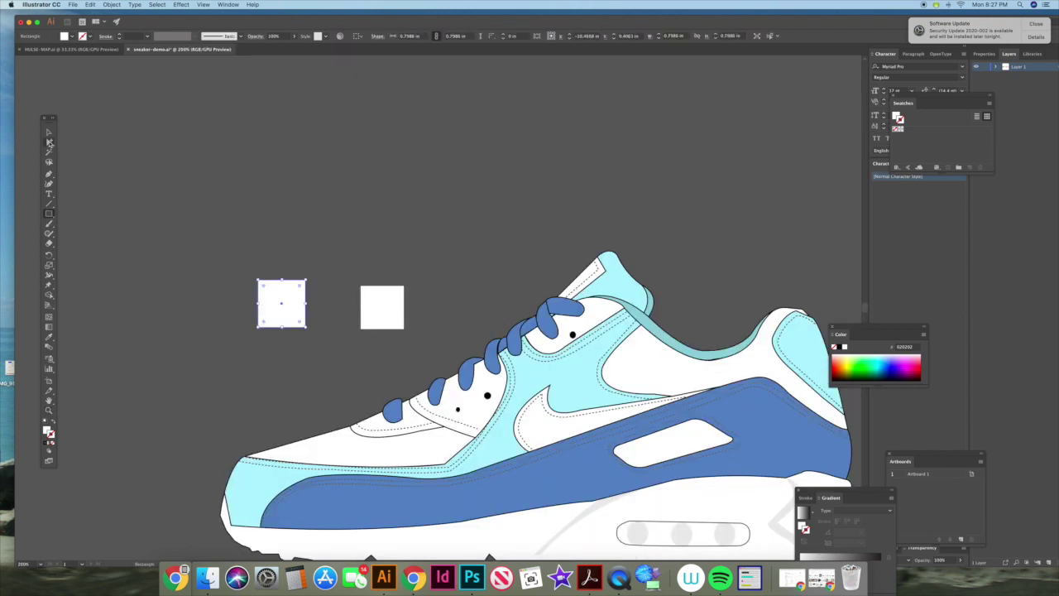
click(49, 142)
click(382, 307)
key(Delete)
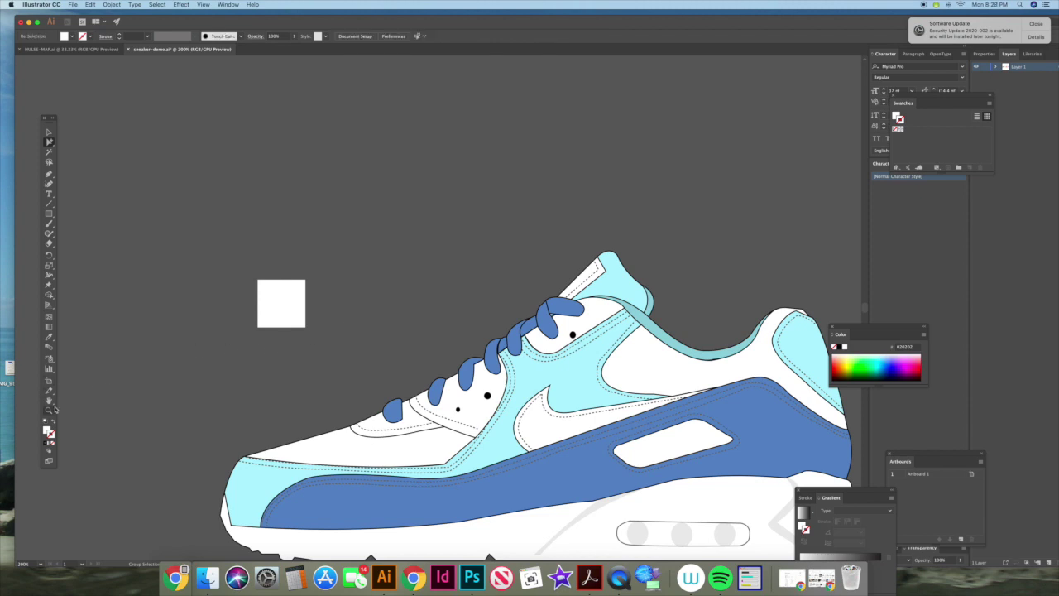
- Draw a thin grey AFAFAF stripe without outline across the white square near its upper edge, about 0.8 by 0.02 in
click(49, 409)
click(303, 292)
click(433, 336)
click(439, 312)
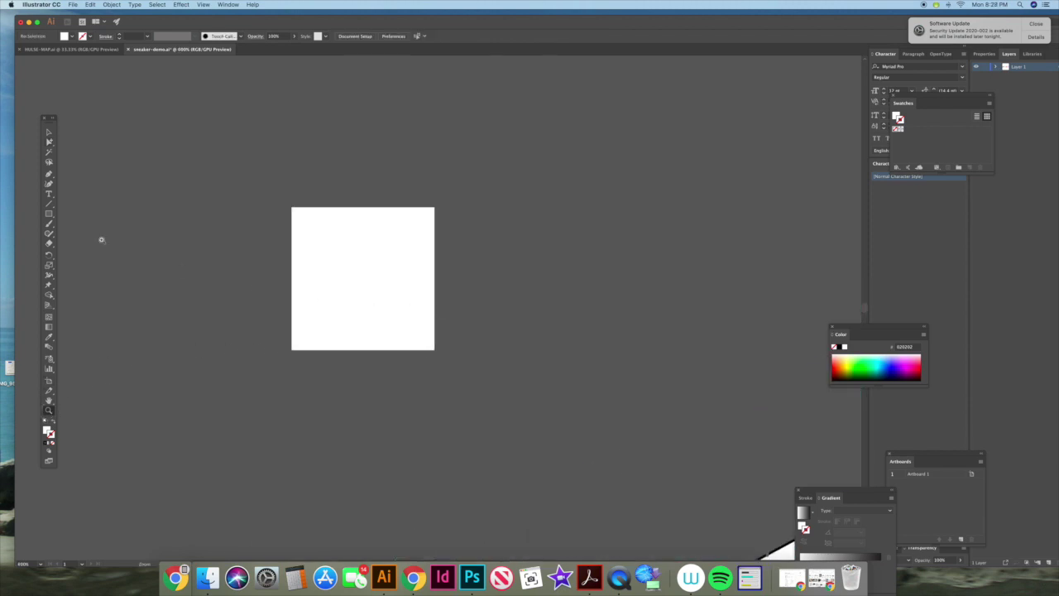
click(49, 214)
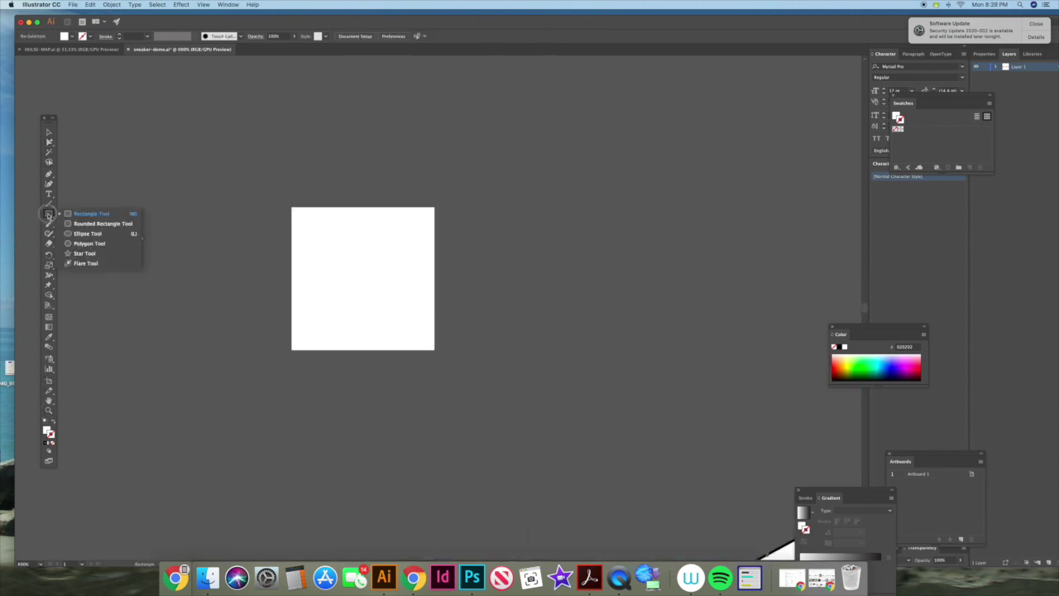
double_click(47, 431)
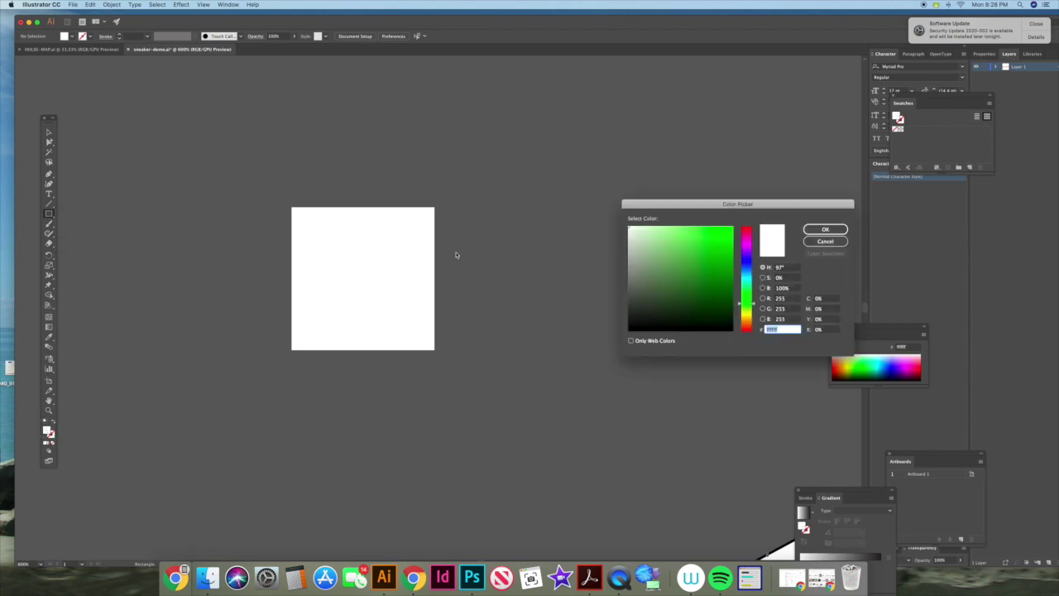
drag(630, 239, 629, 244)
click(825, 229)
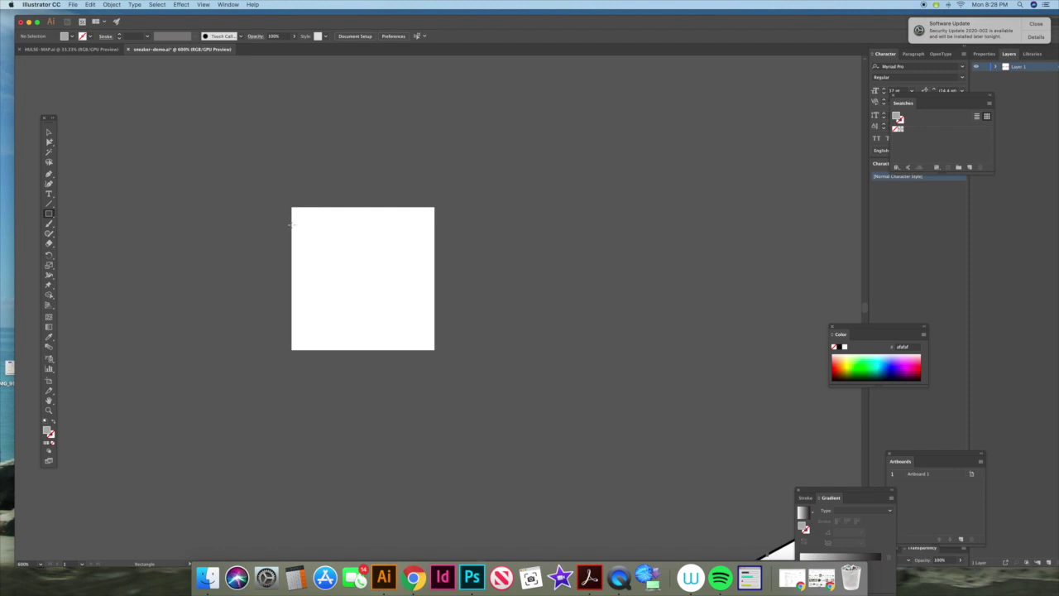
drag(291, 225, 430, 226)
key(a)
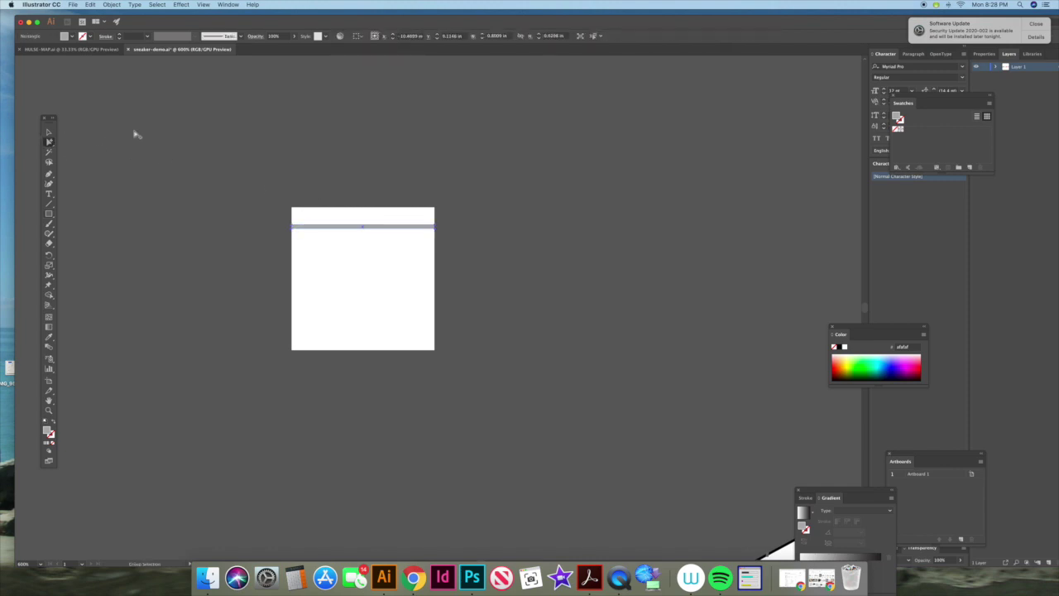
- Place two copies of the grey stripe across the white square below the first one, roughly evenly spaced, and deselect them
key(super+c)
key(super+v)
drag(467, 309, 394, 270)
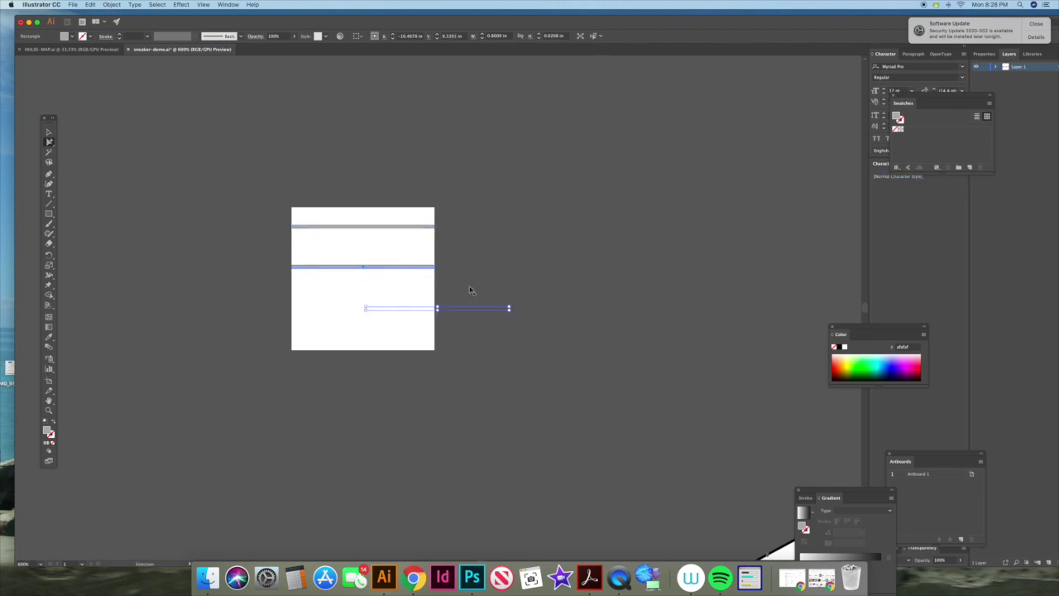
drag(471, 308, 394, 314)
click(442, 246)
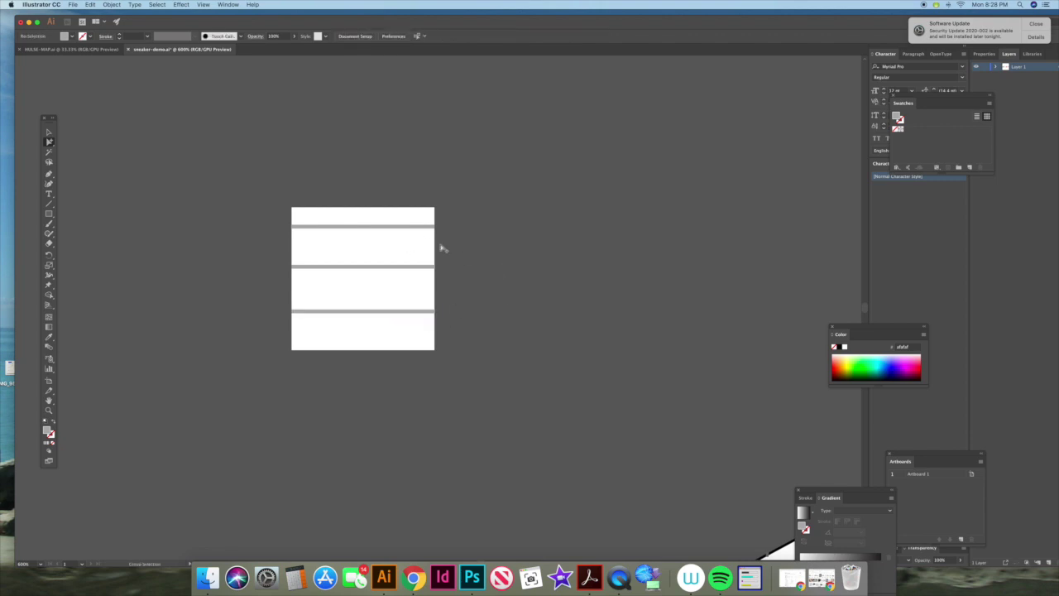
- Shift the three grey stripes slightly up on the white square and bring the third one closer to the second
click(393, 226)
shift+click(390, 267)
shift+click(387, 313)
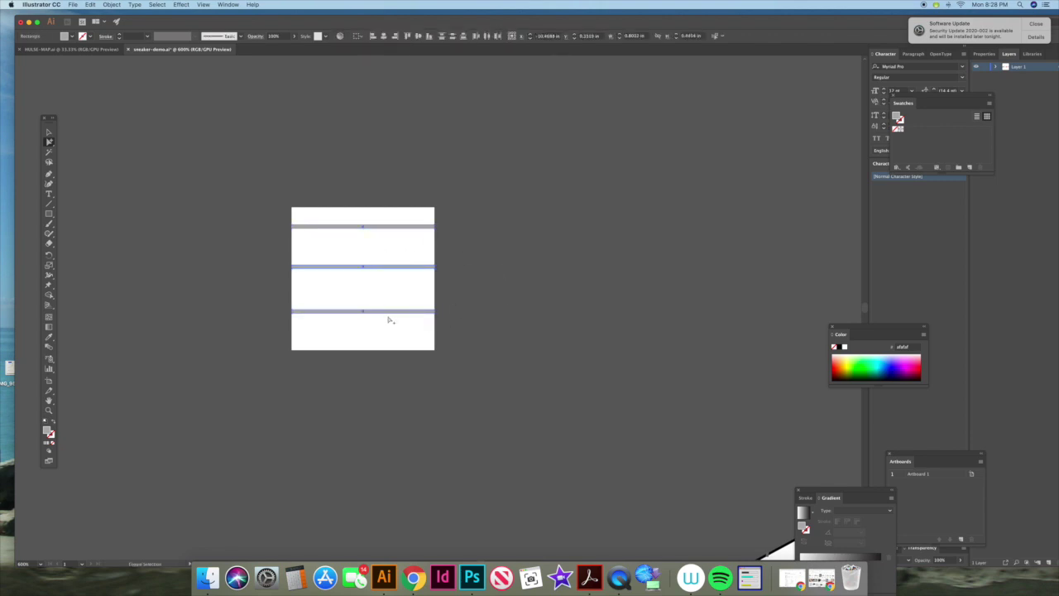
click(390, 314)
drag(391, 313, 406, 300)
- Place a fourth grey stripe across the square near its lower edge, without leaving a stray copy, and even out the stripe spacing
click(410, 311)
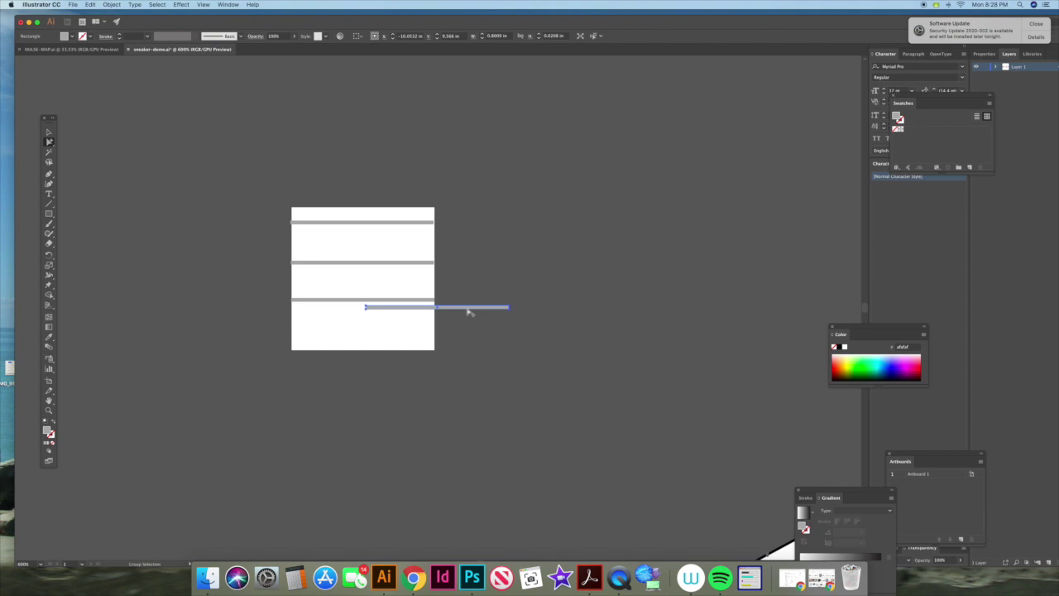
click(402, 333)
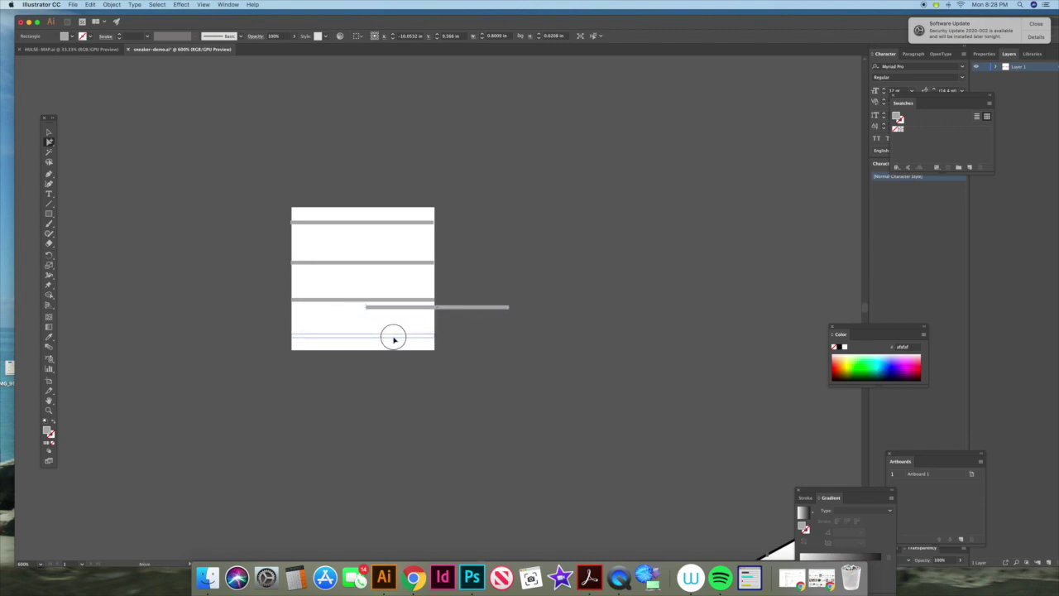
drag(394, 338, 393, 338)
click(470, 306)
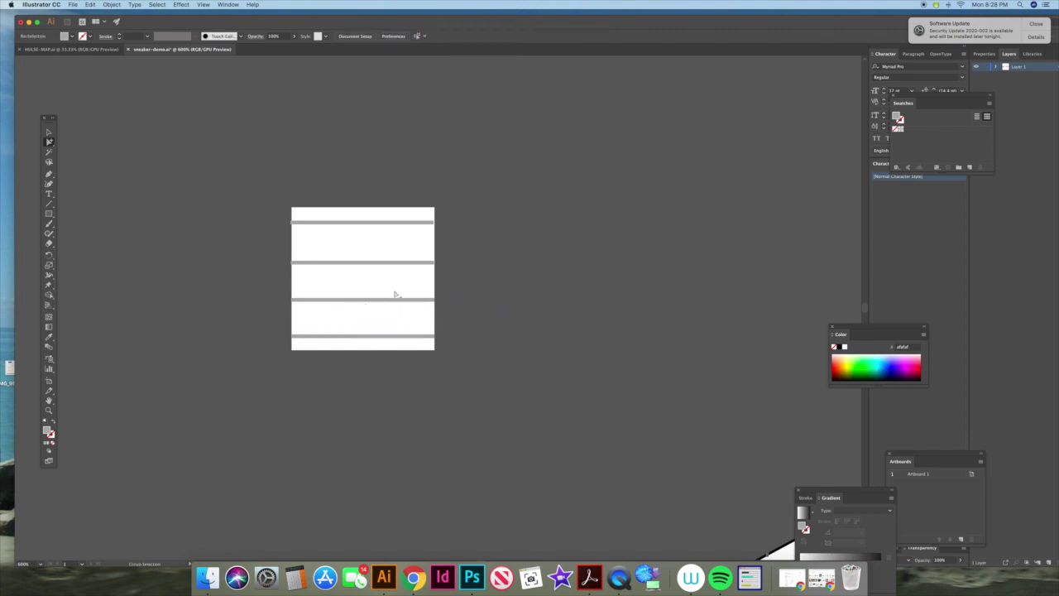
click(383, 258)
click(496, 263)
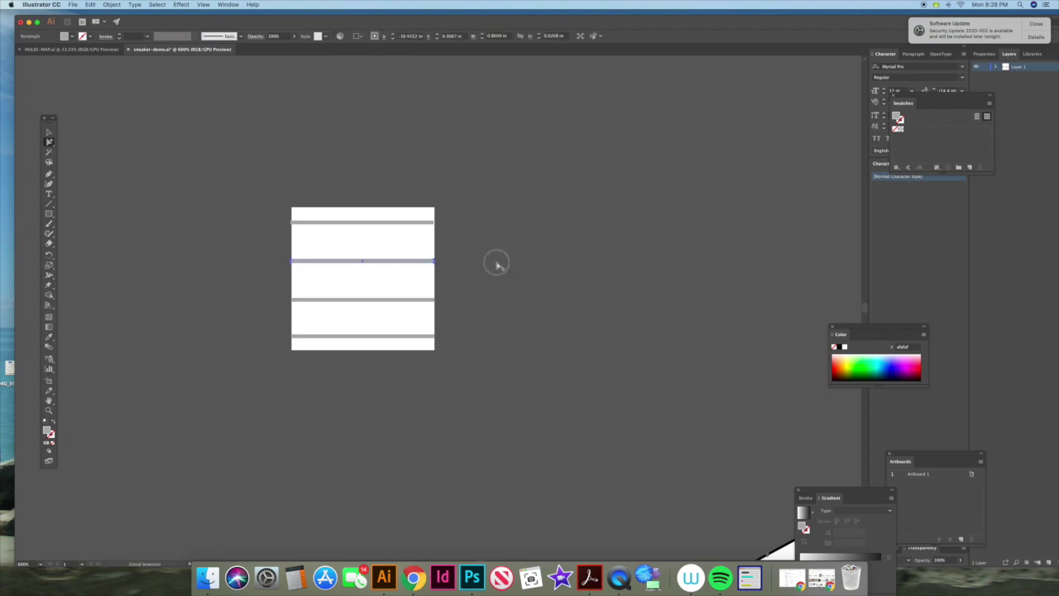
- Widen the upper two grey stripes to about 0.88 in so they extend past both sides of the white square
click(402, 260)
shift+click(416, 222)
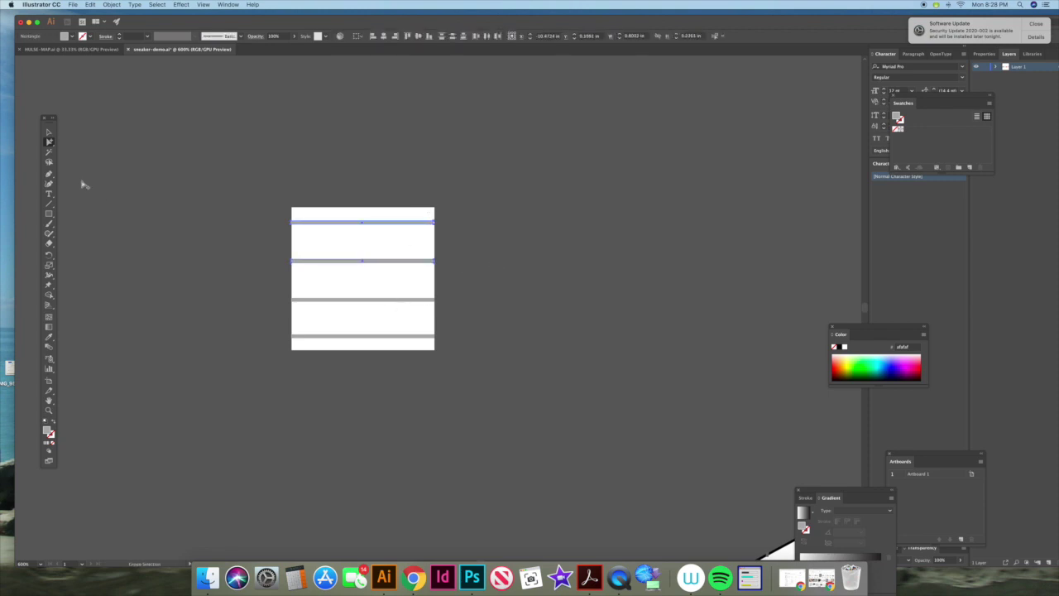
click(48, 133)
drag(434, 242, 440, 242)
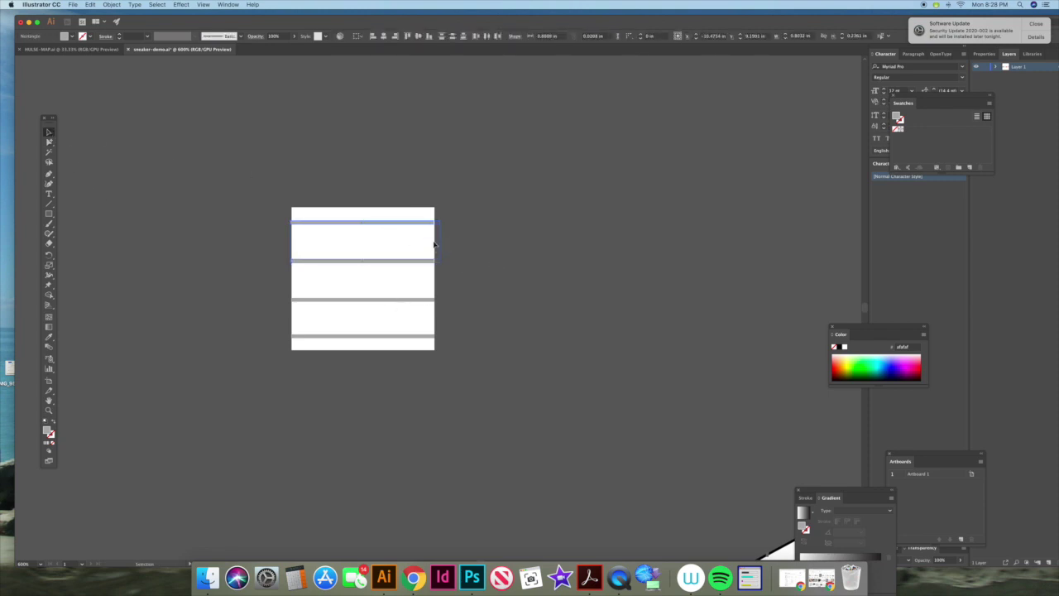
drag(290, 241, 283, 241)
- Widen the lower two grey stripes slightly past both sides of the white square and deselect them
click(339, 299)
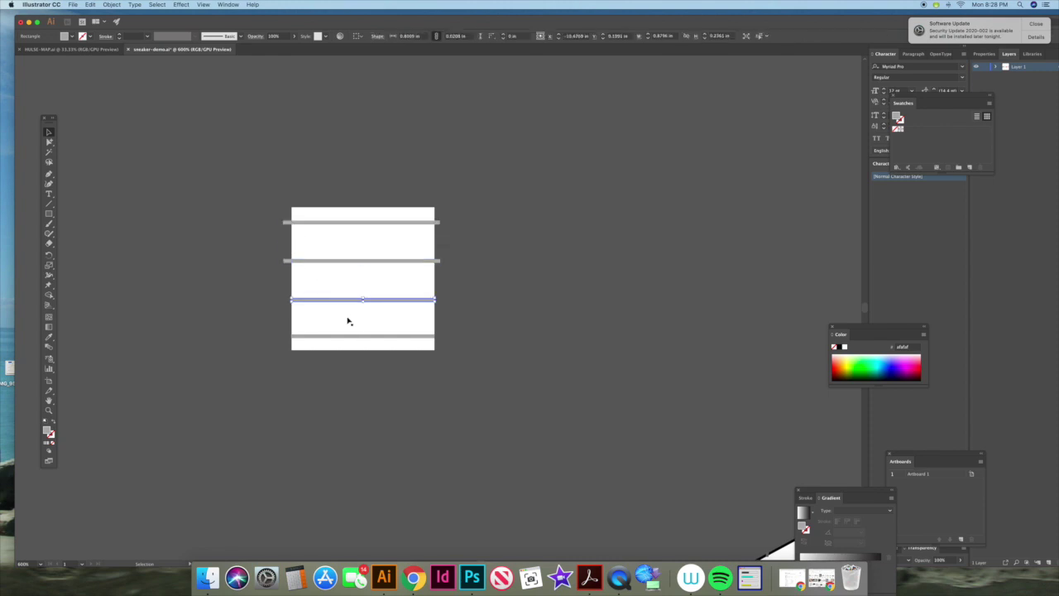
shift+click(366, 337)
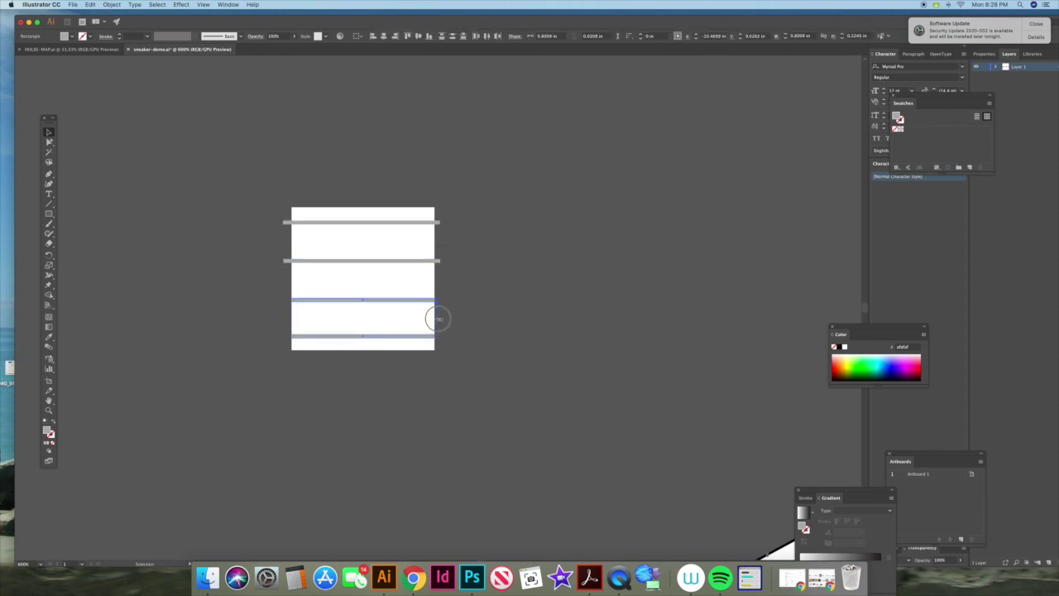
drag(433, 319, 439, 318)
drag(292, 319, 286, 318)
click(182, 213)
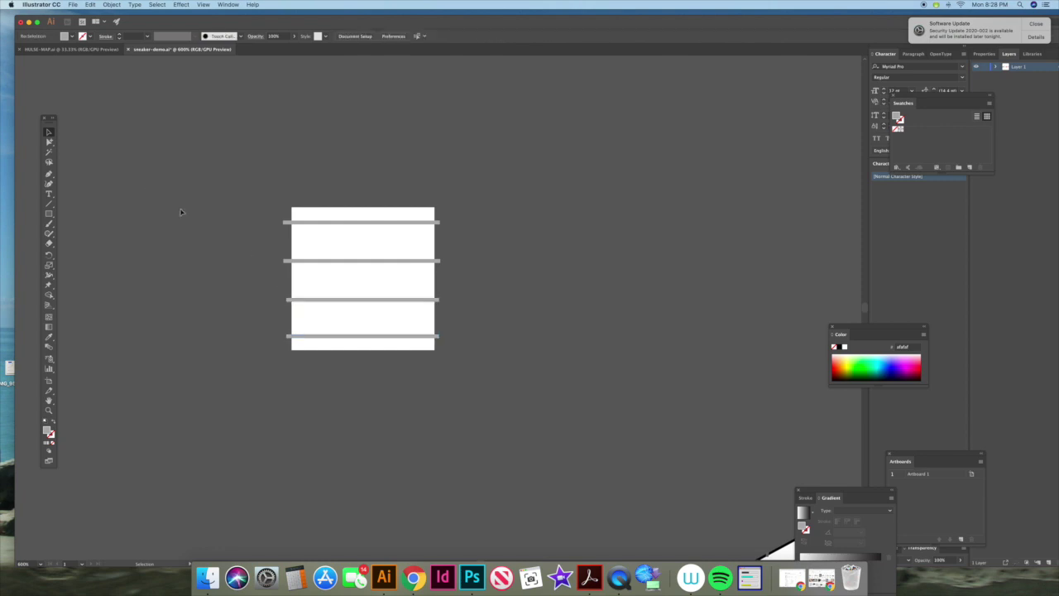
- Paste a copy of the white square in place, give it no fill and no outline, and send it to the back
click(49, 143)
click(345, 246)
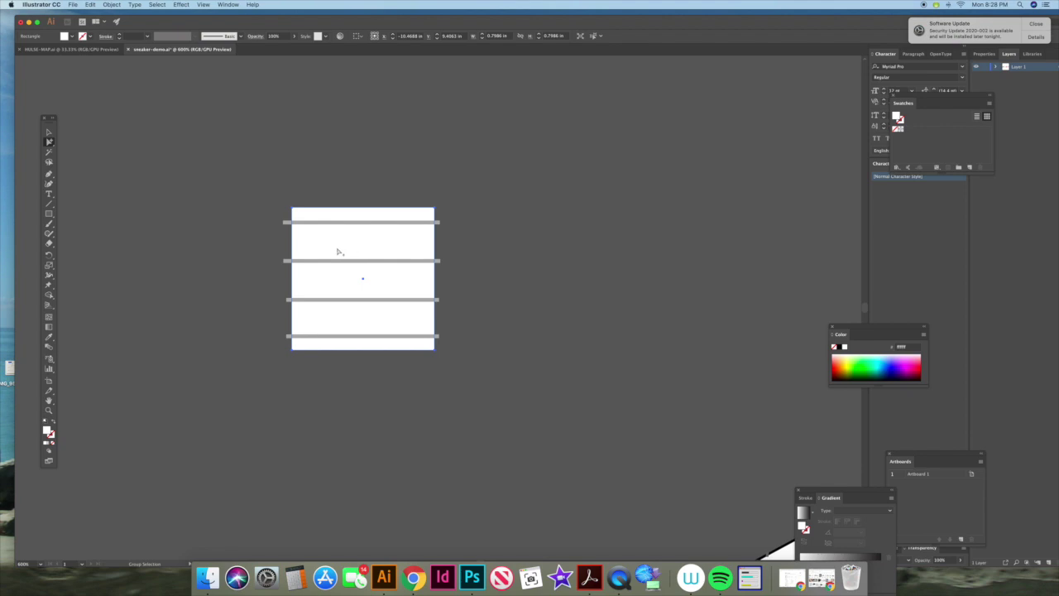
key(super+a)
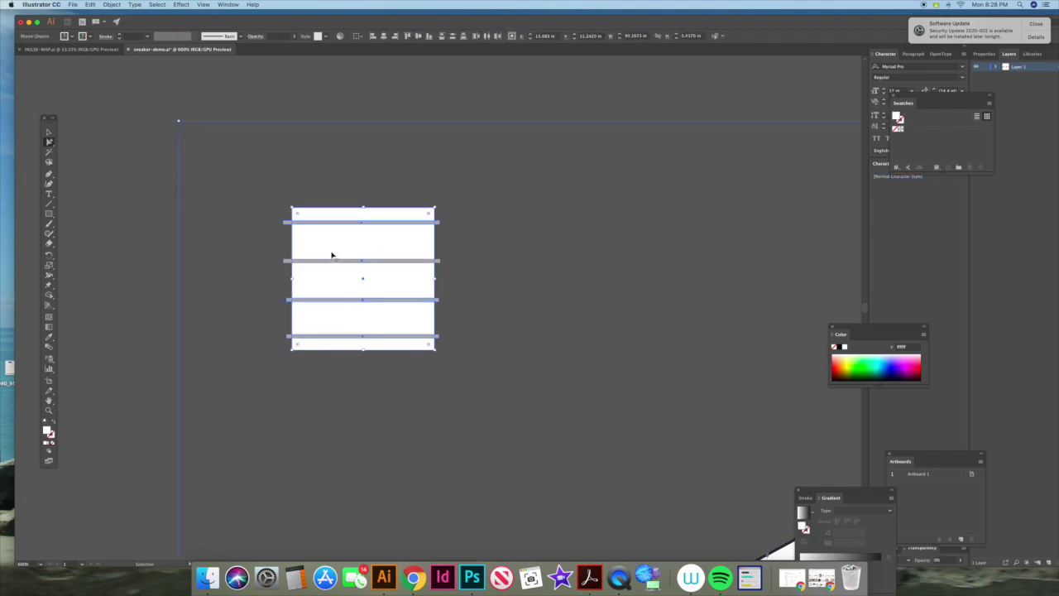
click(332, 255)
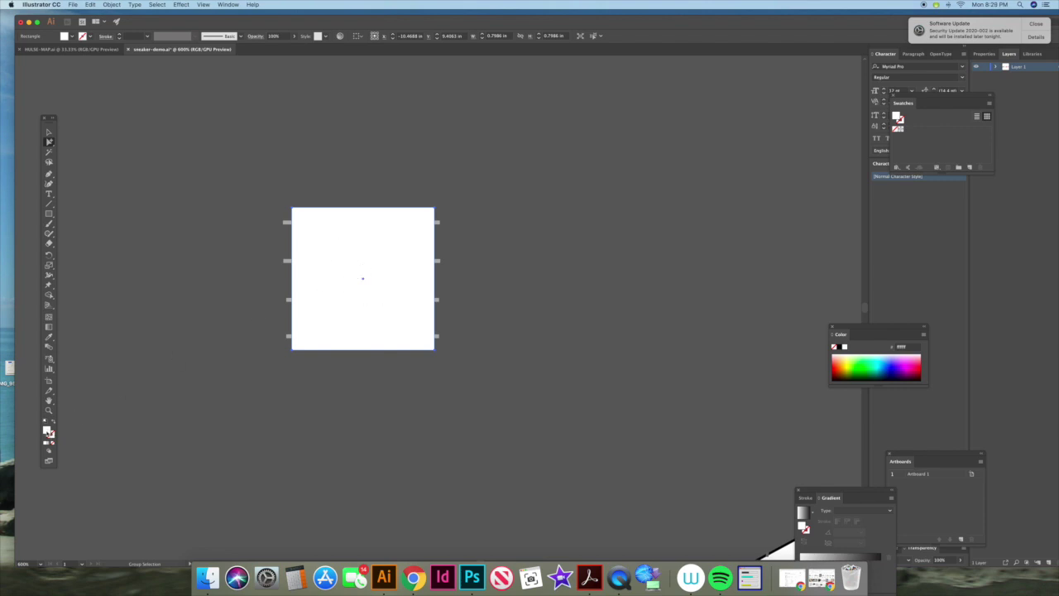
click(53, 442)
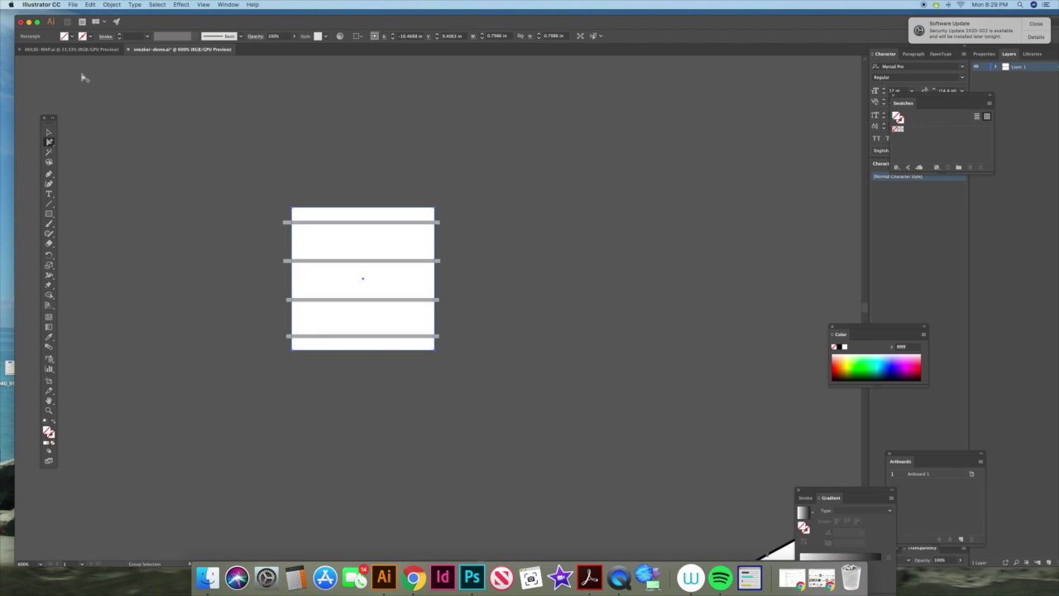
click(111, 5)
mouse_move(117, 23)
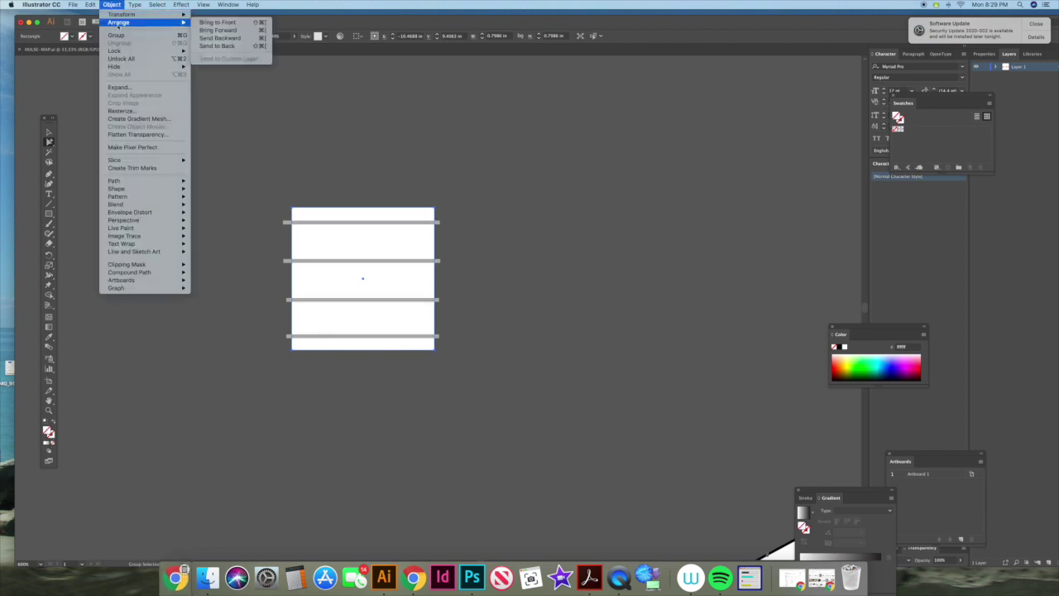
click(215, 46)
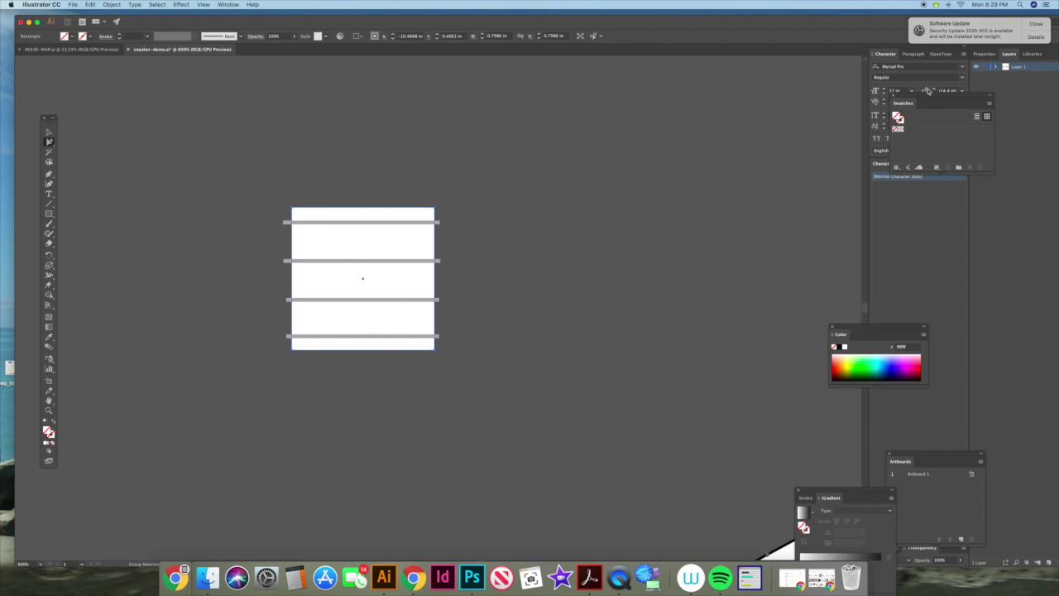
- Bring the Swatches panel near the artwork and add the selected square with its four stripes as a pattern swatch
drag(928, 90, 525, 187)
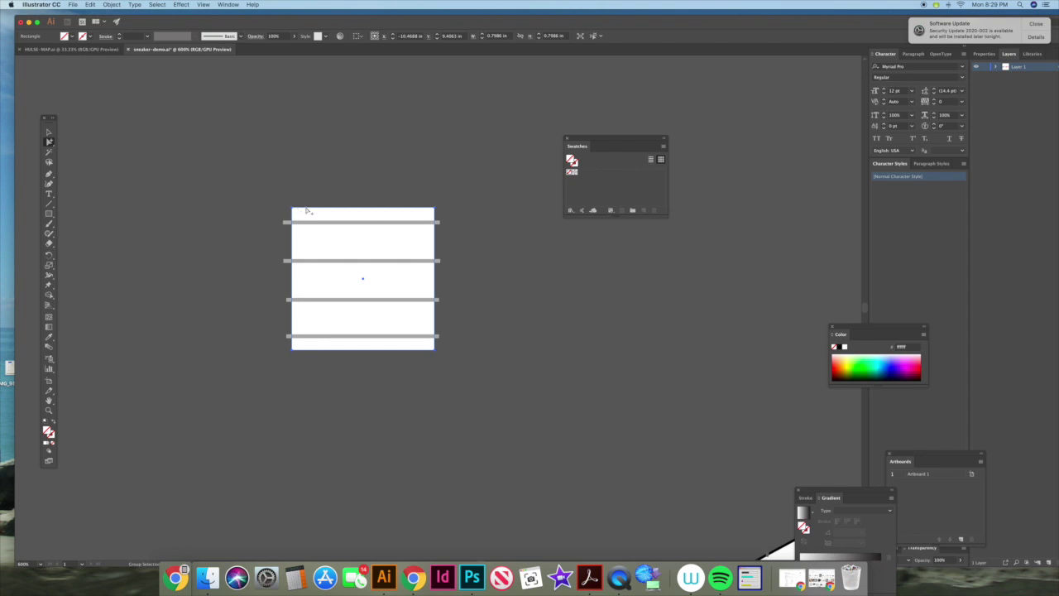
click(52, 132)
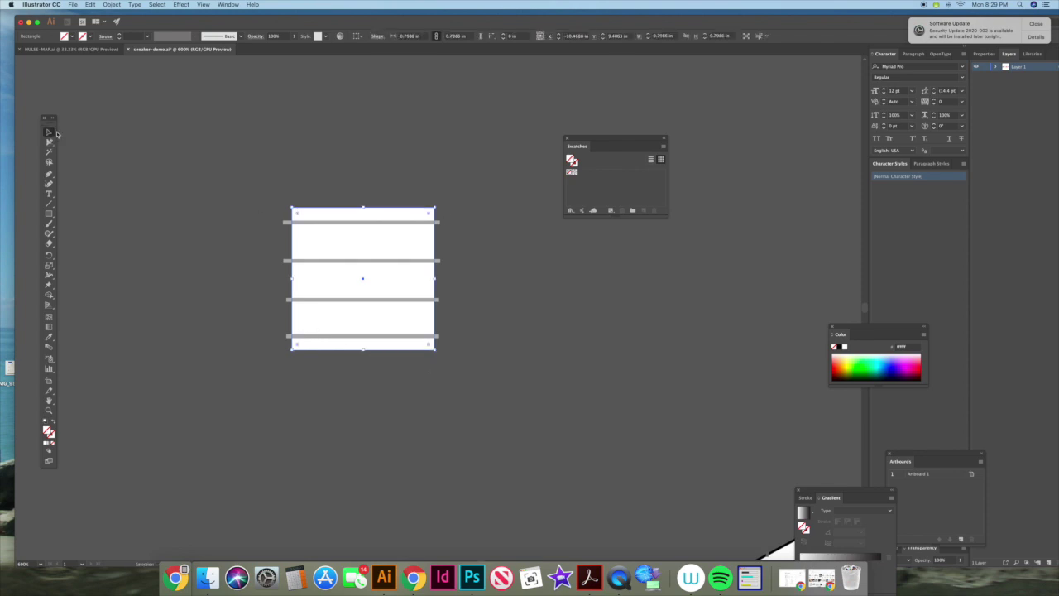
drag(227, 165, 517, 430)
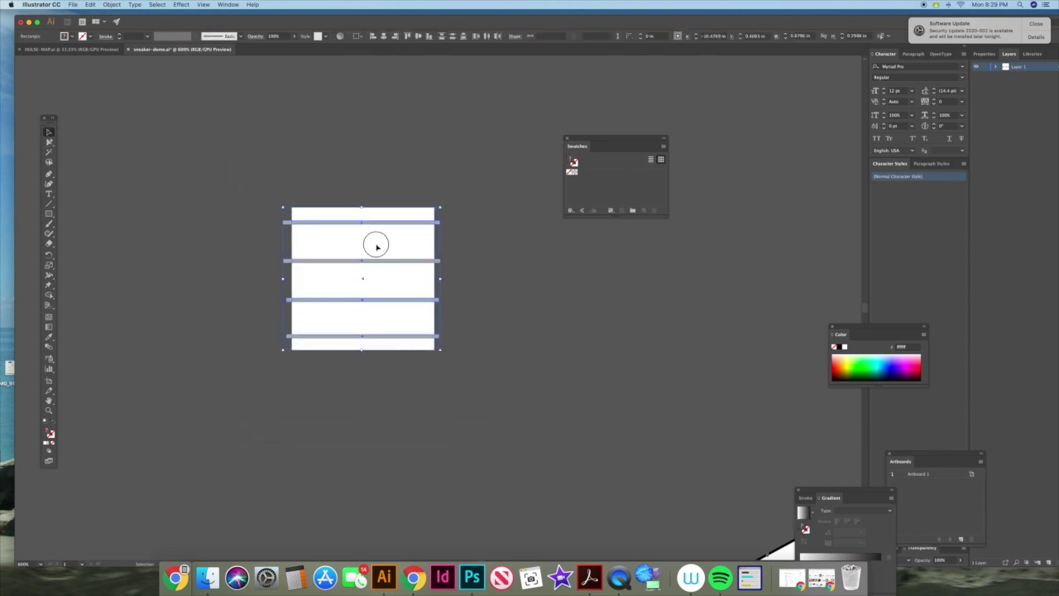
drag(376, 246, 583, 186)
key(Tab)
key(Tab)
click(229, 5)
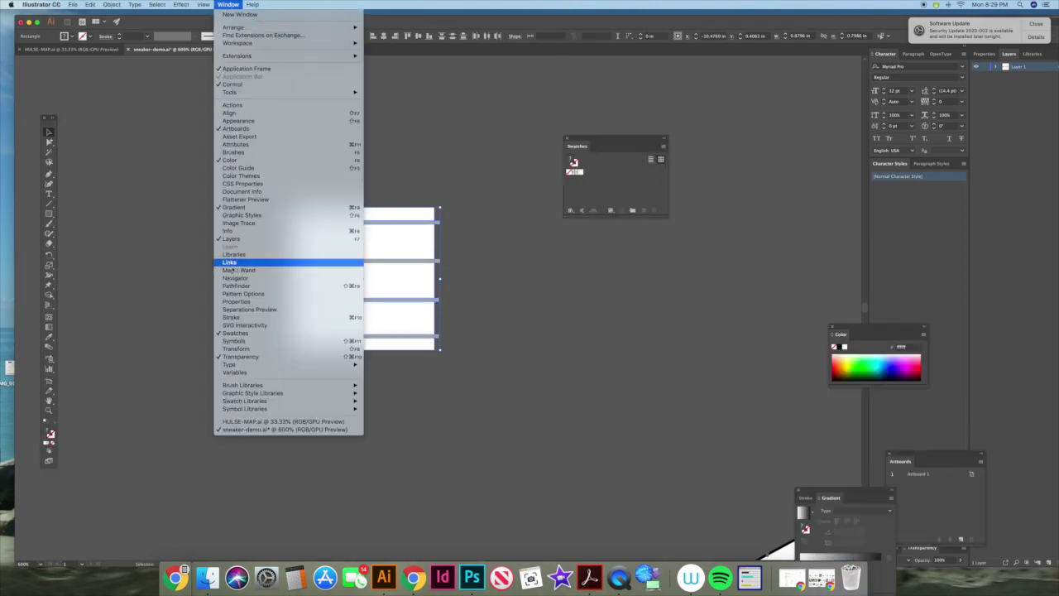
click(238, 334)
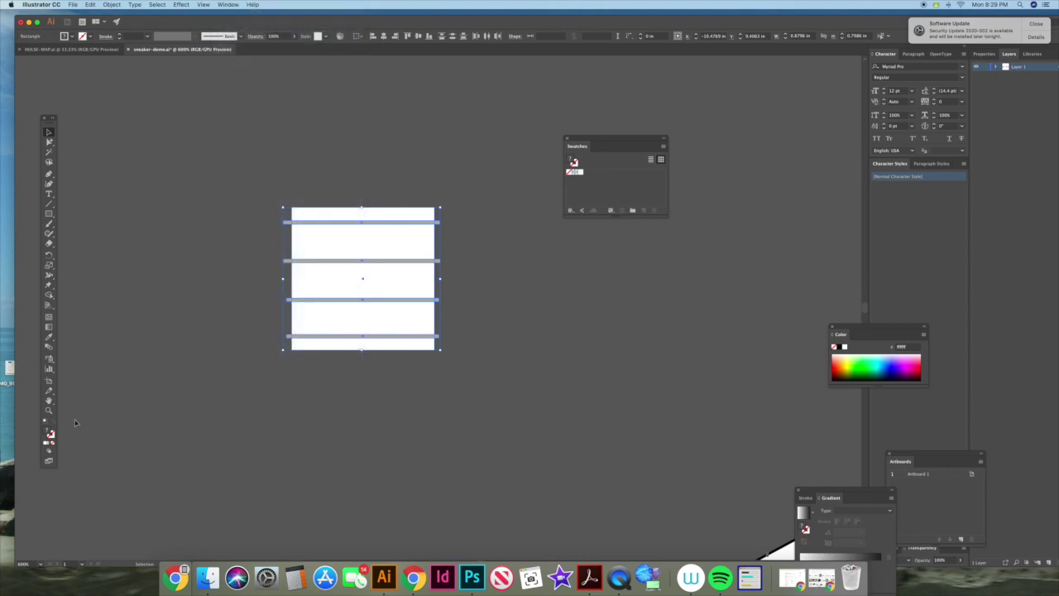
- Fill the small white panel beneath the sneaker's lowest lace with the striped pattern swatch and deselect it
key(h)
drag(369, 401, 317, 296)
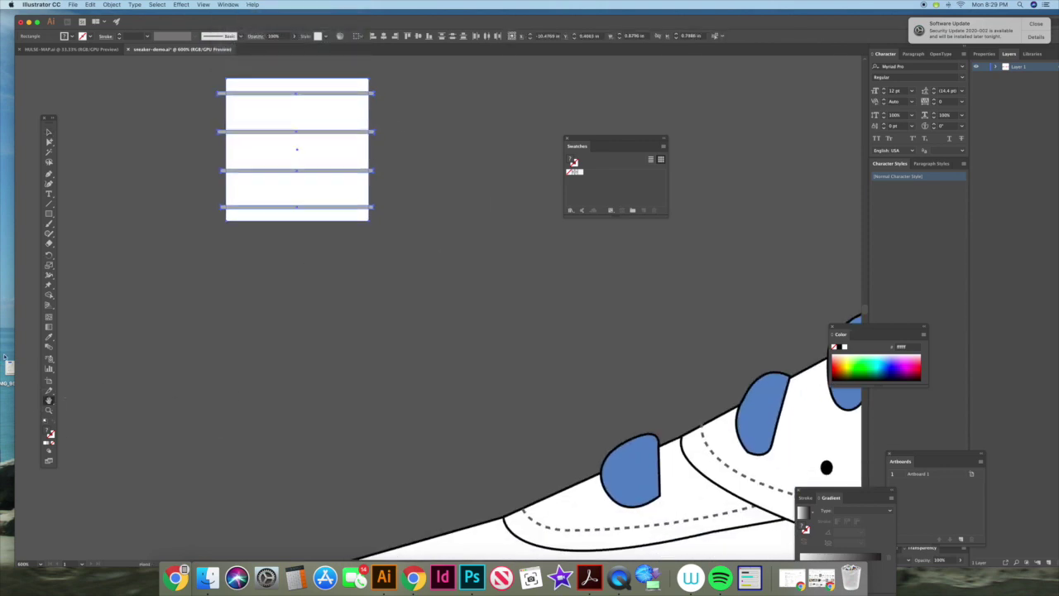
key(super+minus)
key(super+minus)
drag(643, 349, 342, 322)
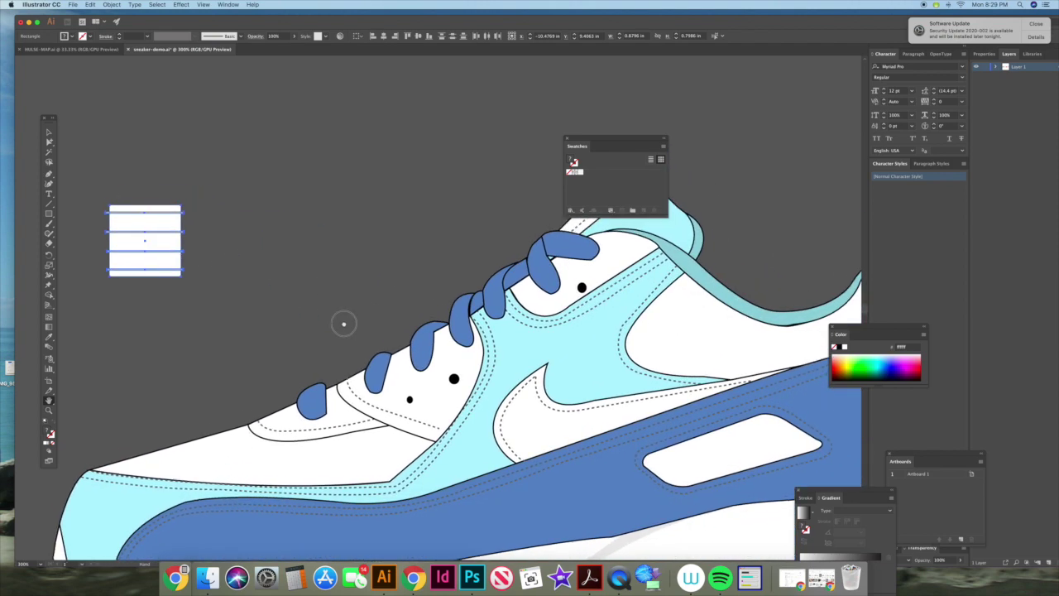
click(49, 141)
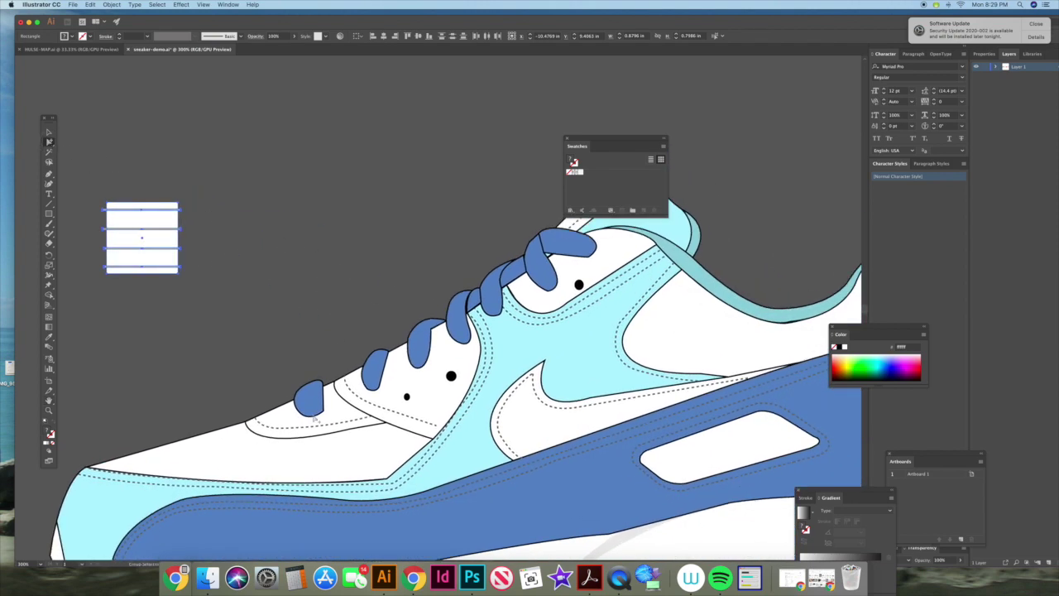
click(293, 441)
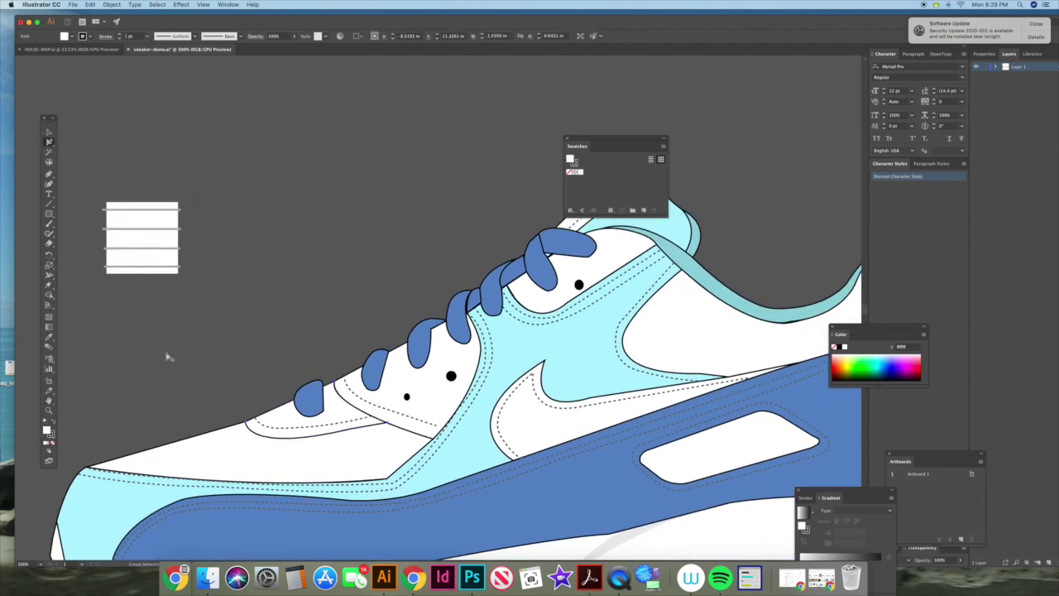
click(580, 173)
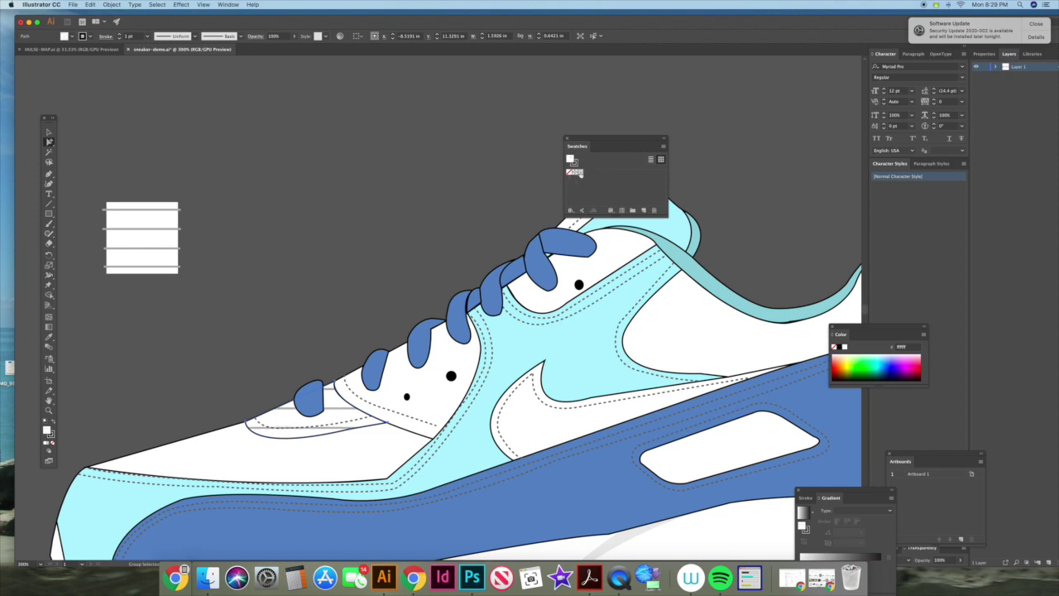
click(336, 327)
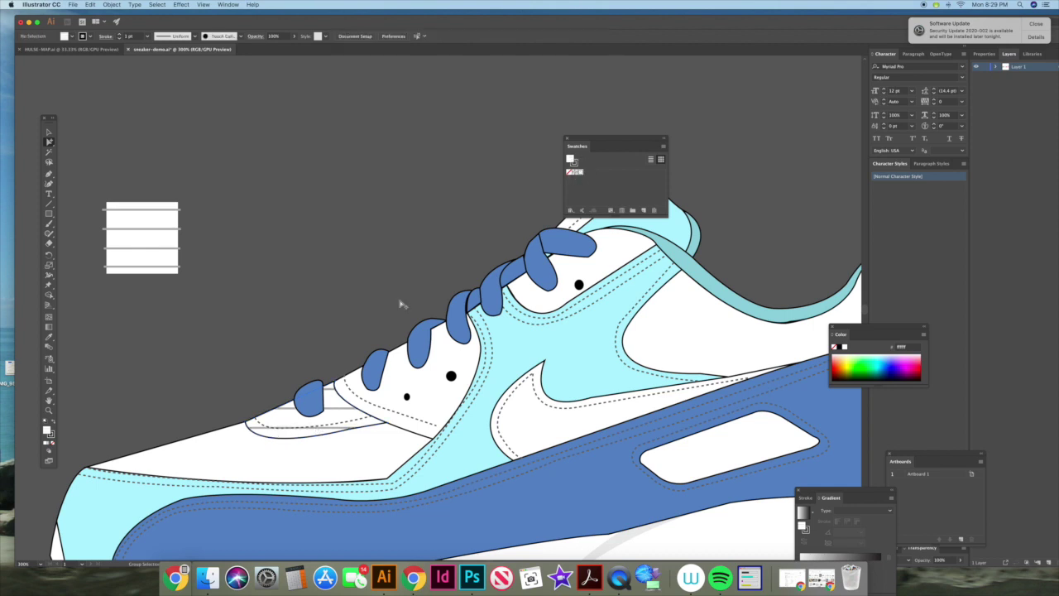
- Apply the striped pattern swatch to the white panel beneath the top lace and the white cut-out in the blue side panel
click(522, 303)
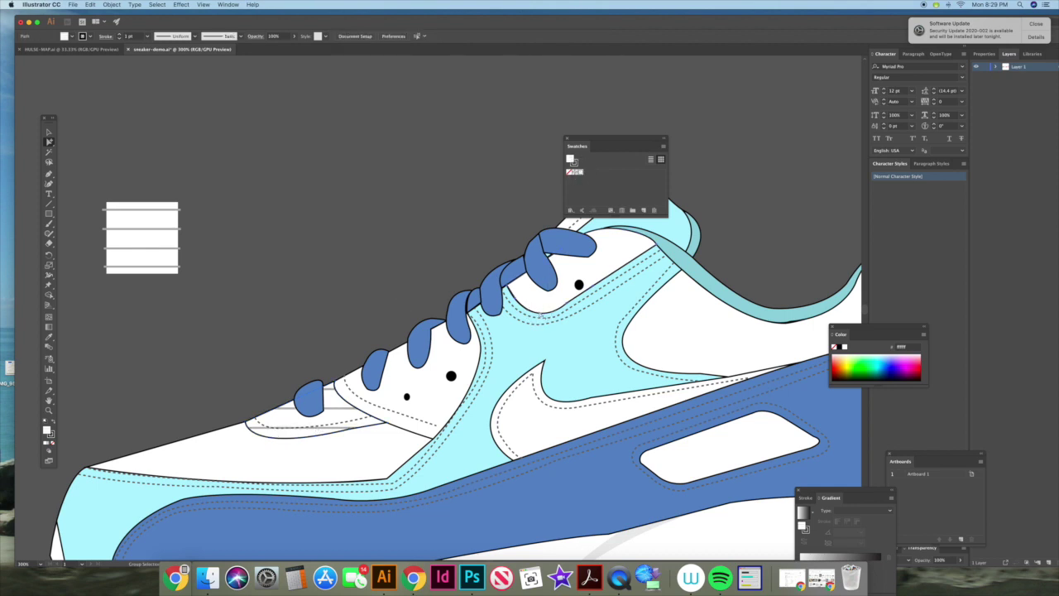
click(579, 172)
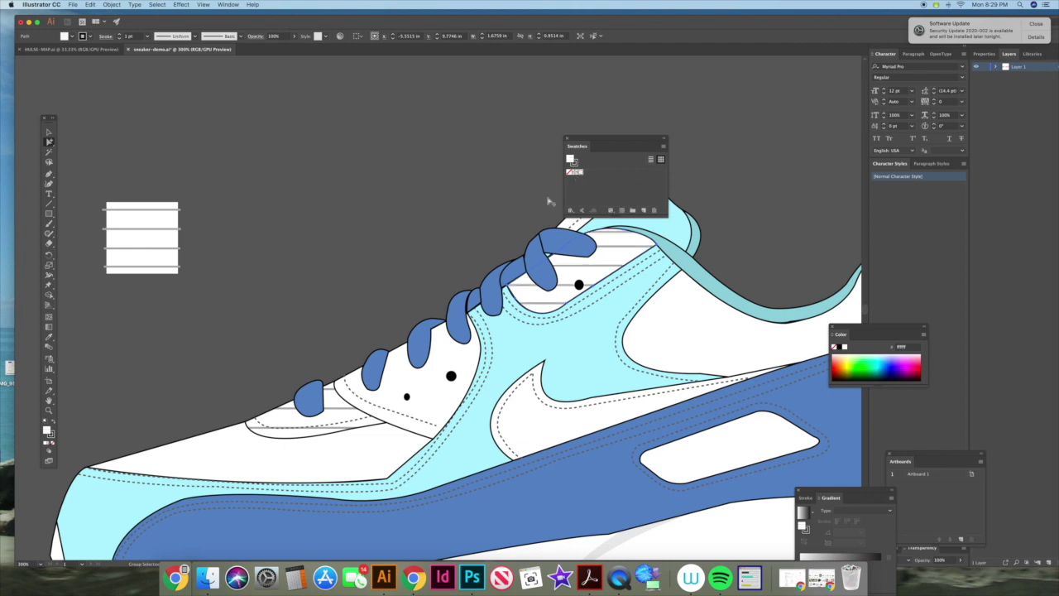
click(708, 436)
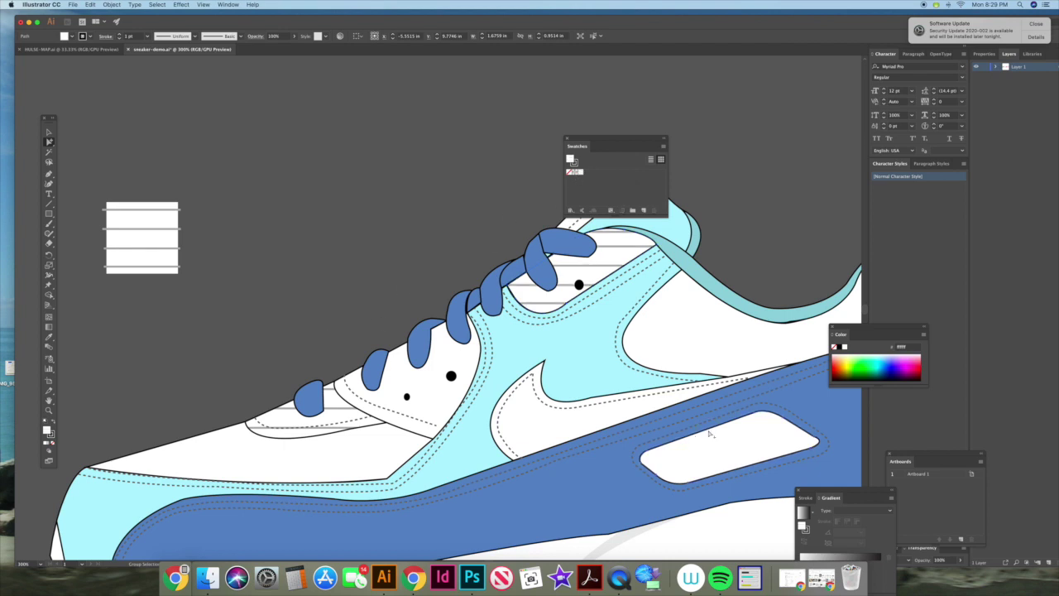
click(579, 172)
click(467, 239)
- Fill the light blue heel panel with the striped pattern swatch and deselect it
key(h)
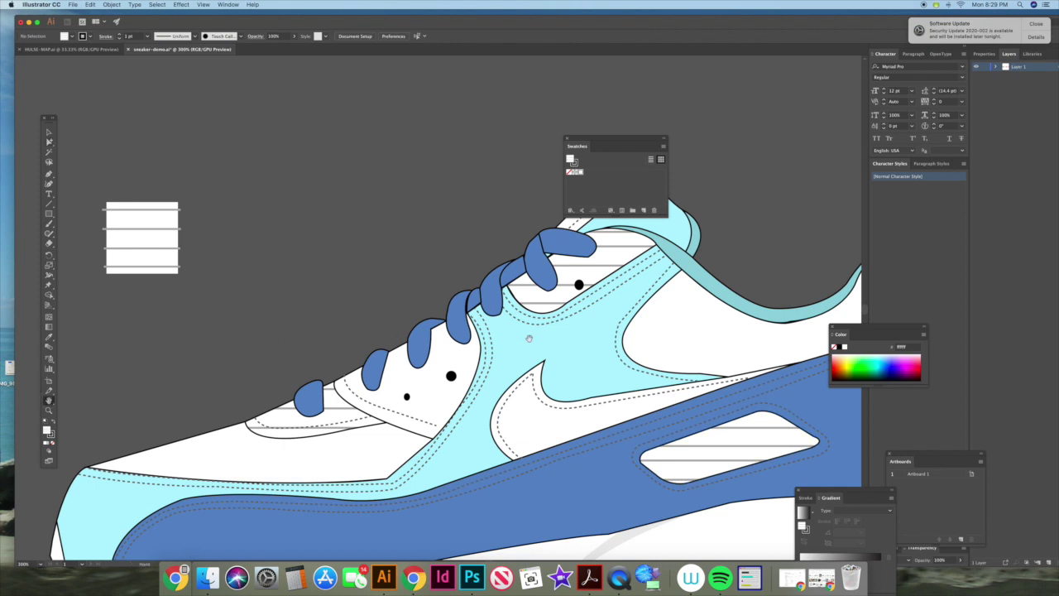
drag(529, 338, 255, 349)
key(a)
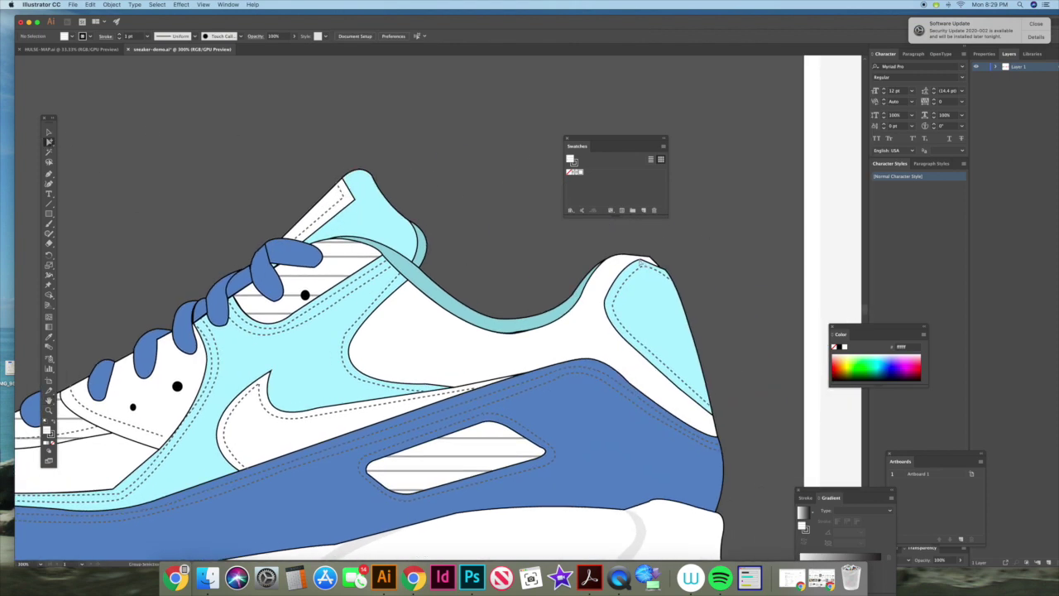
click(640, 263)
click(574, 171)
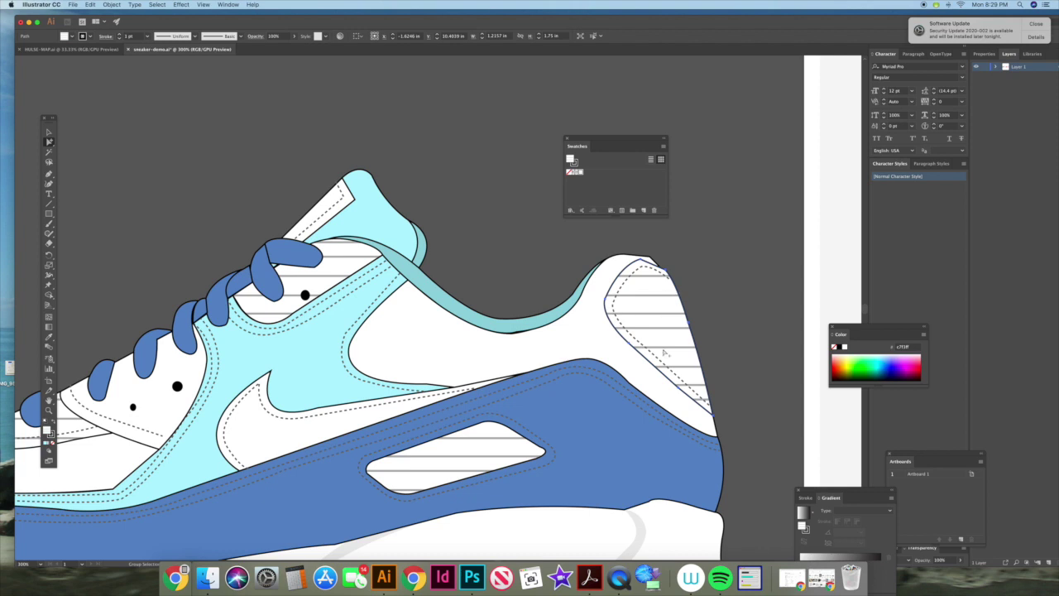
click(721, 298)
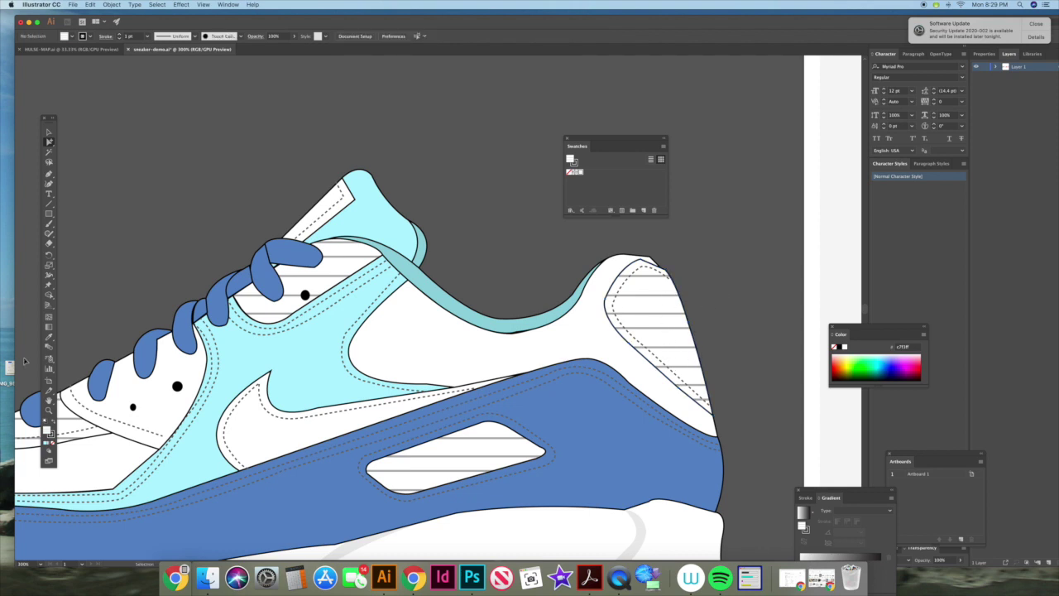
key(super+minus)
click(48, 399)
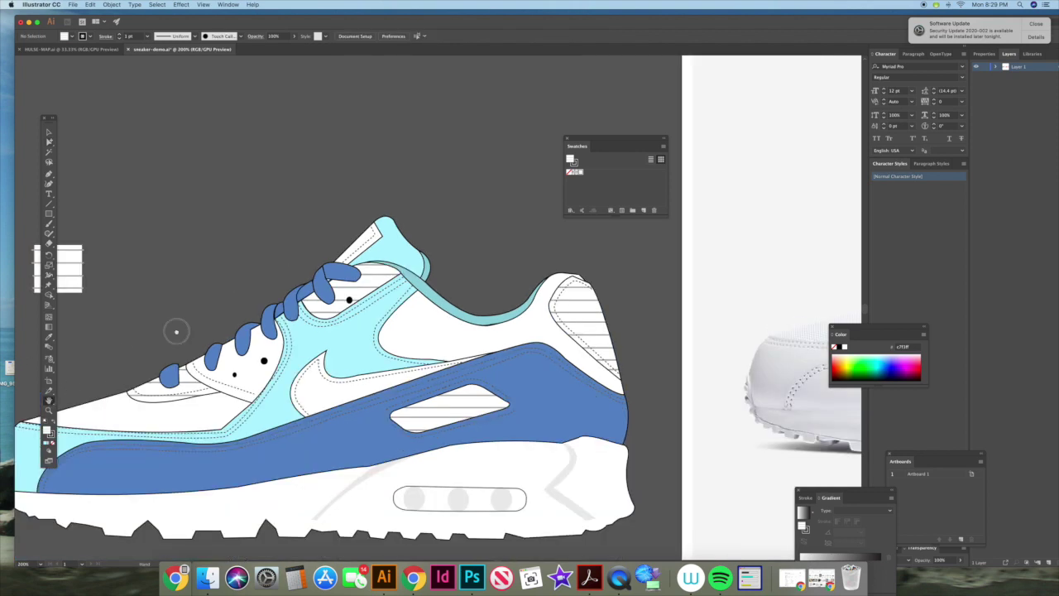
- Shrink the striped square to about 0.33 in and add it as a finer pattern swatch
drag(177, 330, 366, 343)
drag(406, 310, 343, 298)
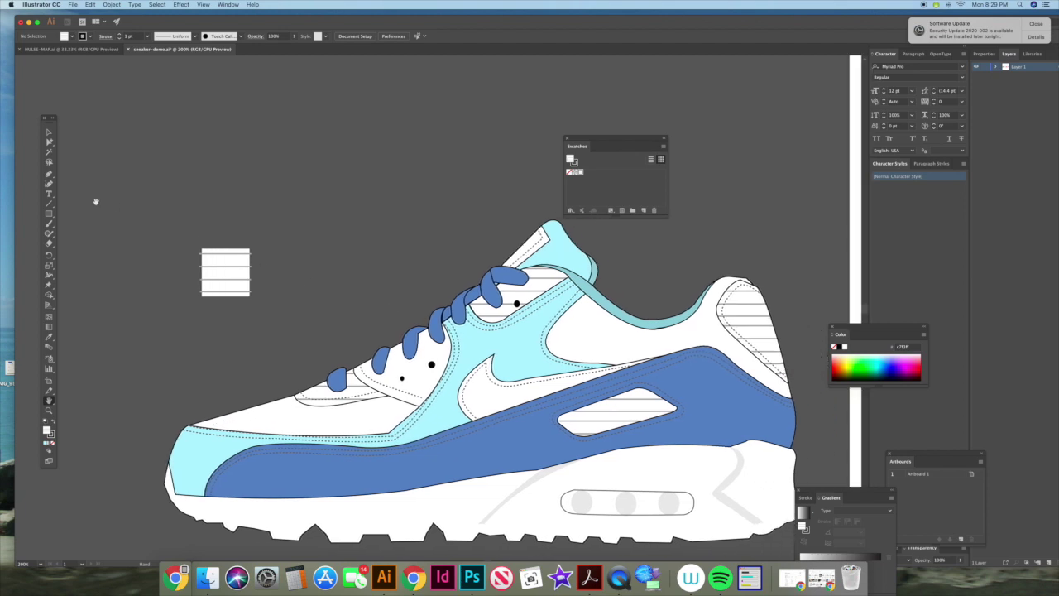
click(49, 133)
drag(281, 319, 569, 173)
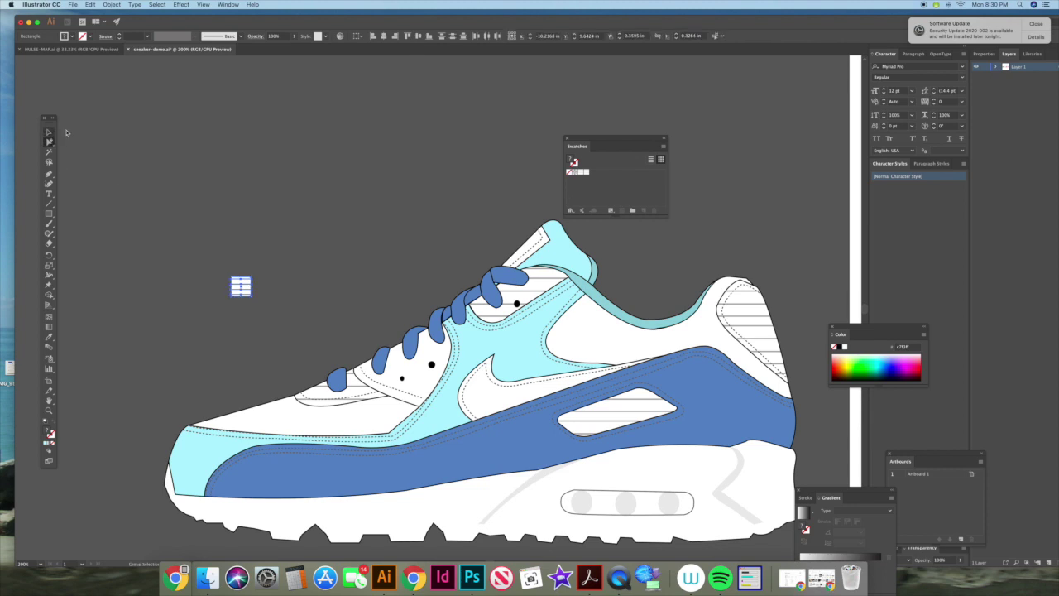
- Apply the finer striped swatch to the panels beneath the top and lowest laces, the heel panel and the blue side cut-out, then deselect
click(542, 266)
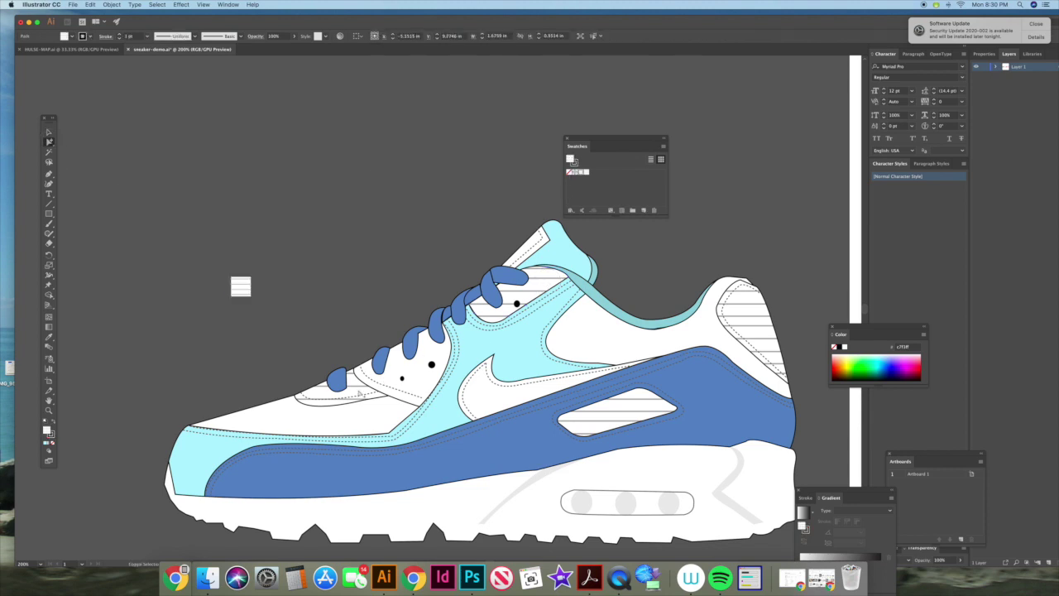
shift+click(430, 383)
shift+click(741, 329)
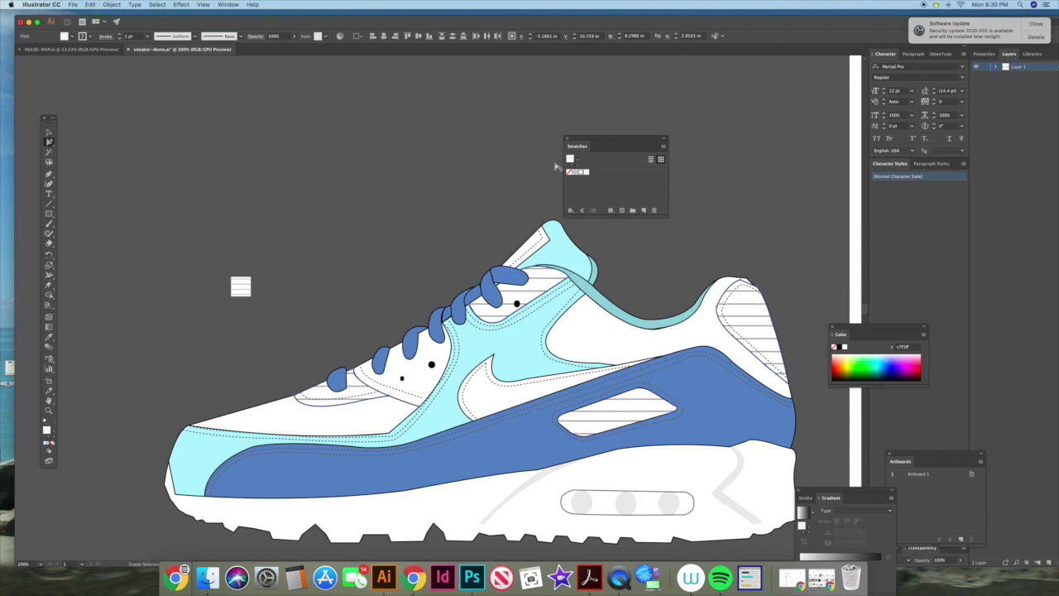
click(584, 174)
click(452, 225)
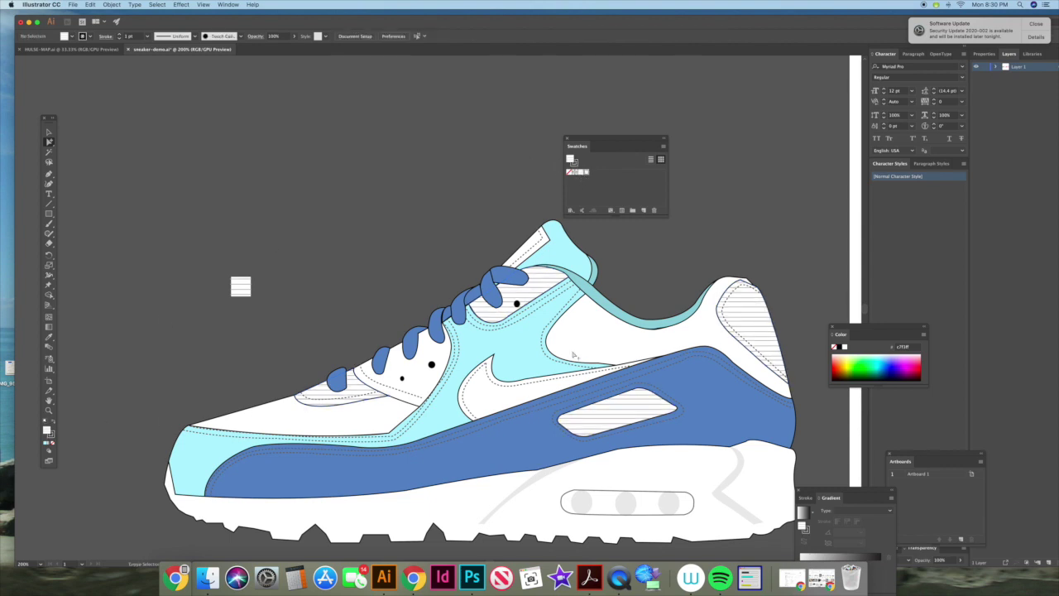
click(49, 401)
drag(656, 373, 328, 361)
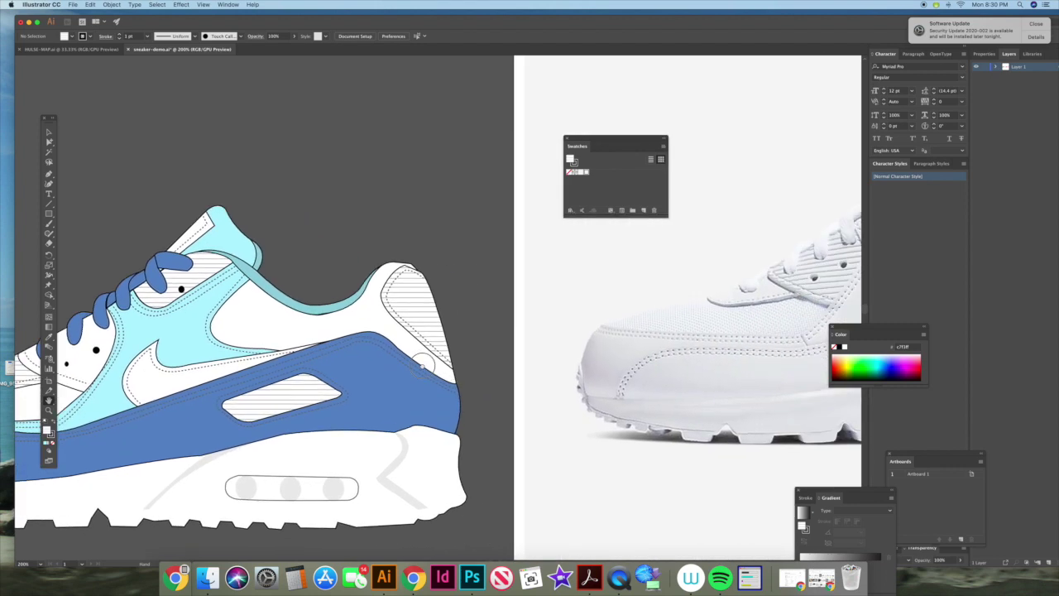
drag(536, 335, 418, 327)
scroll(603, 325, left, 8)
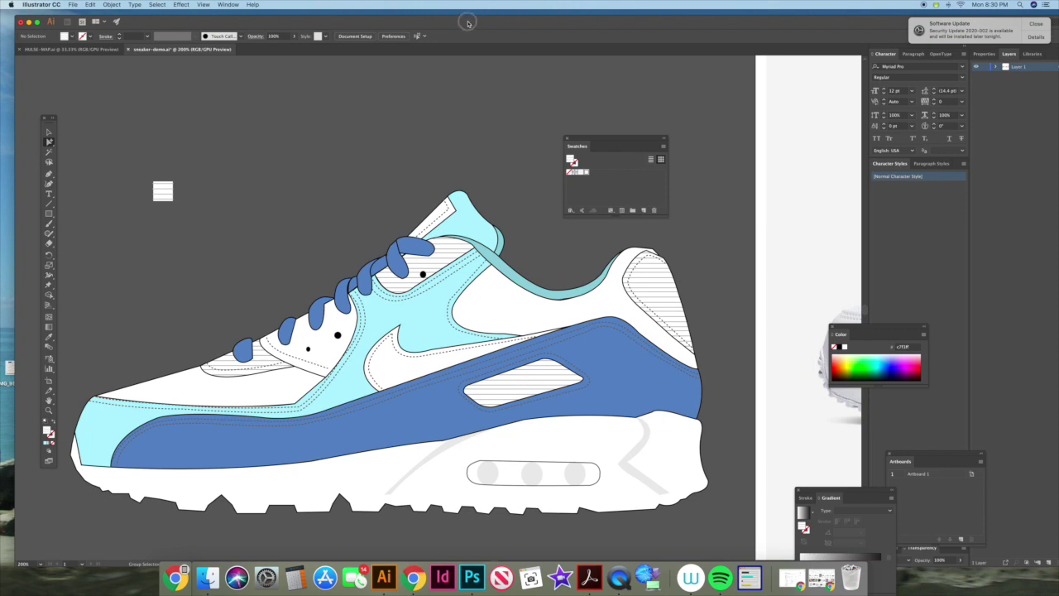
- Switch to Chrome's image results and search for "mesh vector swatch"
double_click(467, 23)
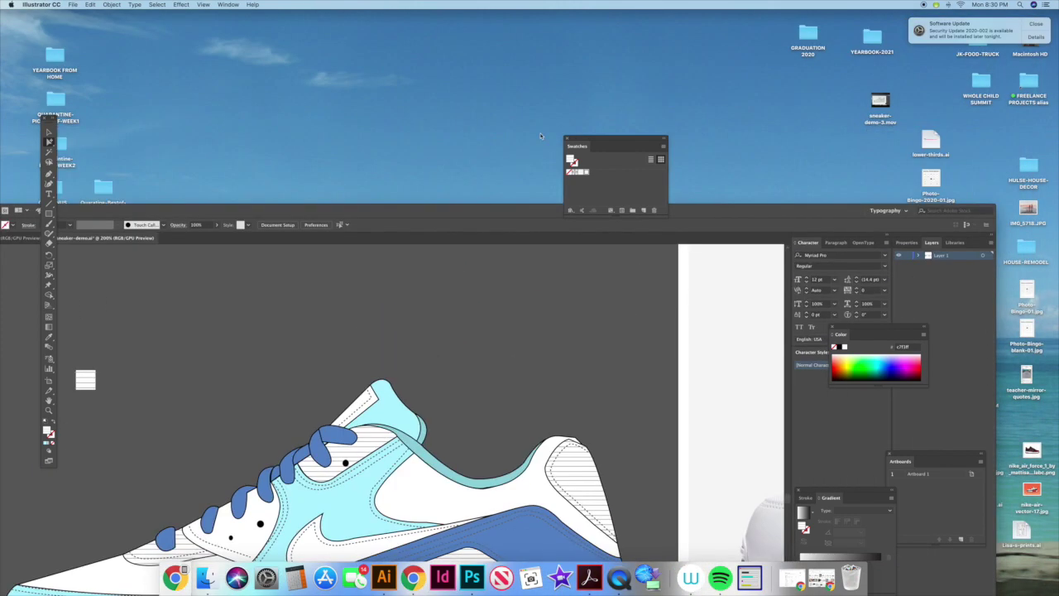
double_click(728, 214)
click(413, 576)
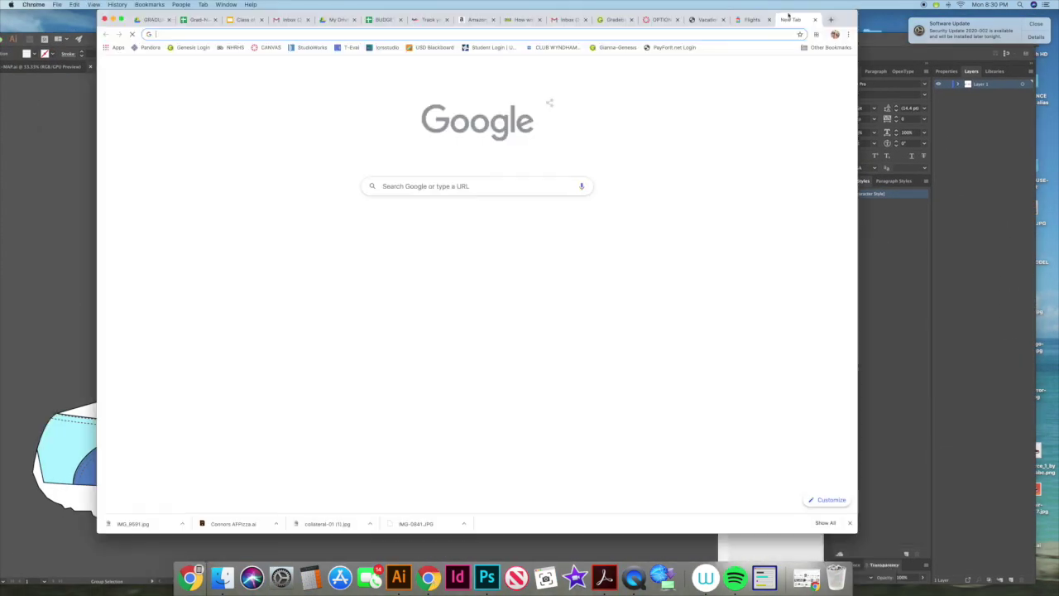
click(810, 578)
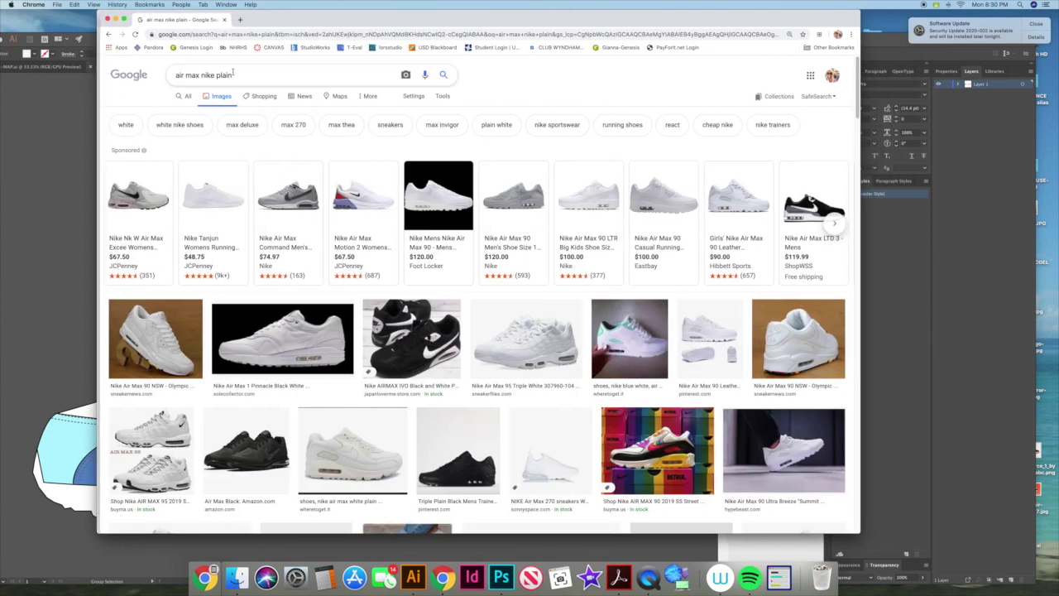
triple_click(232, 73)
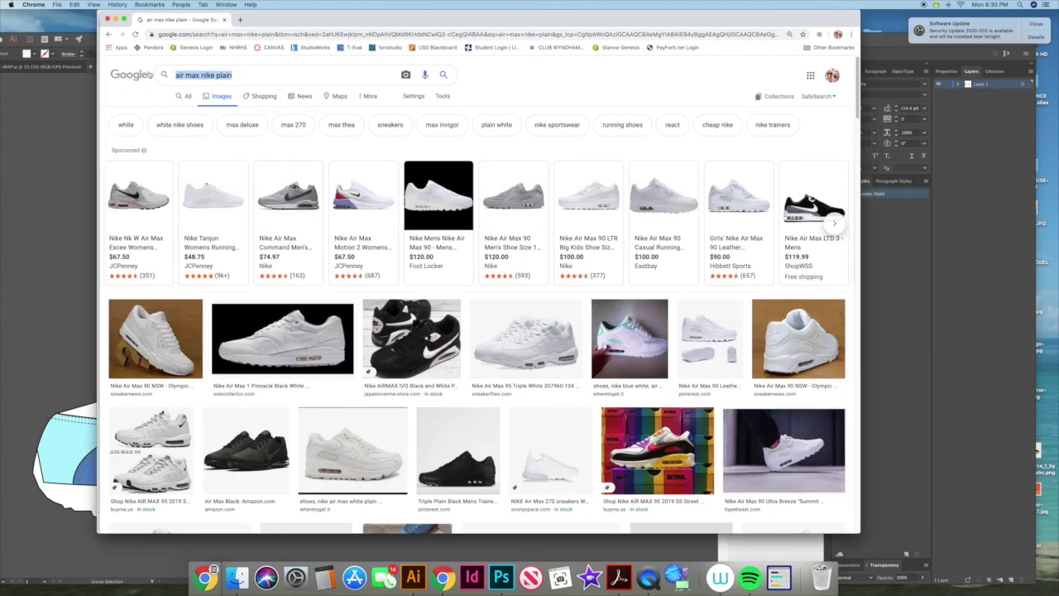
text(mesh vector )
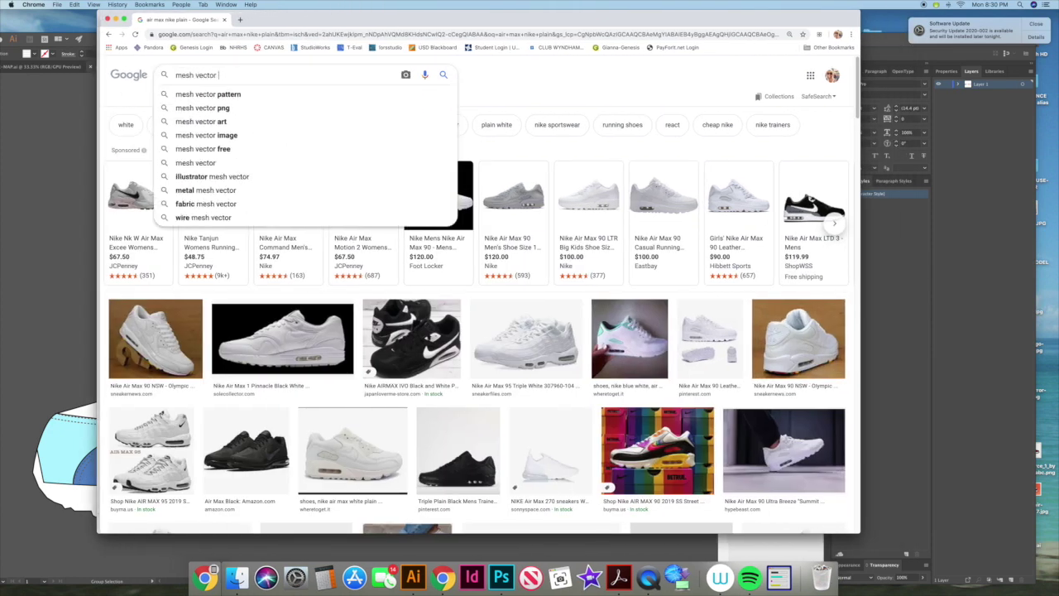
text(swatch)
key(Return)
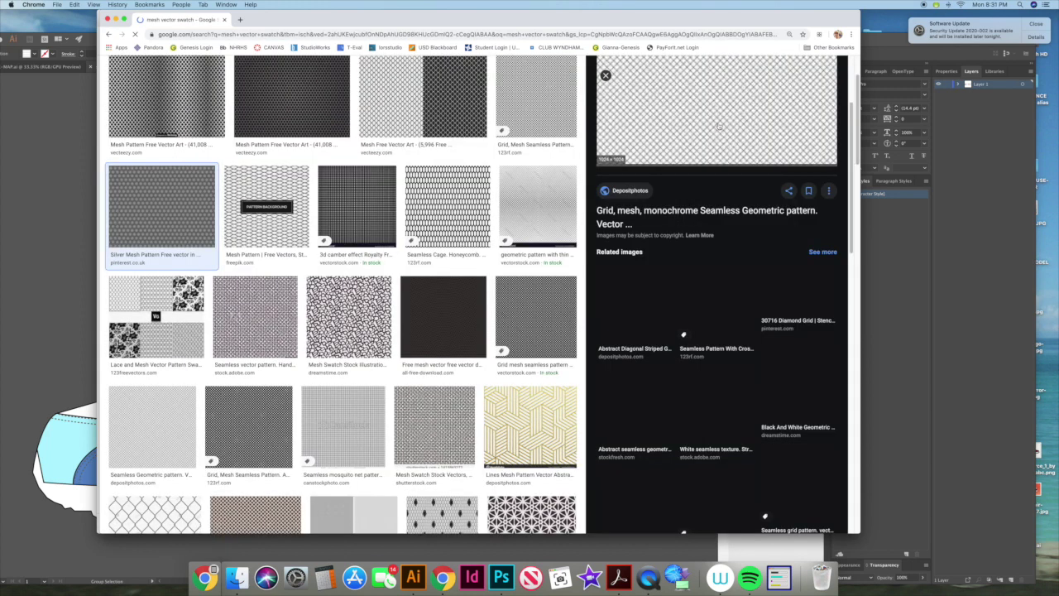
- Copy the monochrome diagonal grid mesh image and paste it into the sneaker document in Illustrator
right_click(719, 124)
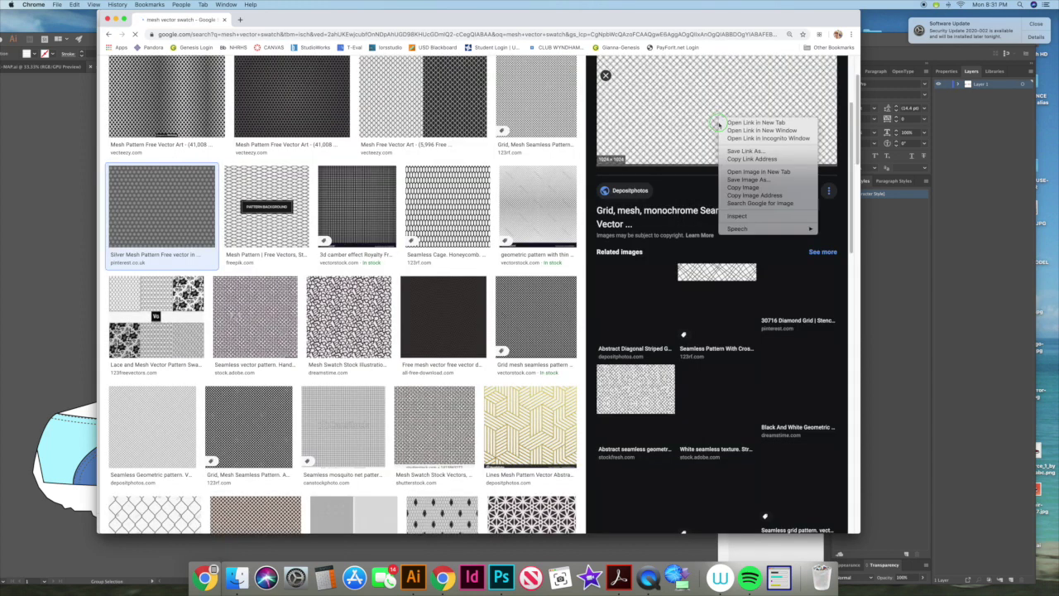
click(742, 187)
key(super+Tab)
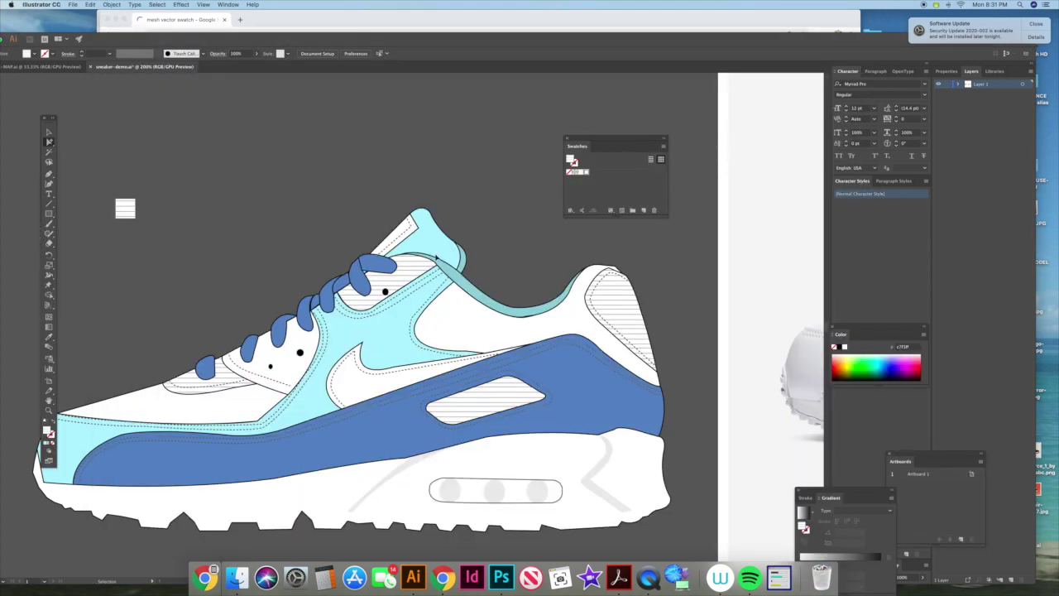
key(super+v)
click(609, 412)
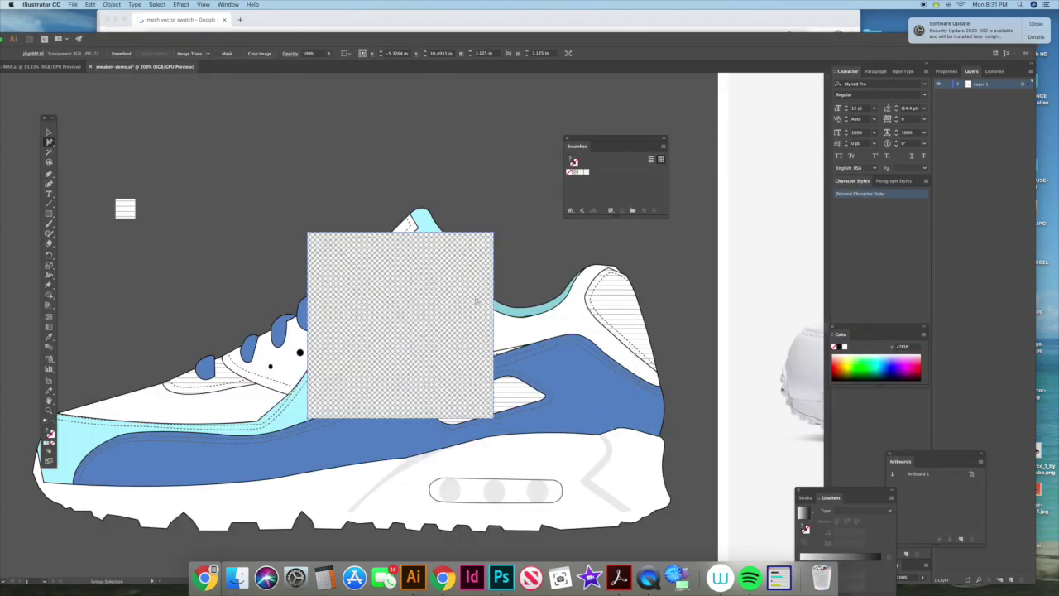
- Shrink the pasted mesh image to about 1.32 in square and add it as a pattern swatch, moving it off the sneaker
click(49, 131)
drag(307, 233, 415, 340)
drag(449, 376, 611, 190)
click(49, 141)
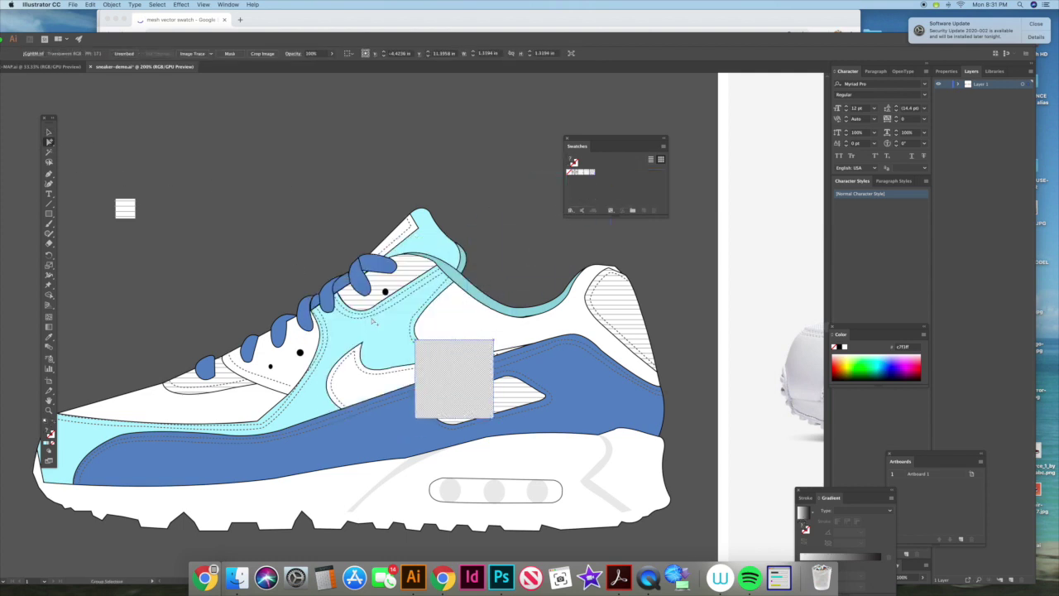
drag(451, 359, 361, 170)
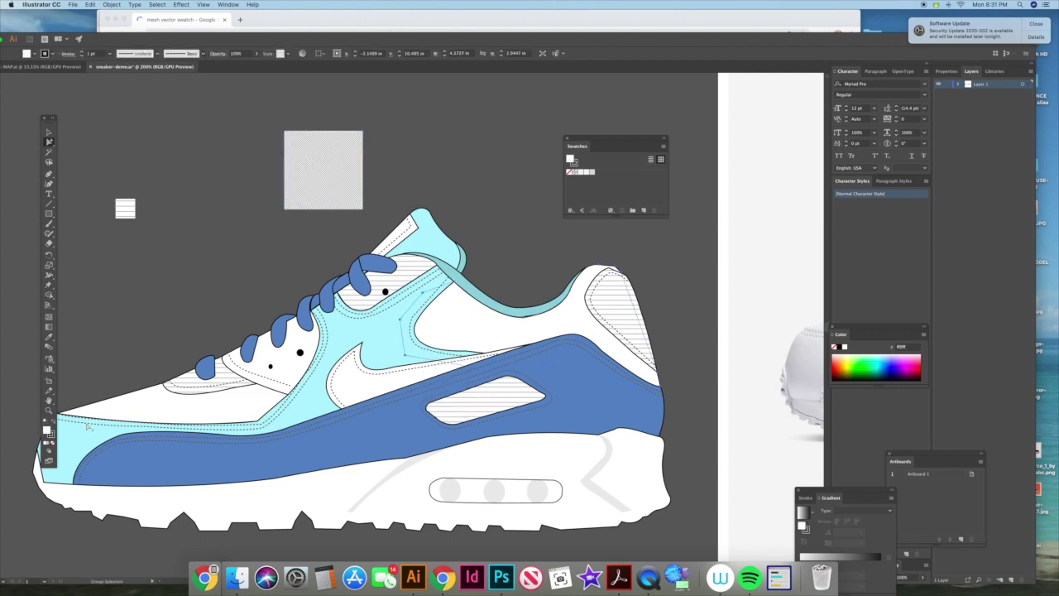
- Apply the mesh pattern swatch to the white rear side panel and the white toe panel
click(591, 173)
click(504, 229)
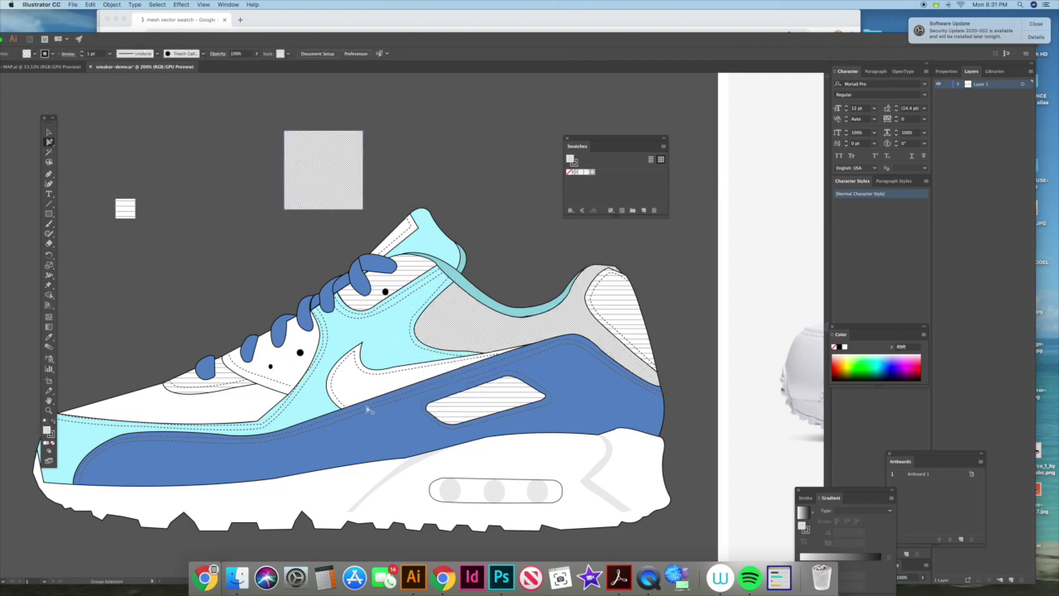
click(131, 406)
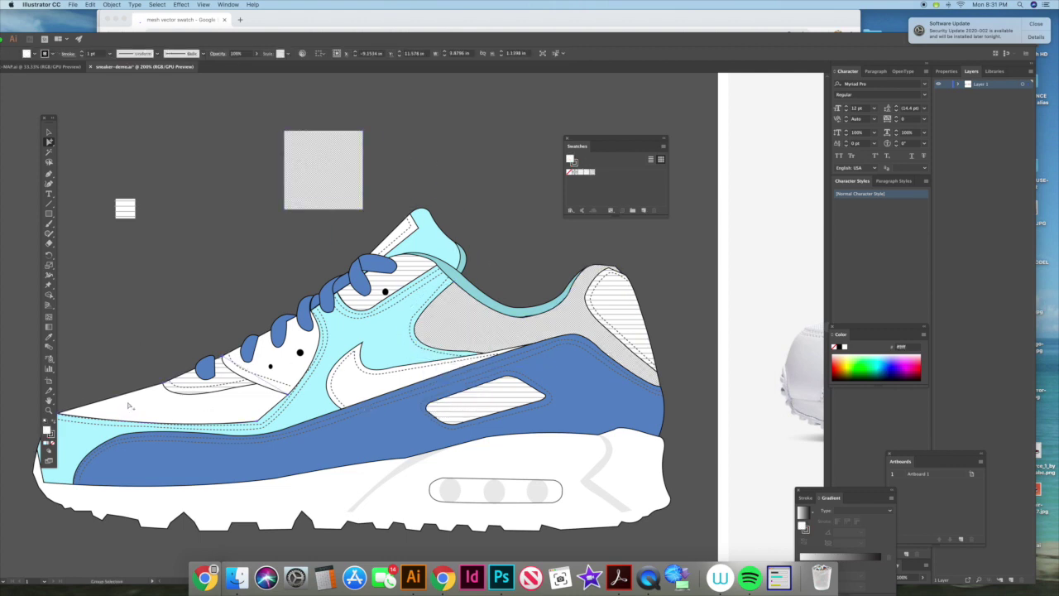
click(592, 173)
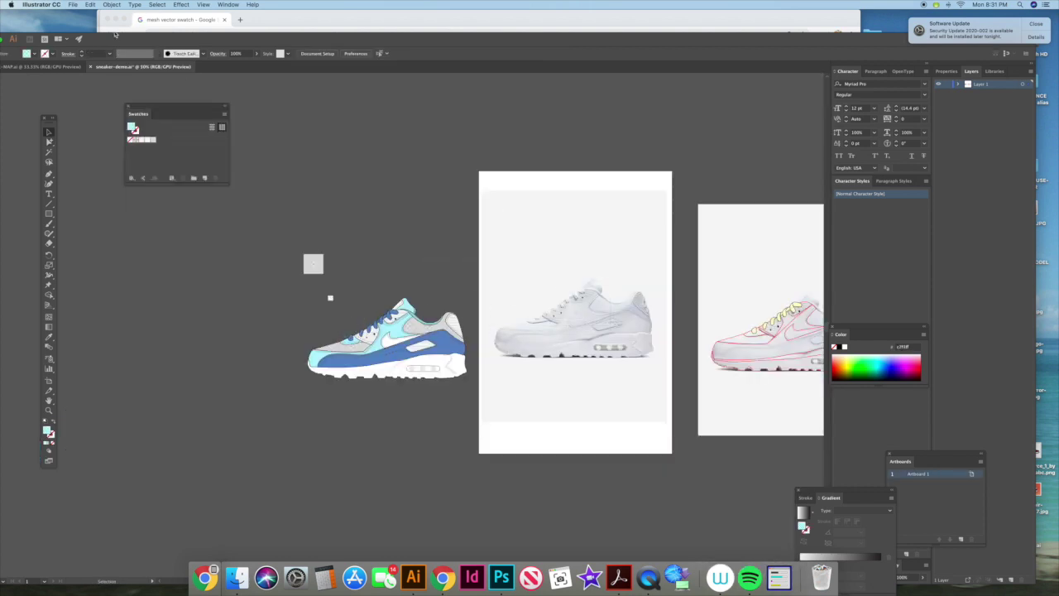
- Unlock all objects and clear the area around the artboard by moving the pattern tiles, reference photo and coloured sneaker away
click(110, 4)
click(122, 59)
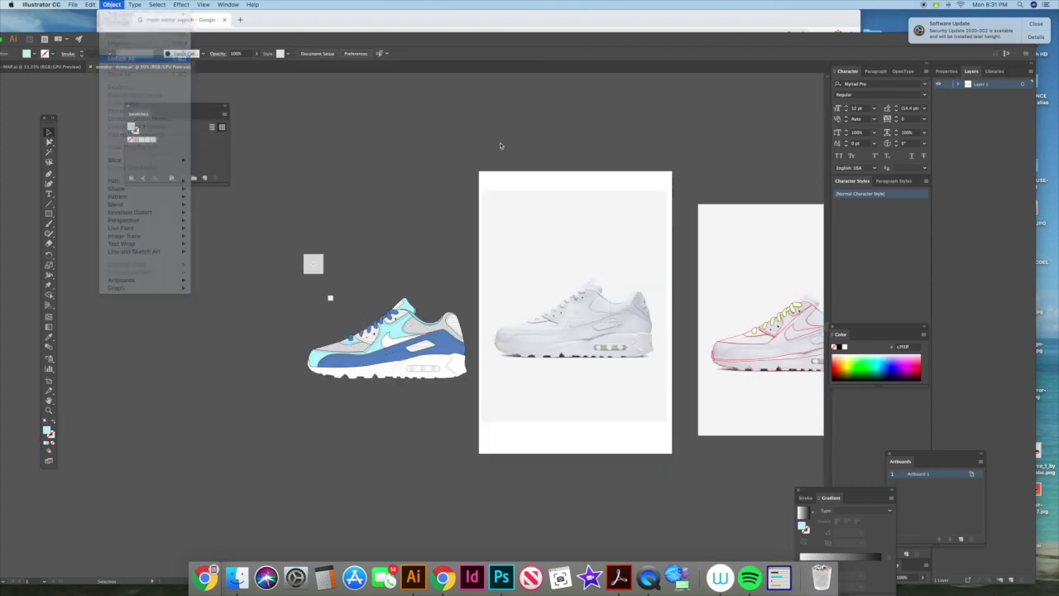
drag(351, 235, 273, 313)
drag(312, 263, 148, 248)
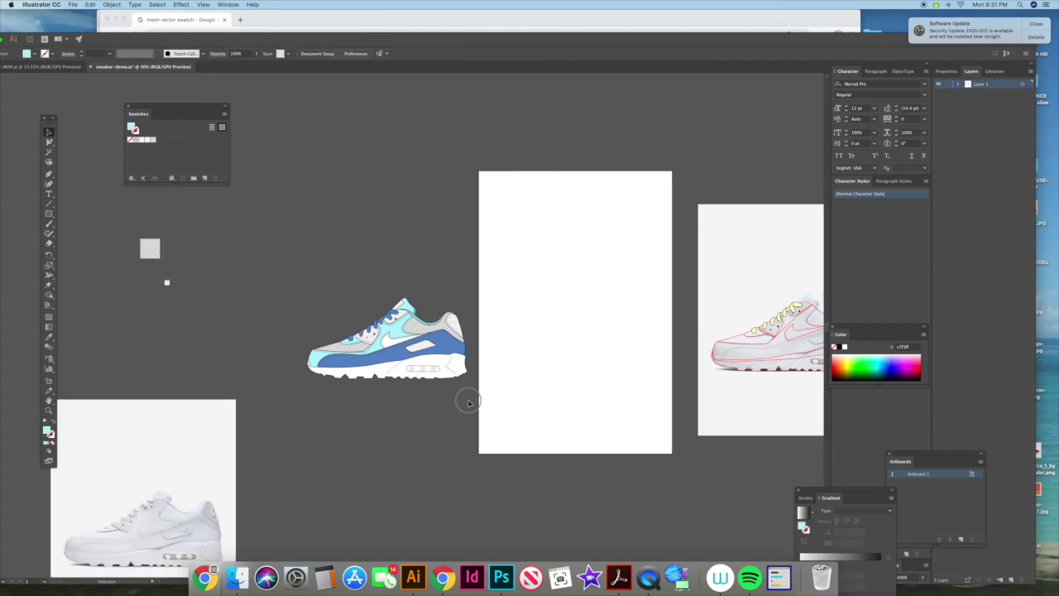
drag(410, 354, 417, 135)
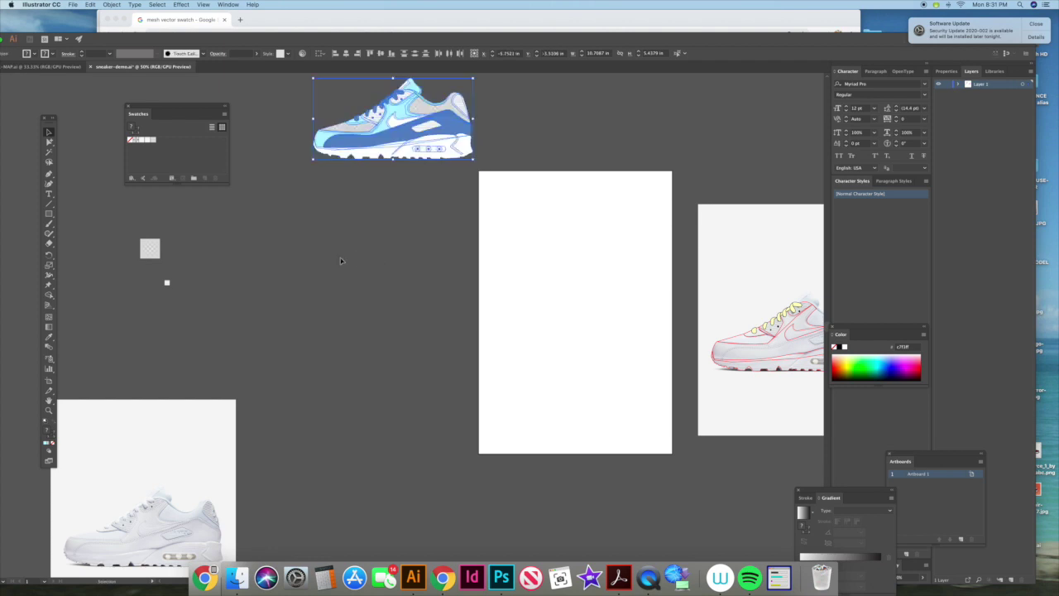
click(342, 260)
- Resize the artboard to landscape by extending its left edge to a 23.5 in width and lowering its top edge
click(50, 385)
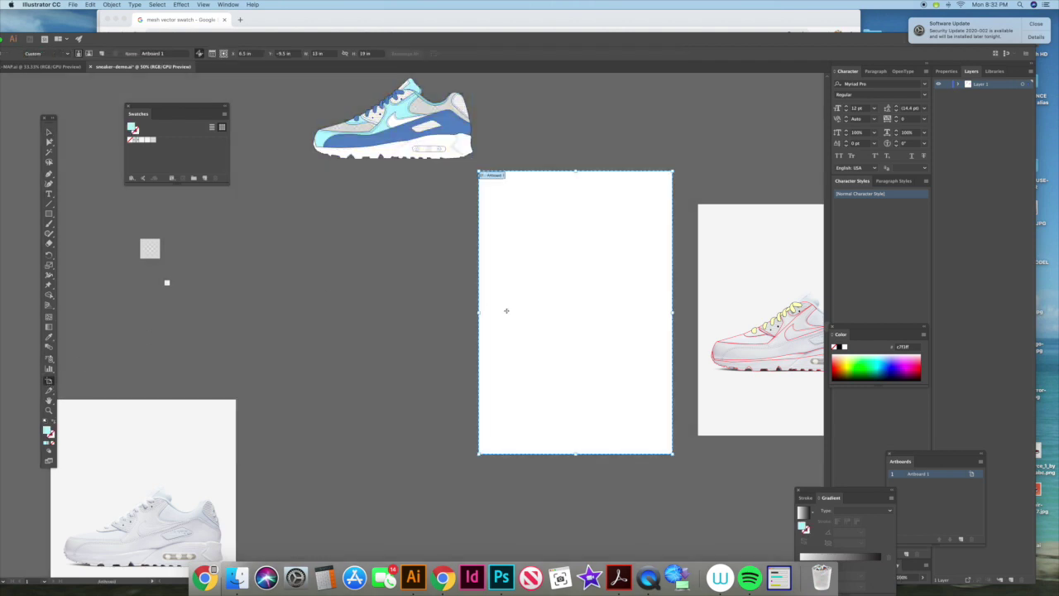
drag(480, 313, 322, 314)
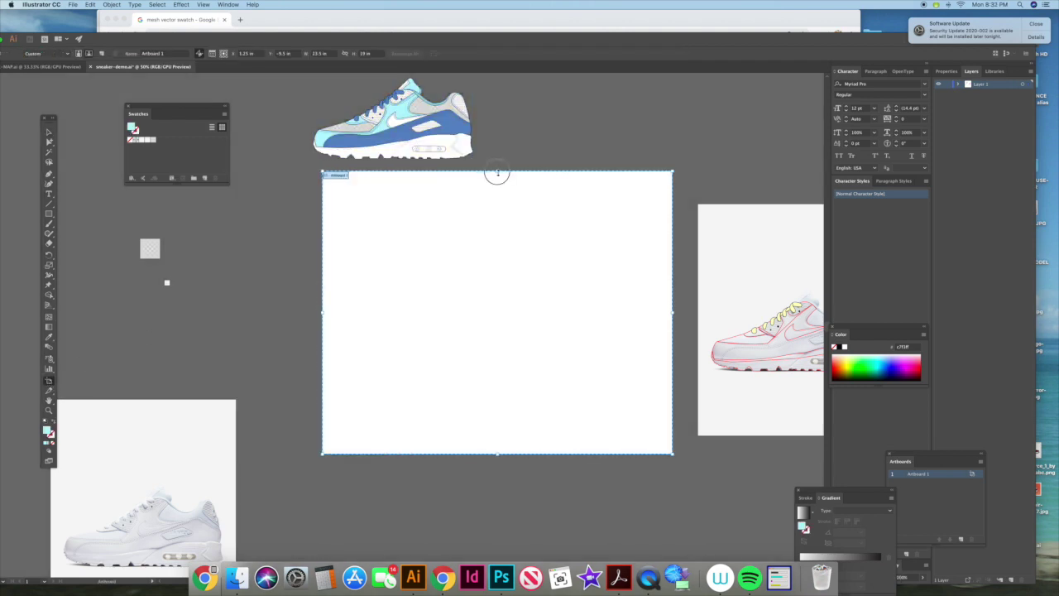
drag(497, 174, 490, 237)
click(49, 131)
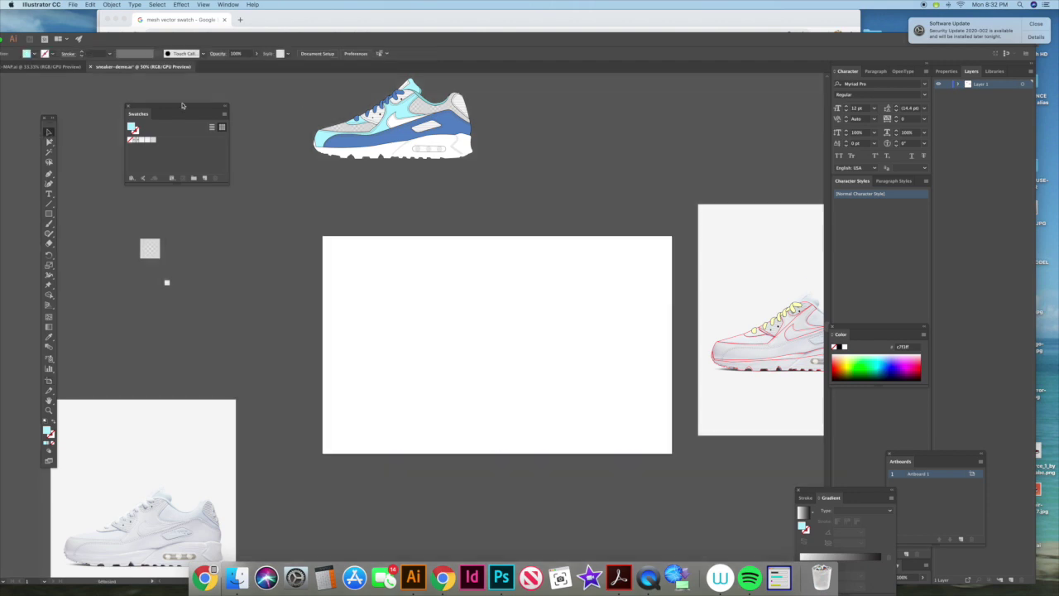
- Place the coloured sneaker on the artboard's upper left and make two copies, one at lower centre and one at upper right
click(437, 174)
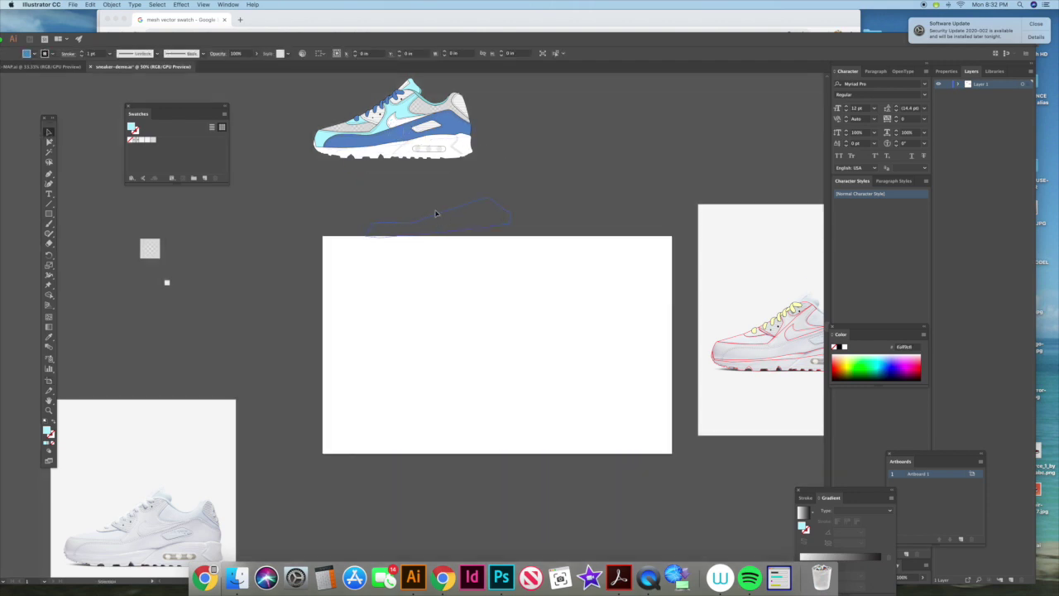
drag(389, 136, 420, 324)
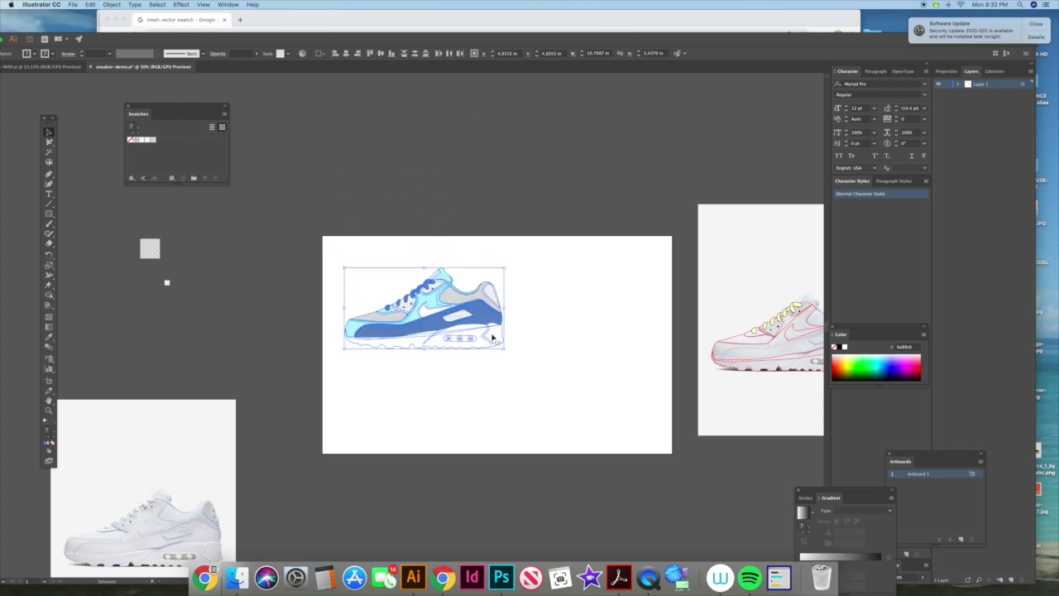
mouse_move(492, 336)
mouse_down()
mouse_move(470, 353)
mouse_move(570, 374)
mouse_move(480, 387)
mouse_up()
click(547, 318)
key(super+v)
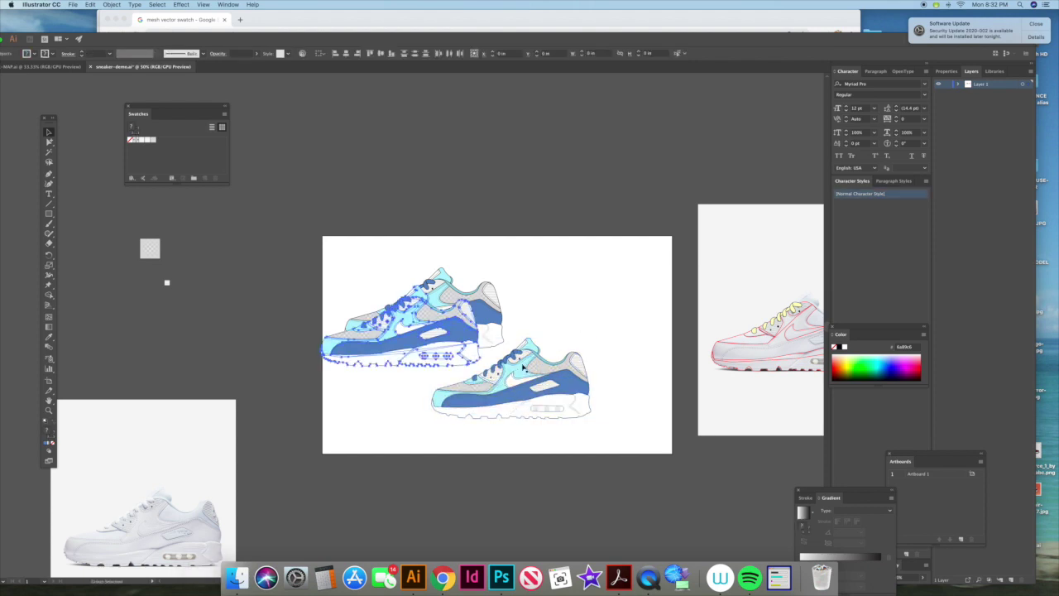
drag(399, 338, 593, 292)
click(424, 424)
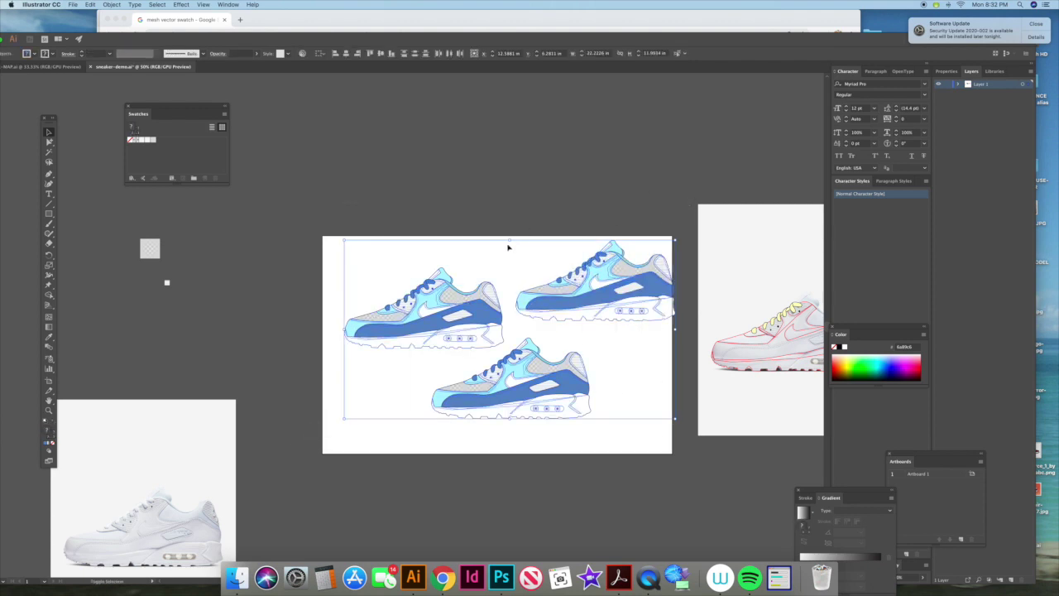
- Scale the three sneakers down together, centre them on the artboard and deselect
drag(508, 240, 509, 261)
drag(584, 313, 569, 327)
click(293, 373)
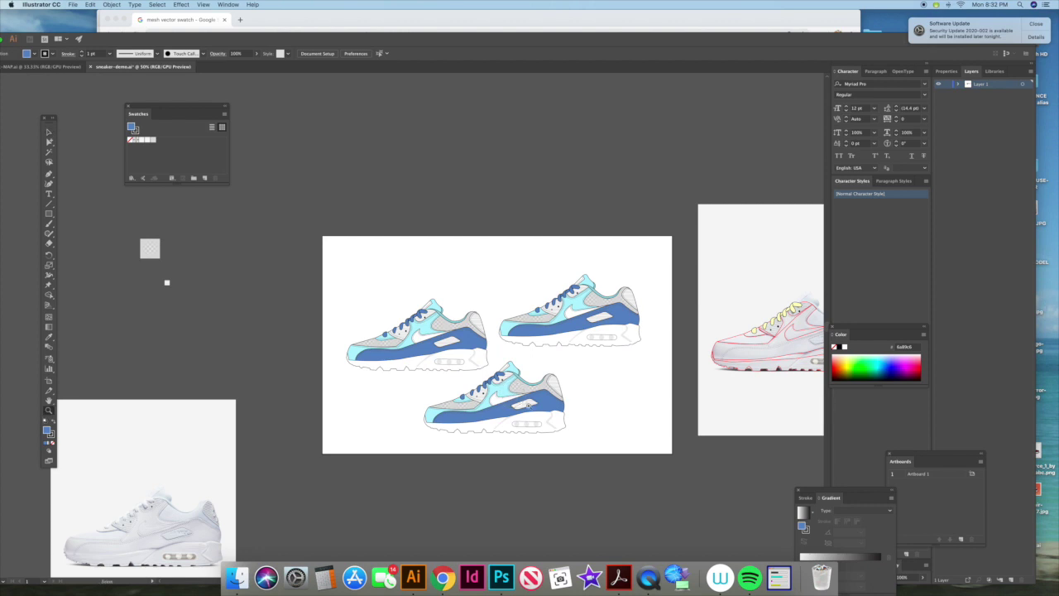
- Recolour the lower-centre sneaker's light-blue upper parts dark grey with RGB 99, 99, 99 and its blue side panel dark purple
click(527, 403)
click(517, 373)
click(416, 356)
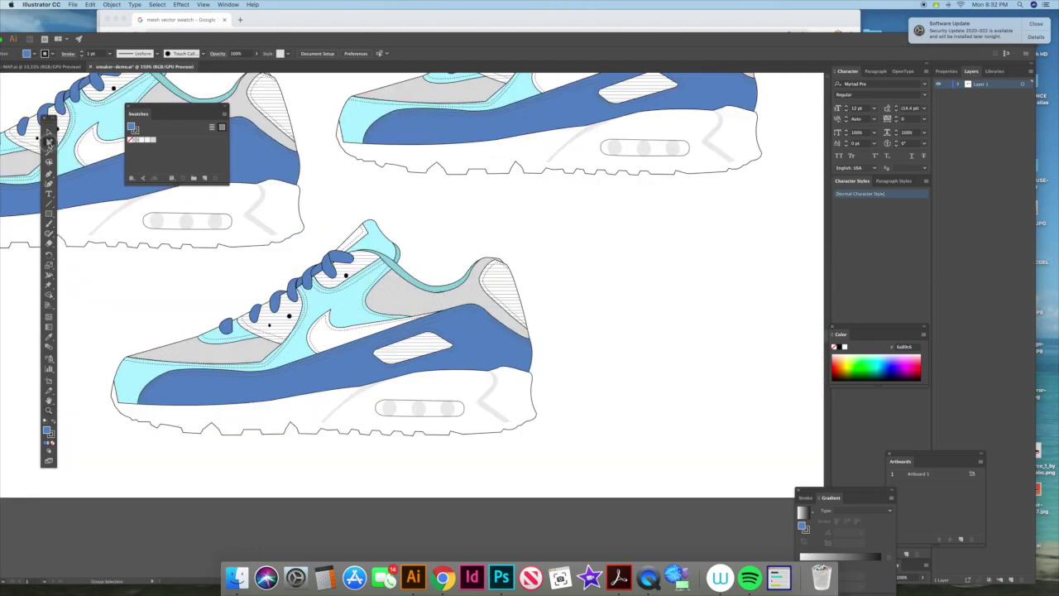
click(378, 241)
shift+click(334, 311)
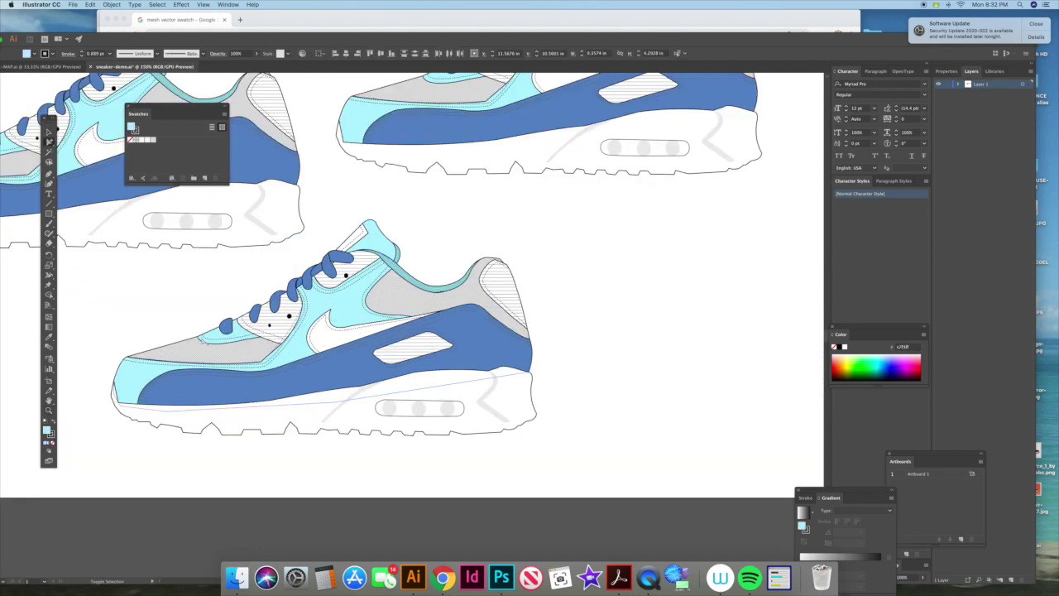
double_click(48, 430)
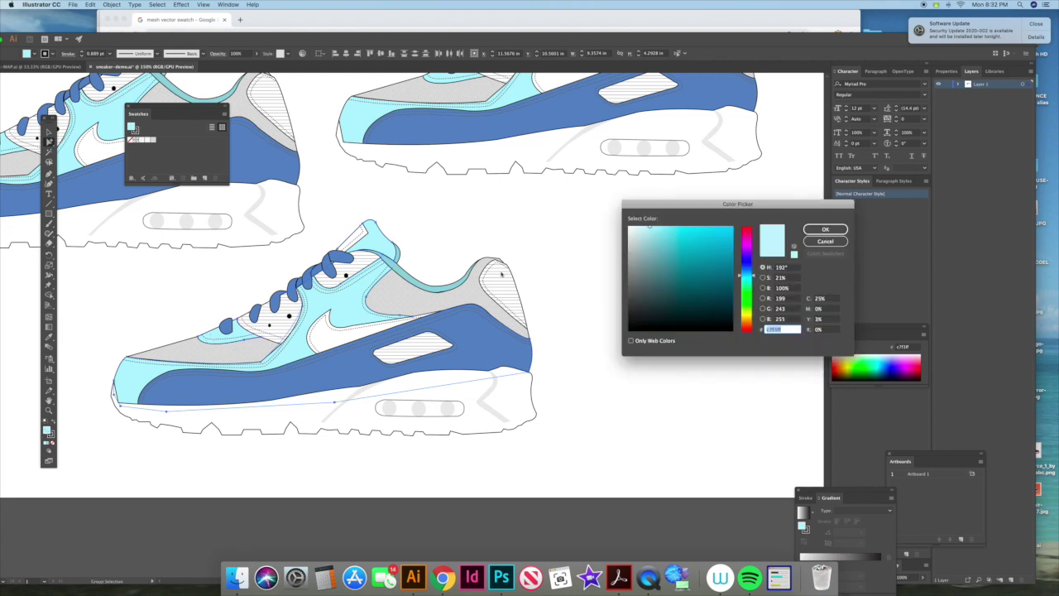
drag(641, 280, 629, 289)
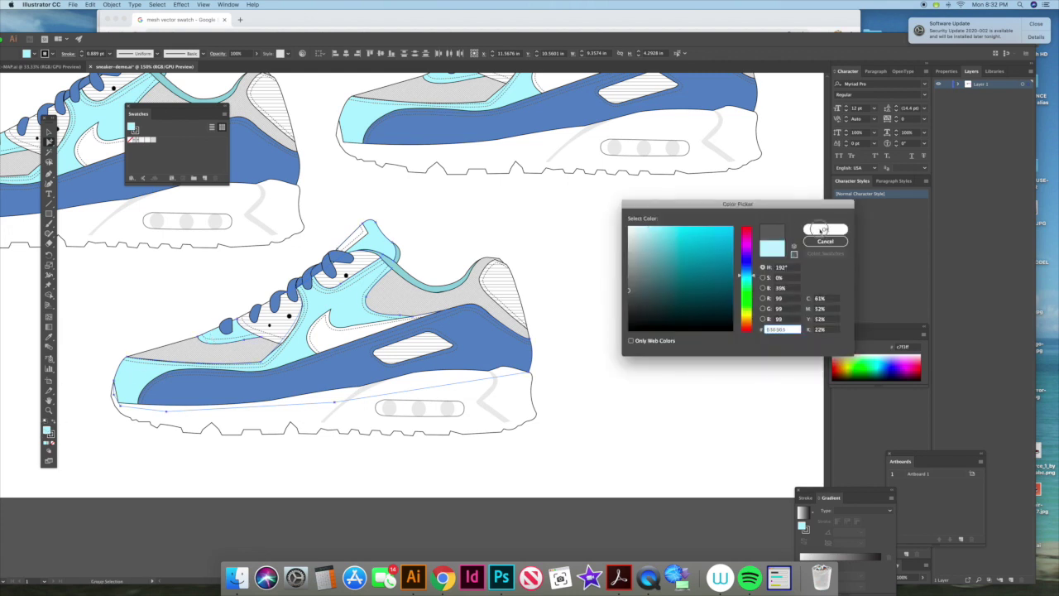
click(824, 230)
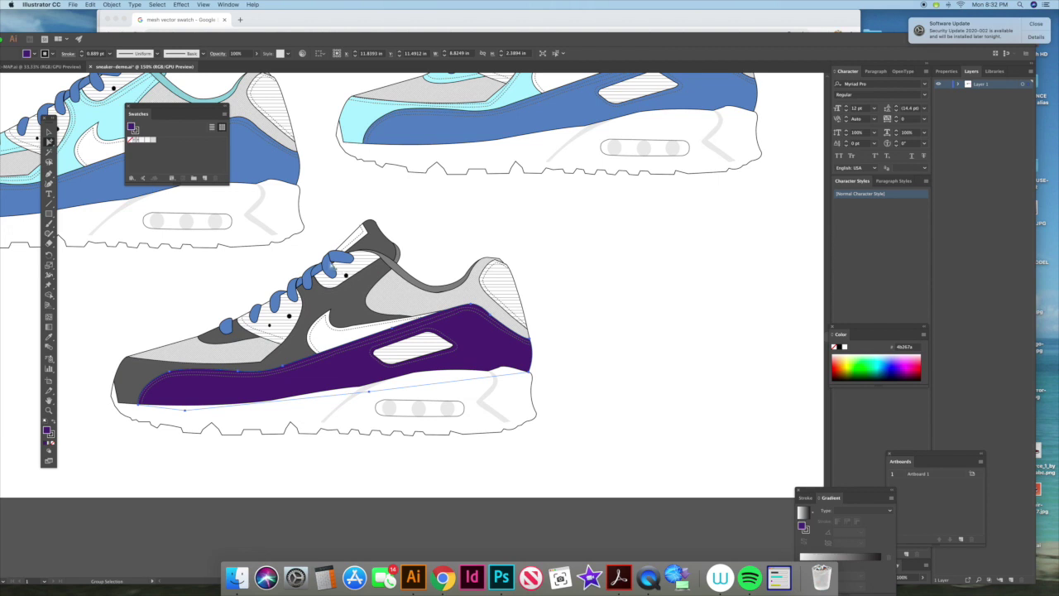
- Match the lower-centre sneaker's blue laces to the side panel's dark purple with the Eyedropper, and deselect
click(329, 267)
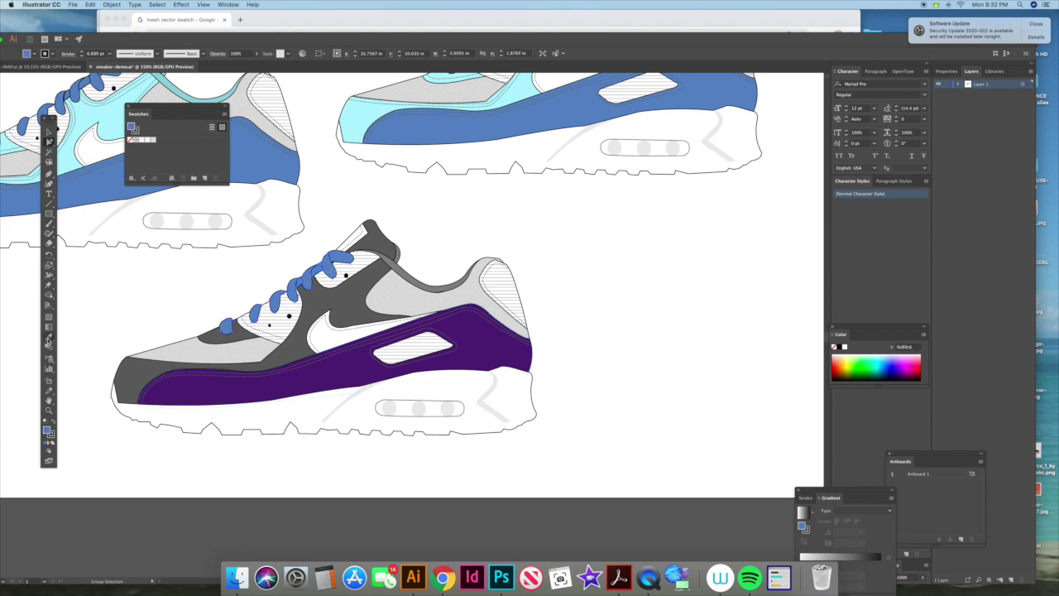
click(172, 390)
click(49, 142)
click(116, 296)
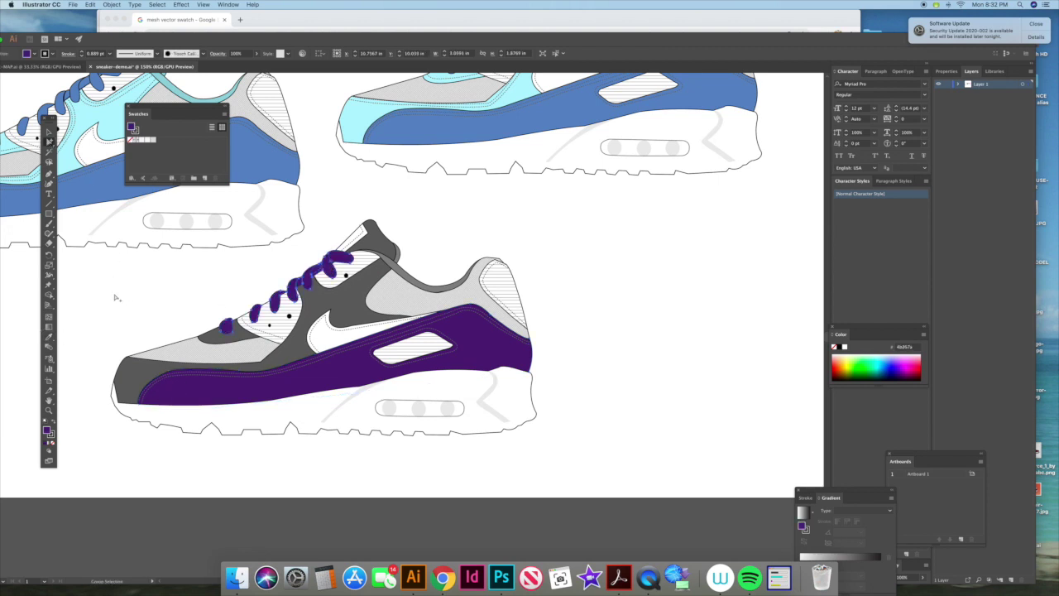
- Bring the whole upper-right blue sneaker into view
click(49, 400)
drag(430, 239, 648, 328)
drag(485, 260, 578, 265)
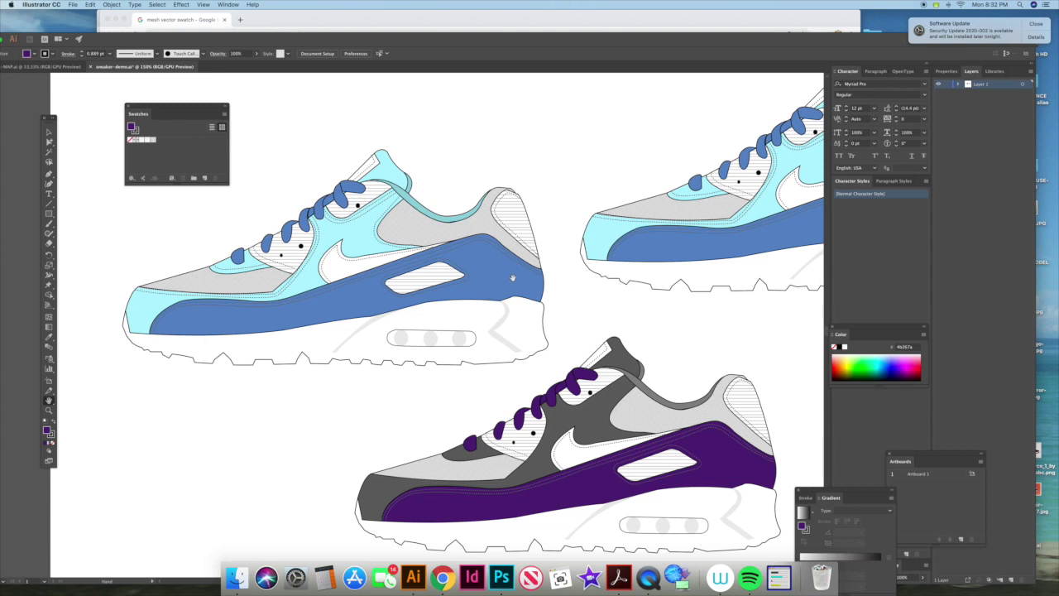
drag(640, 350, 483, 348)
drag(543, 314, 408, 361)
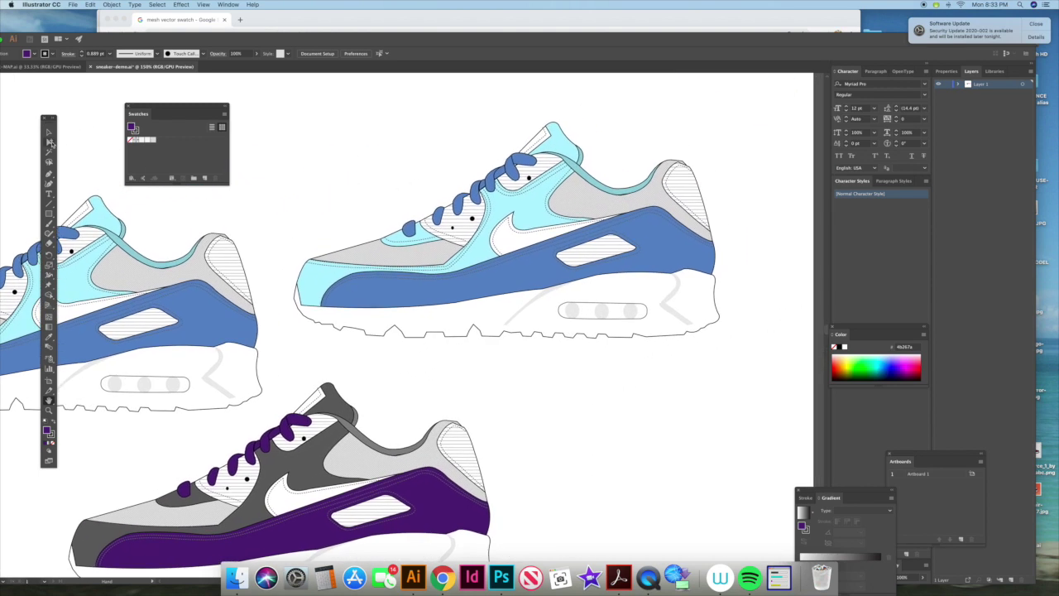